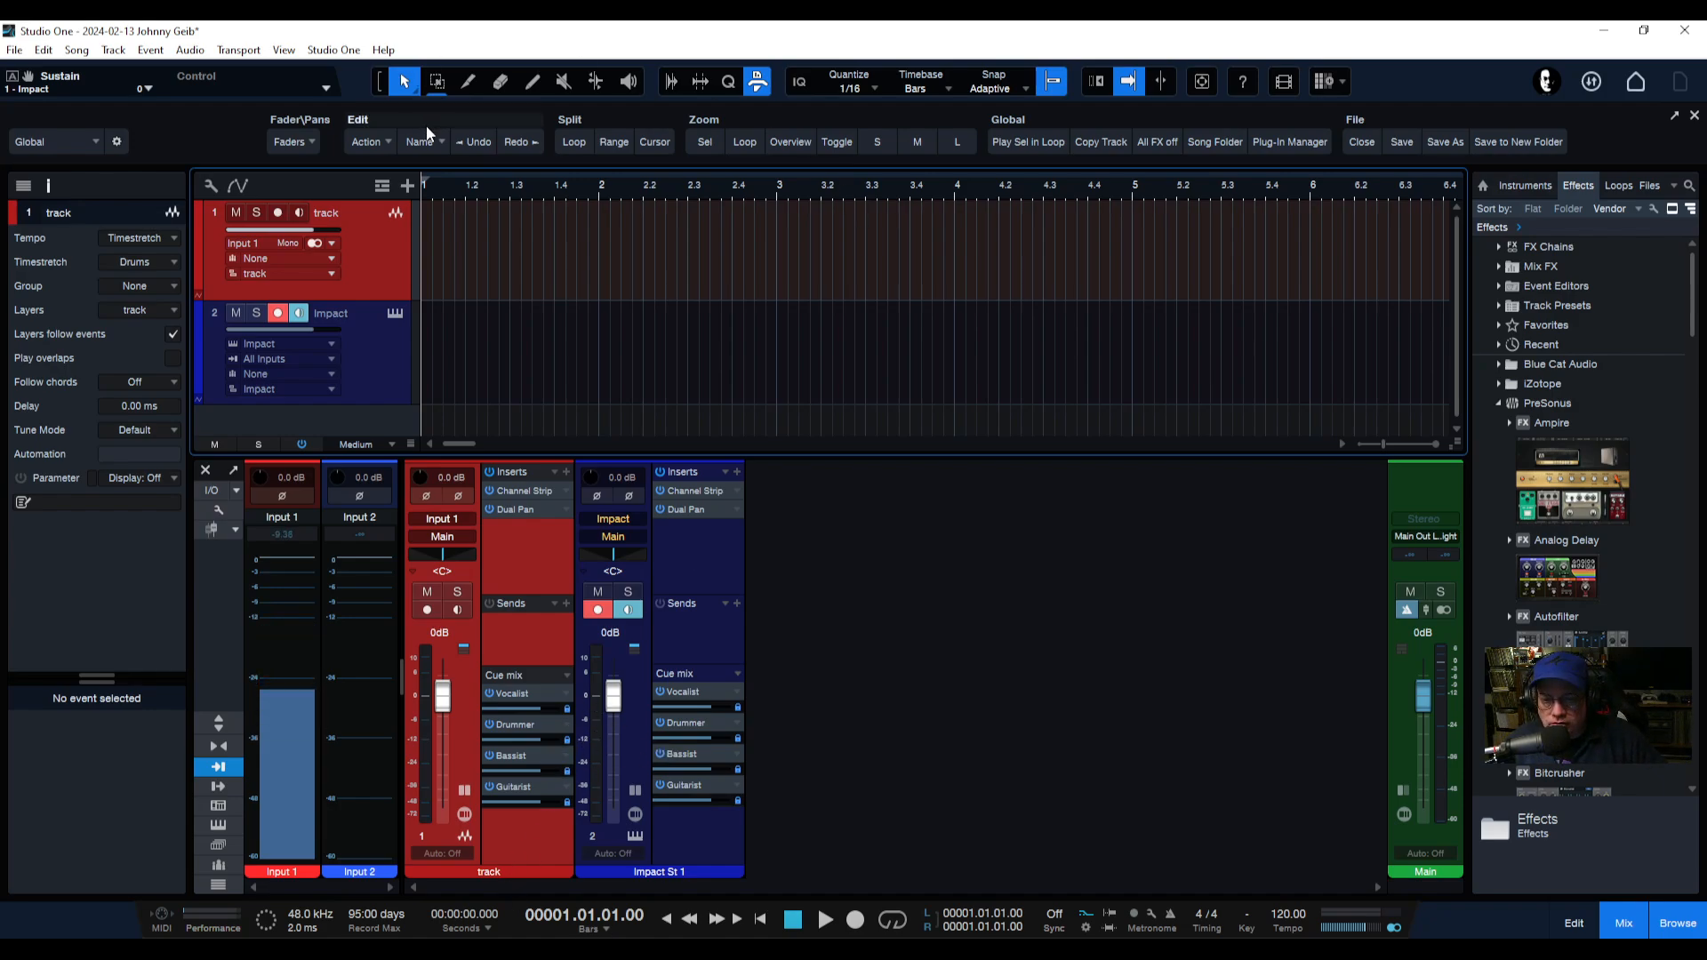
Open Song Setup and review the audio I/O inputs and the cue mix outputs, then close it.
left_click(346, 51)
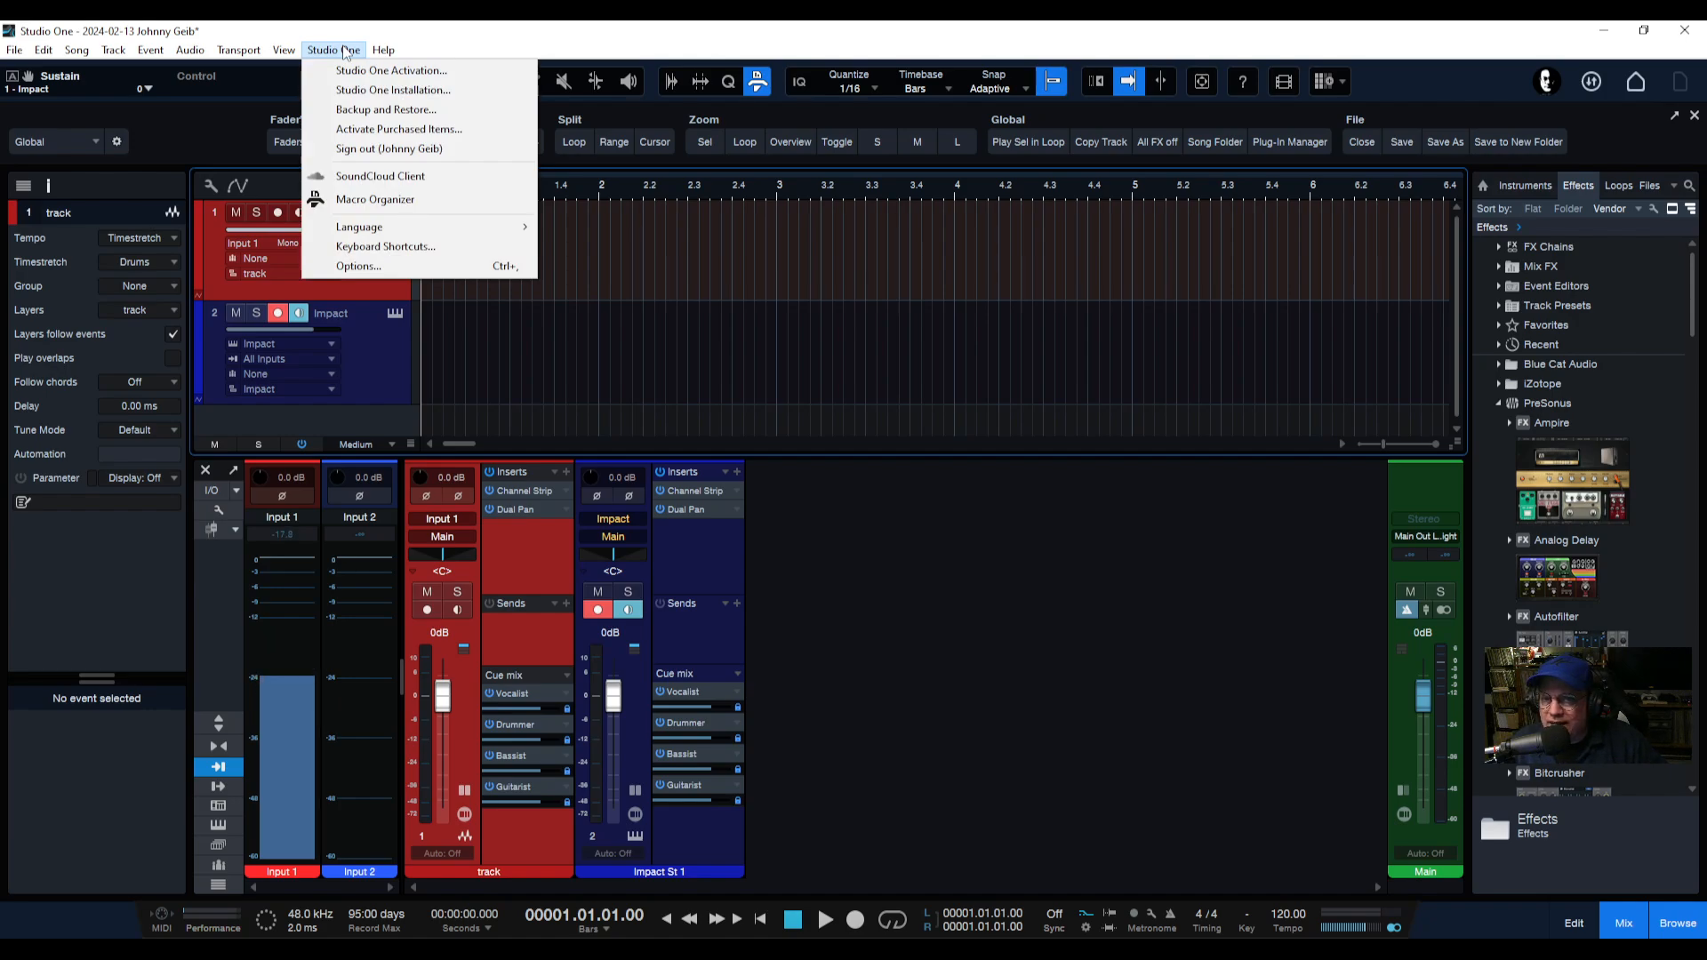
left_click(359, 267)
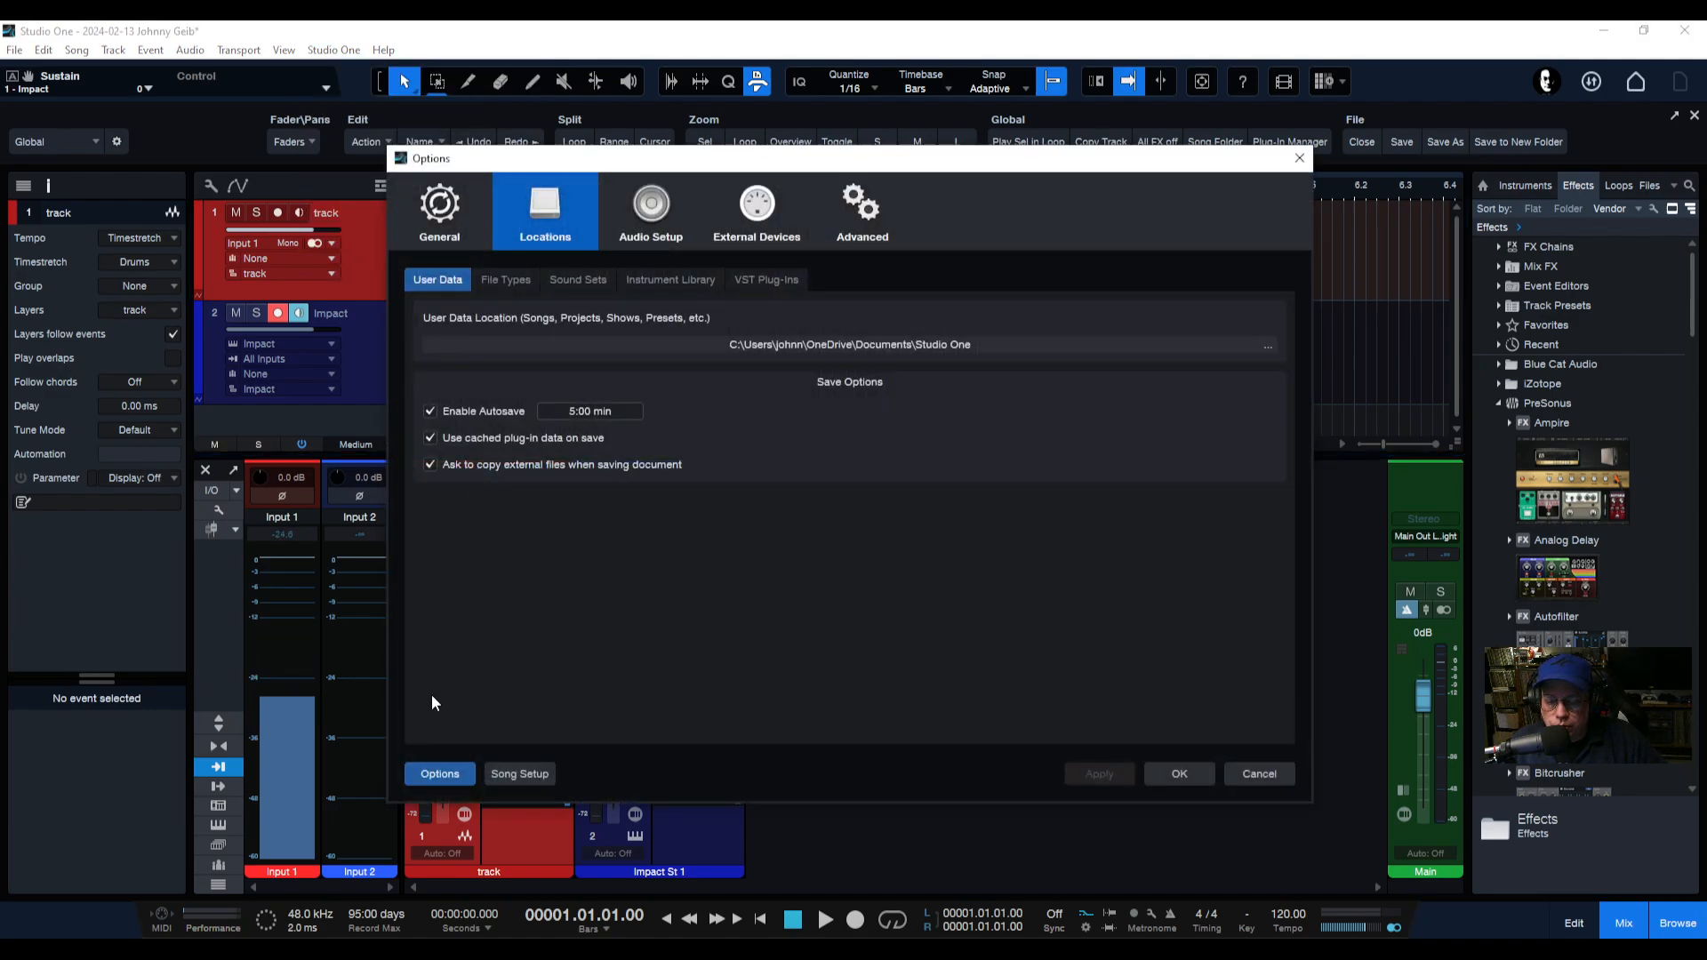
left_click(521, 774)
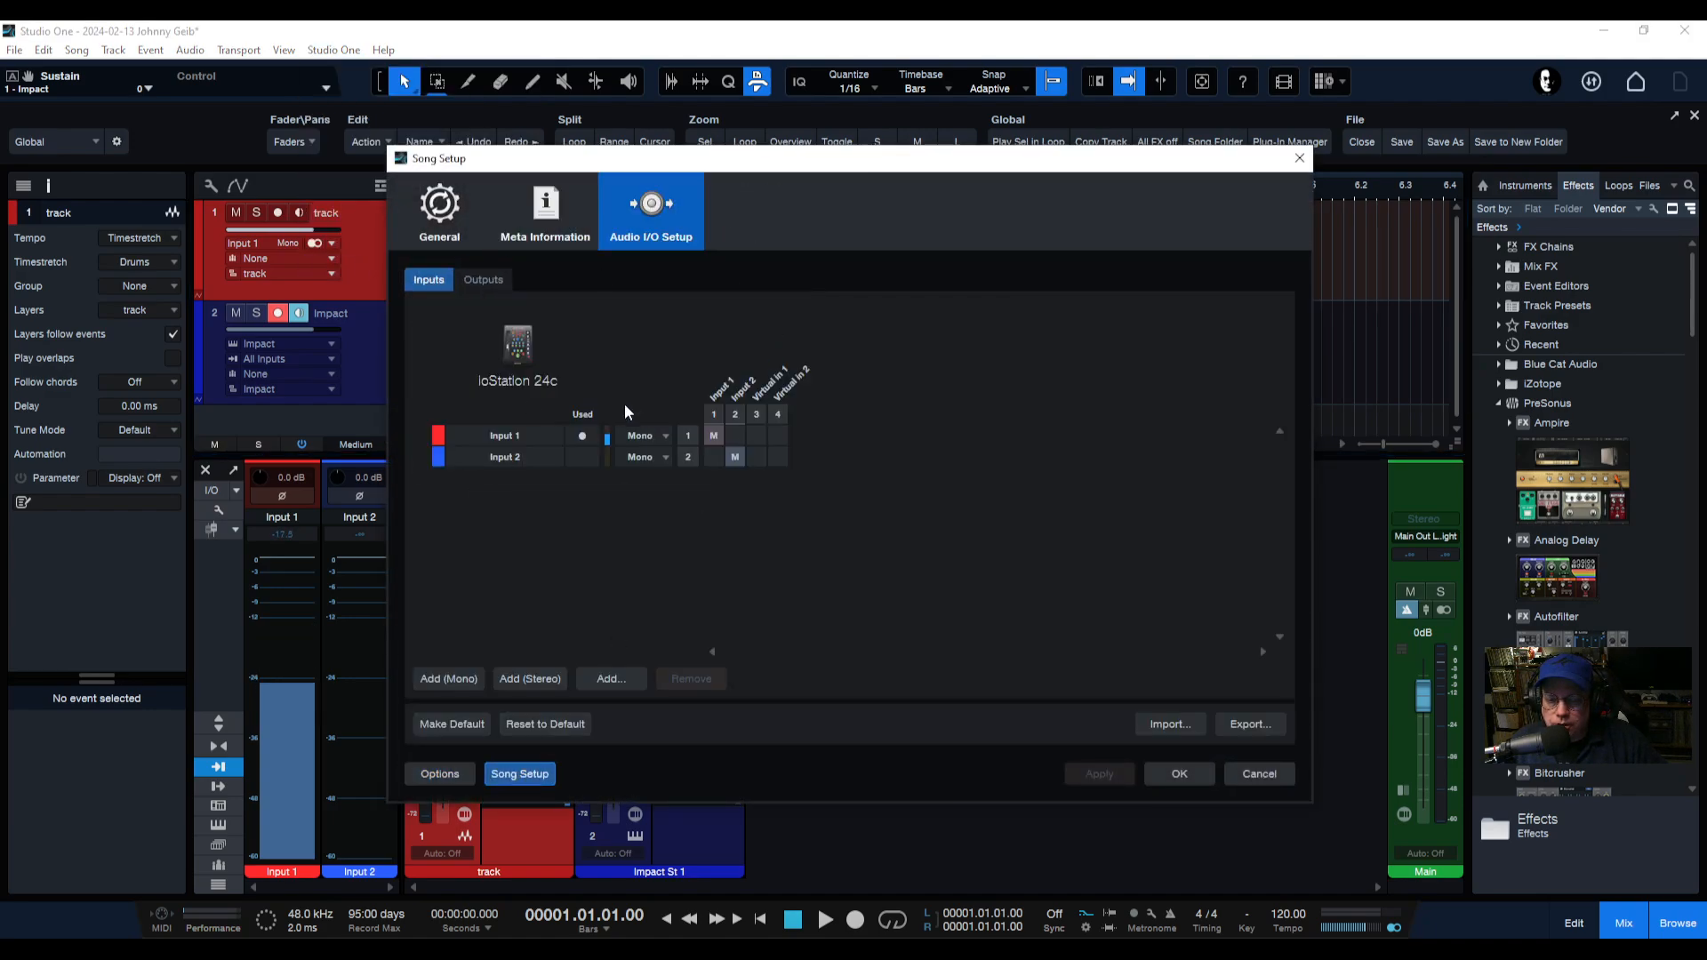
left_click_drag(803, 172, 818, 157)
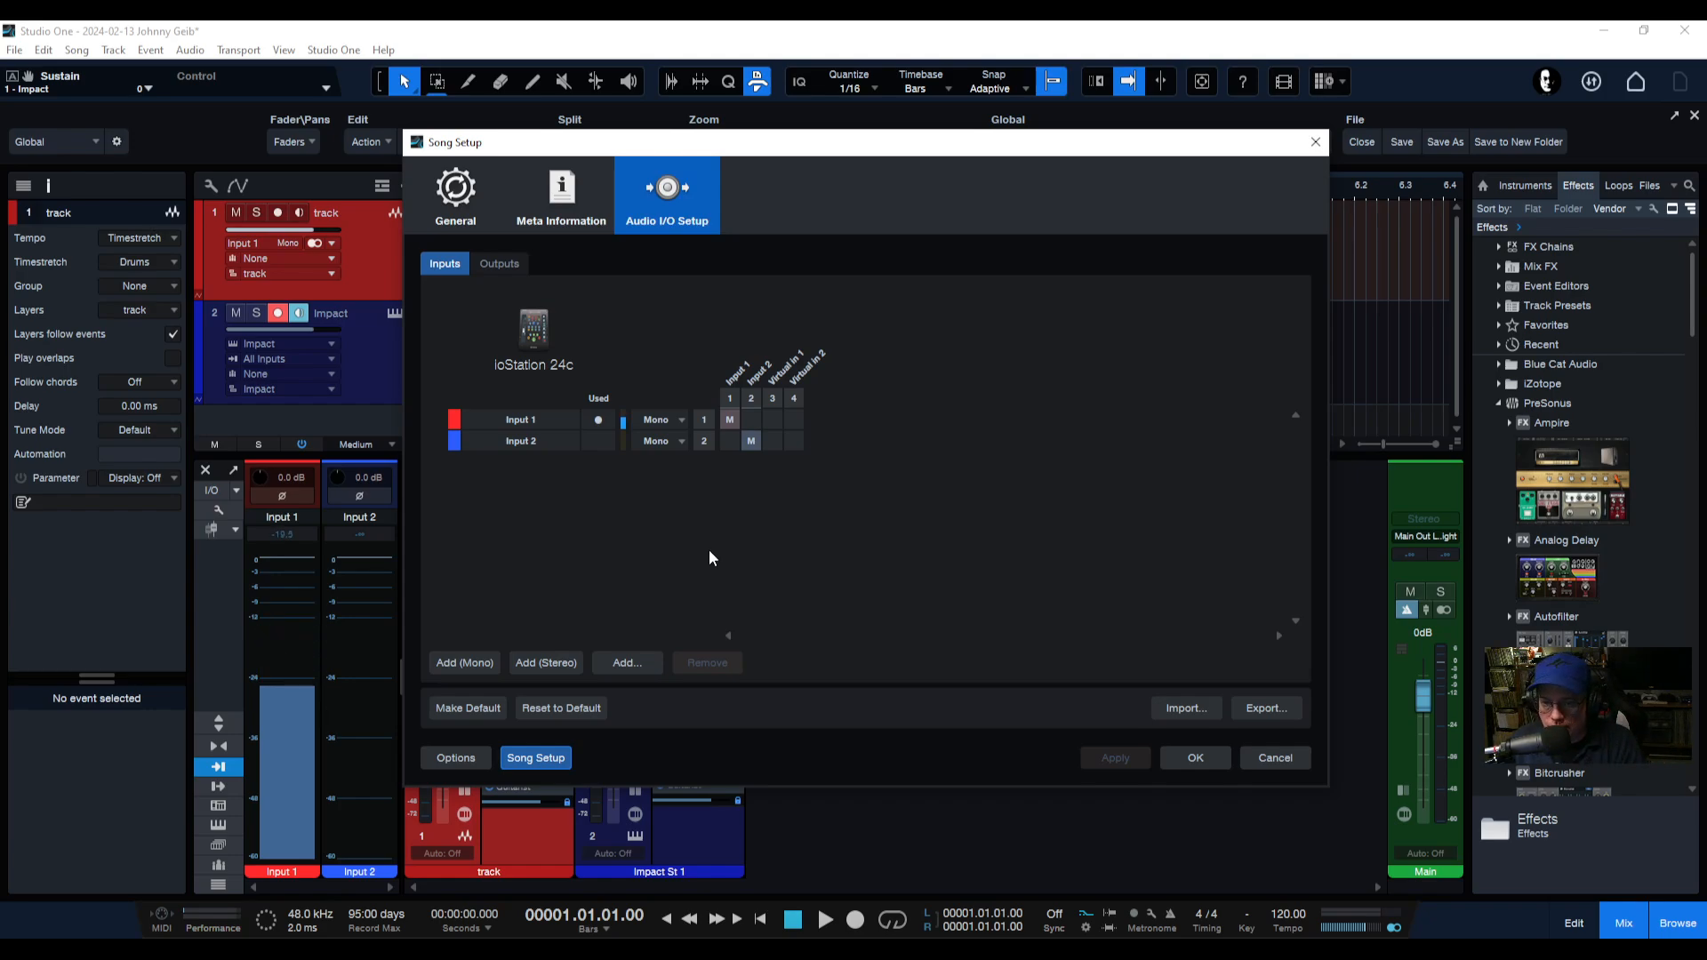
left_click(498, 265)
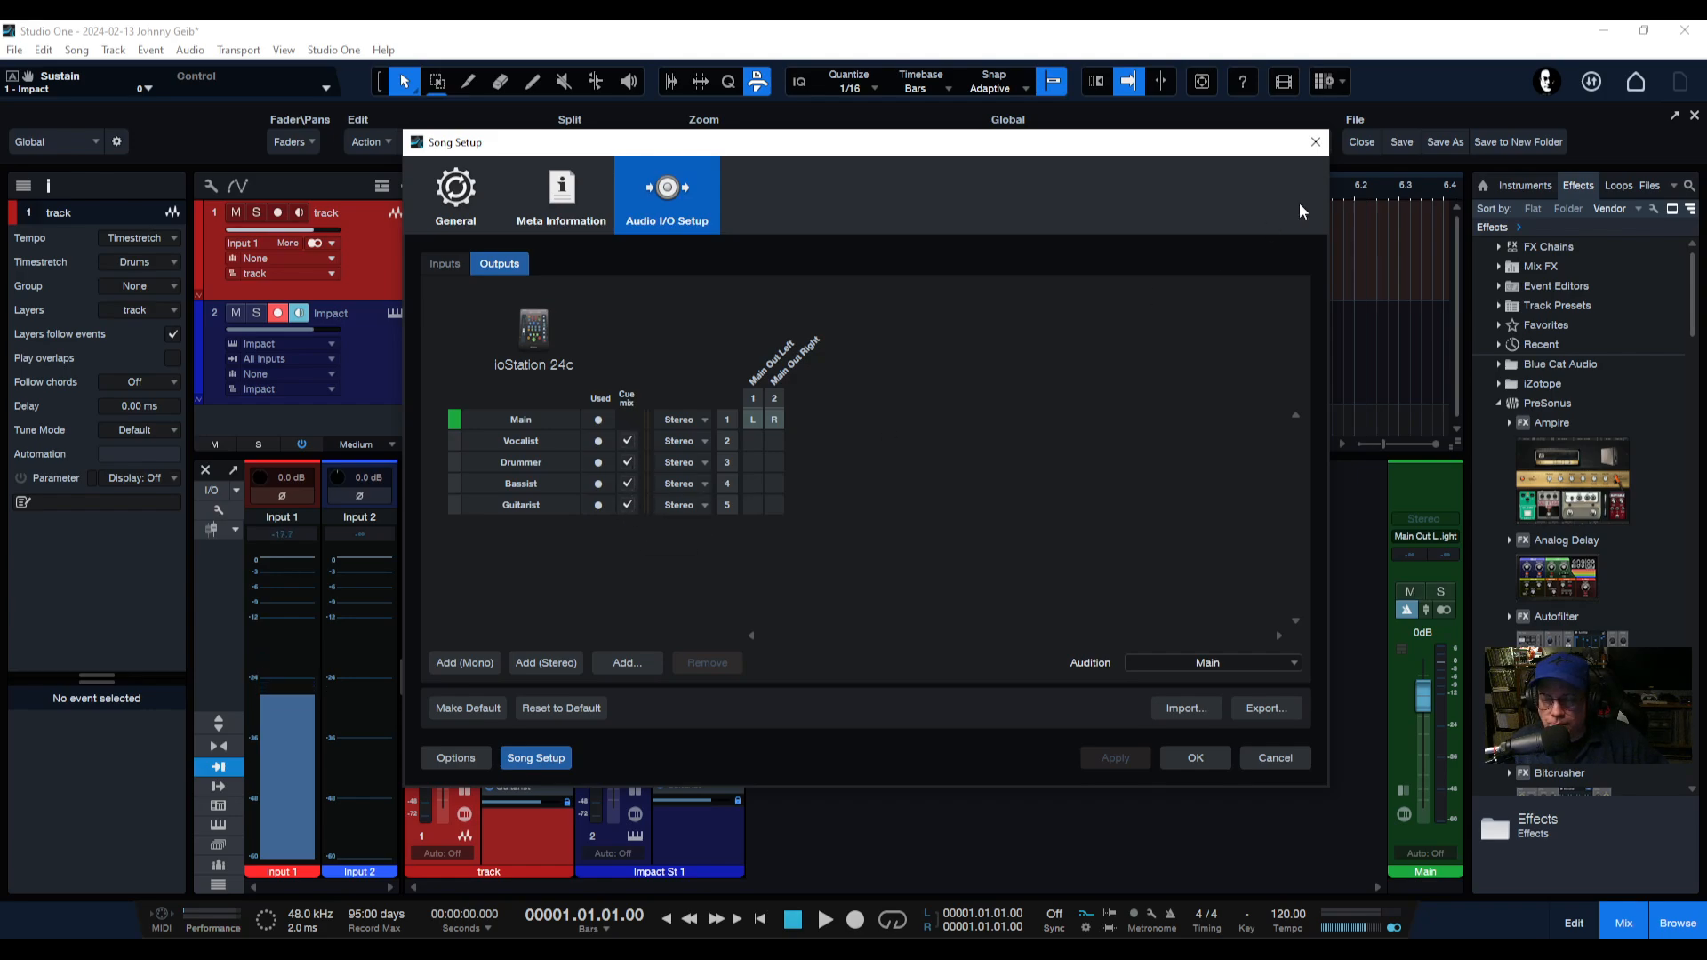
left_click(1316, 144)
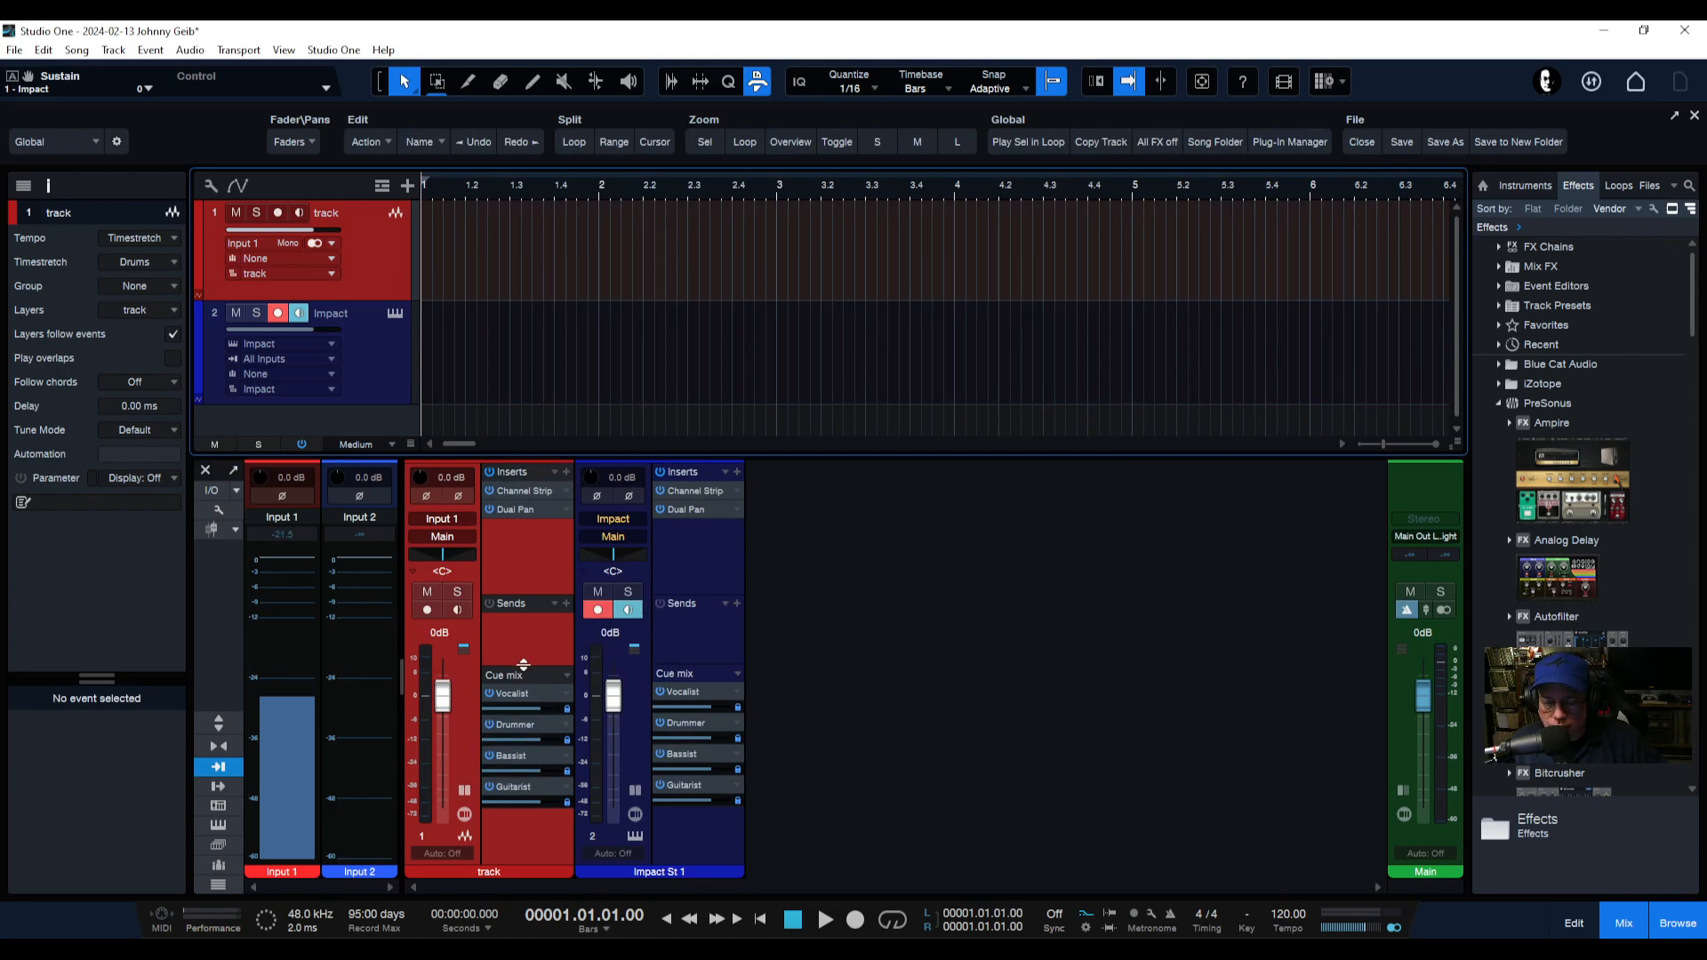
Add four mono audio tracks named Guitar to the song.
mouse_move(524, 667)
left_mouse_down()
mouse_move(511, 845)
mouse_move(521, 702)
mouse_move(551, 653)
left_mouse_up()
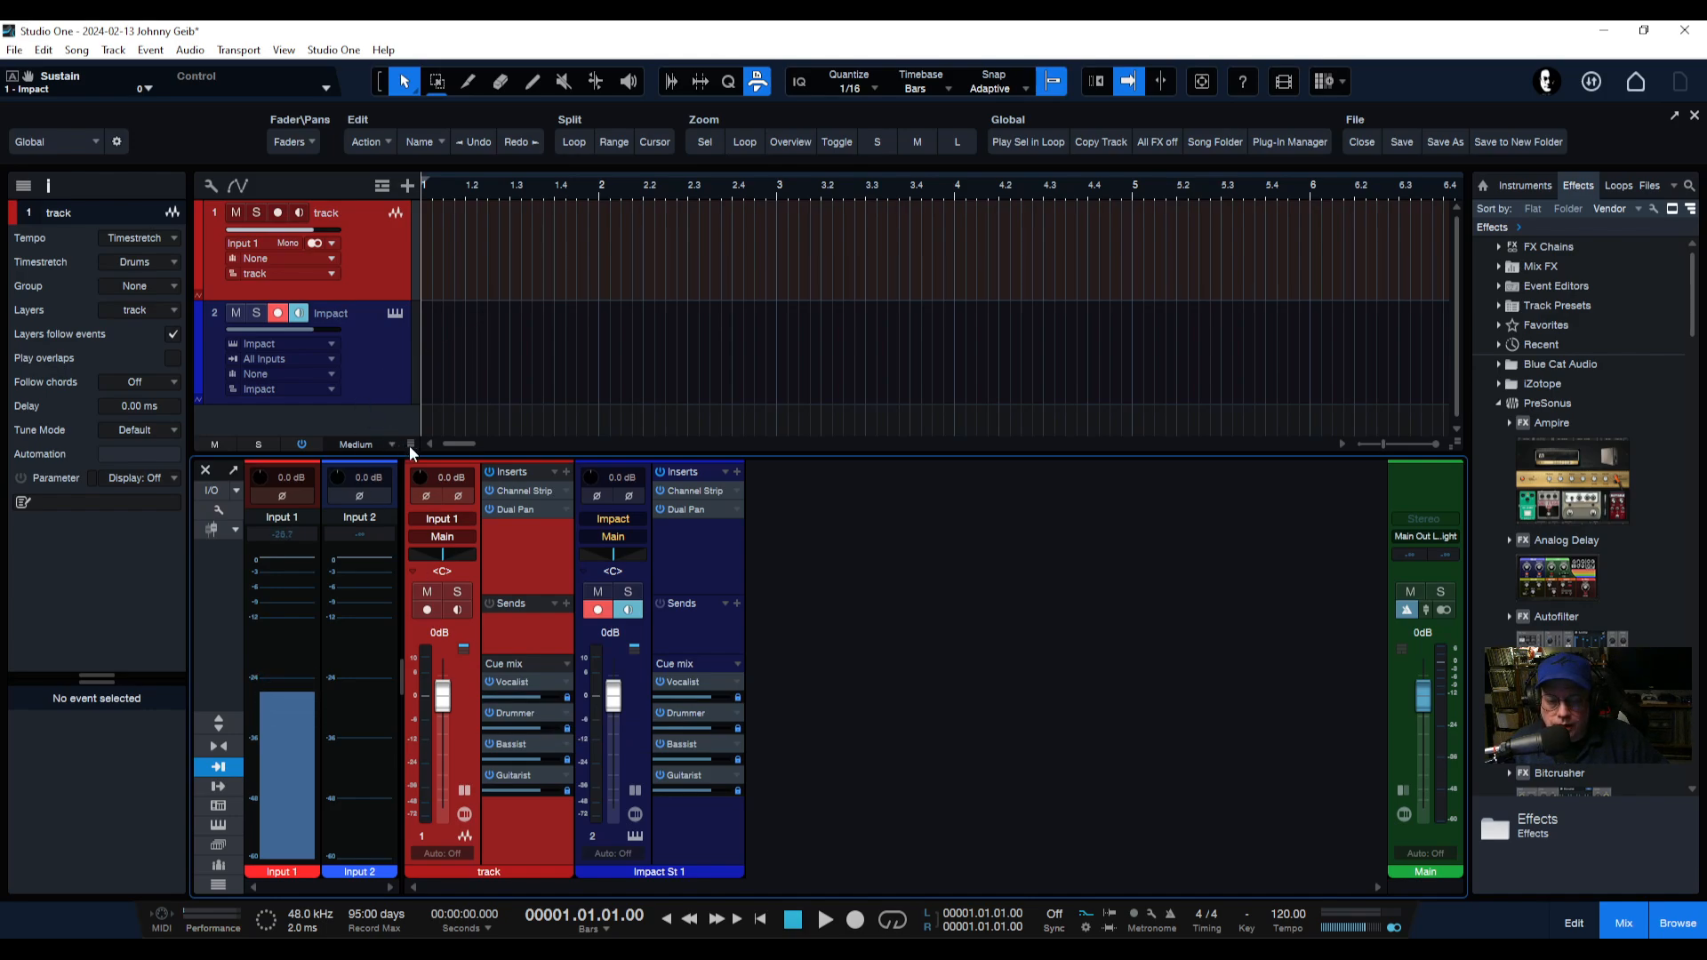
left_click_drag(409, 445, 411, 533)
double_click(360, 311)
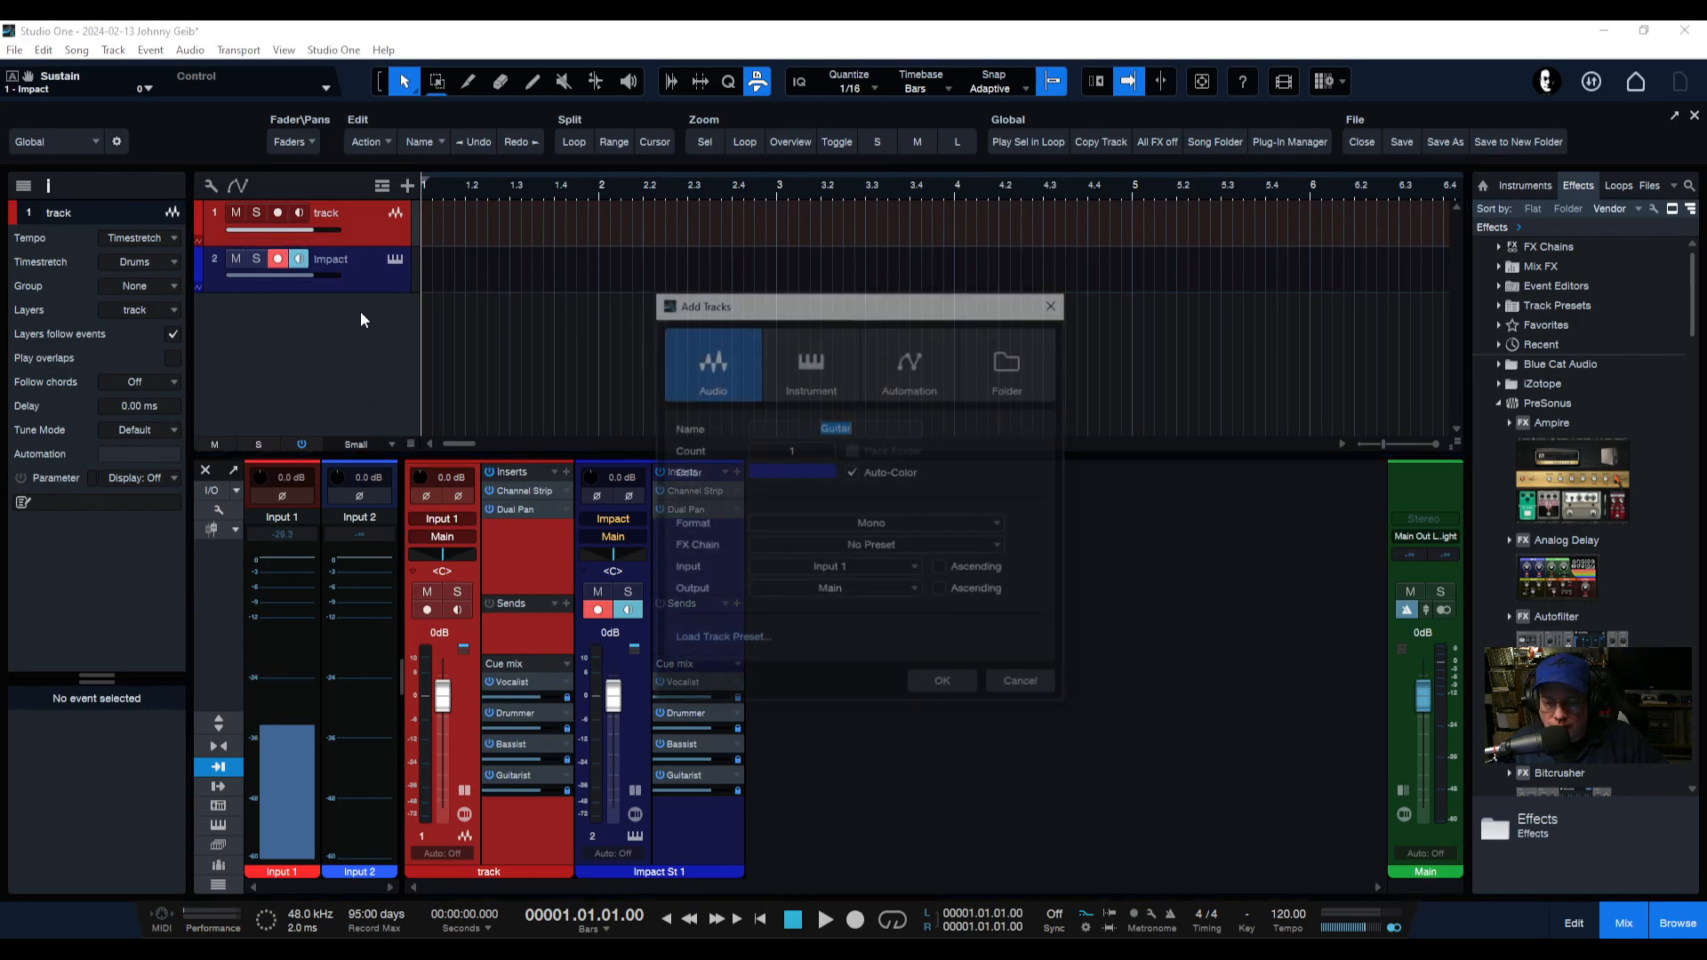
scroll(814, 455, "up", 3)
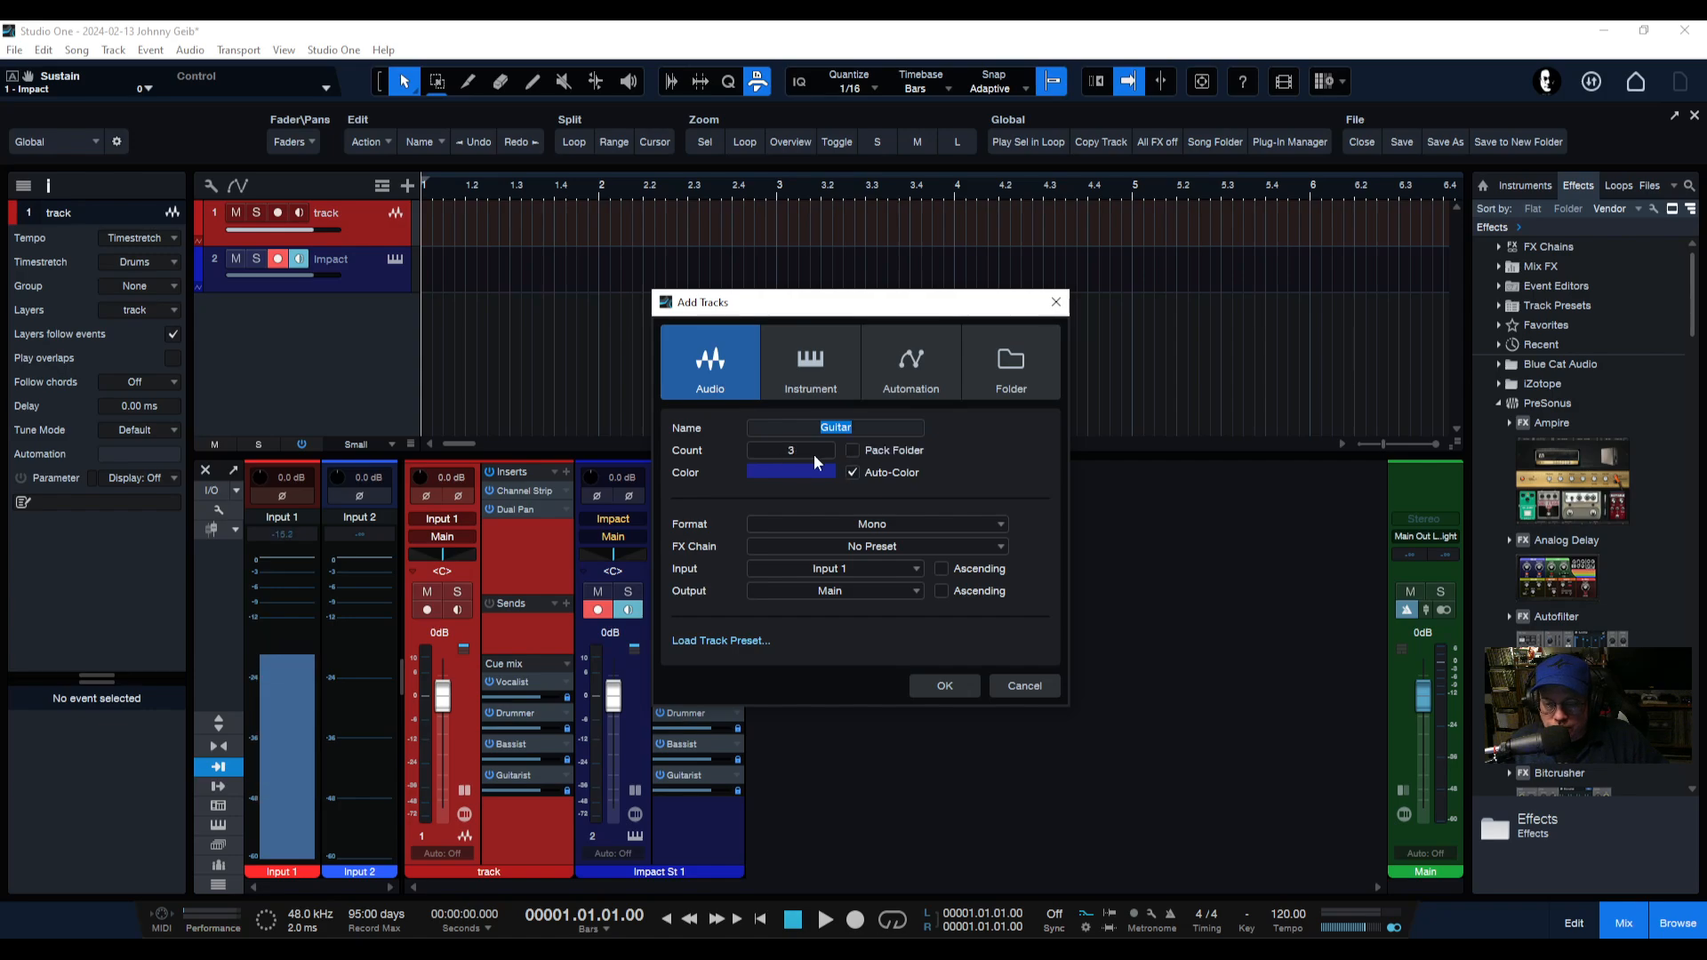
left_click(946, 689)
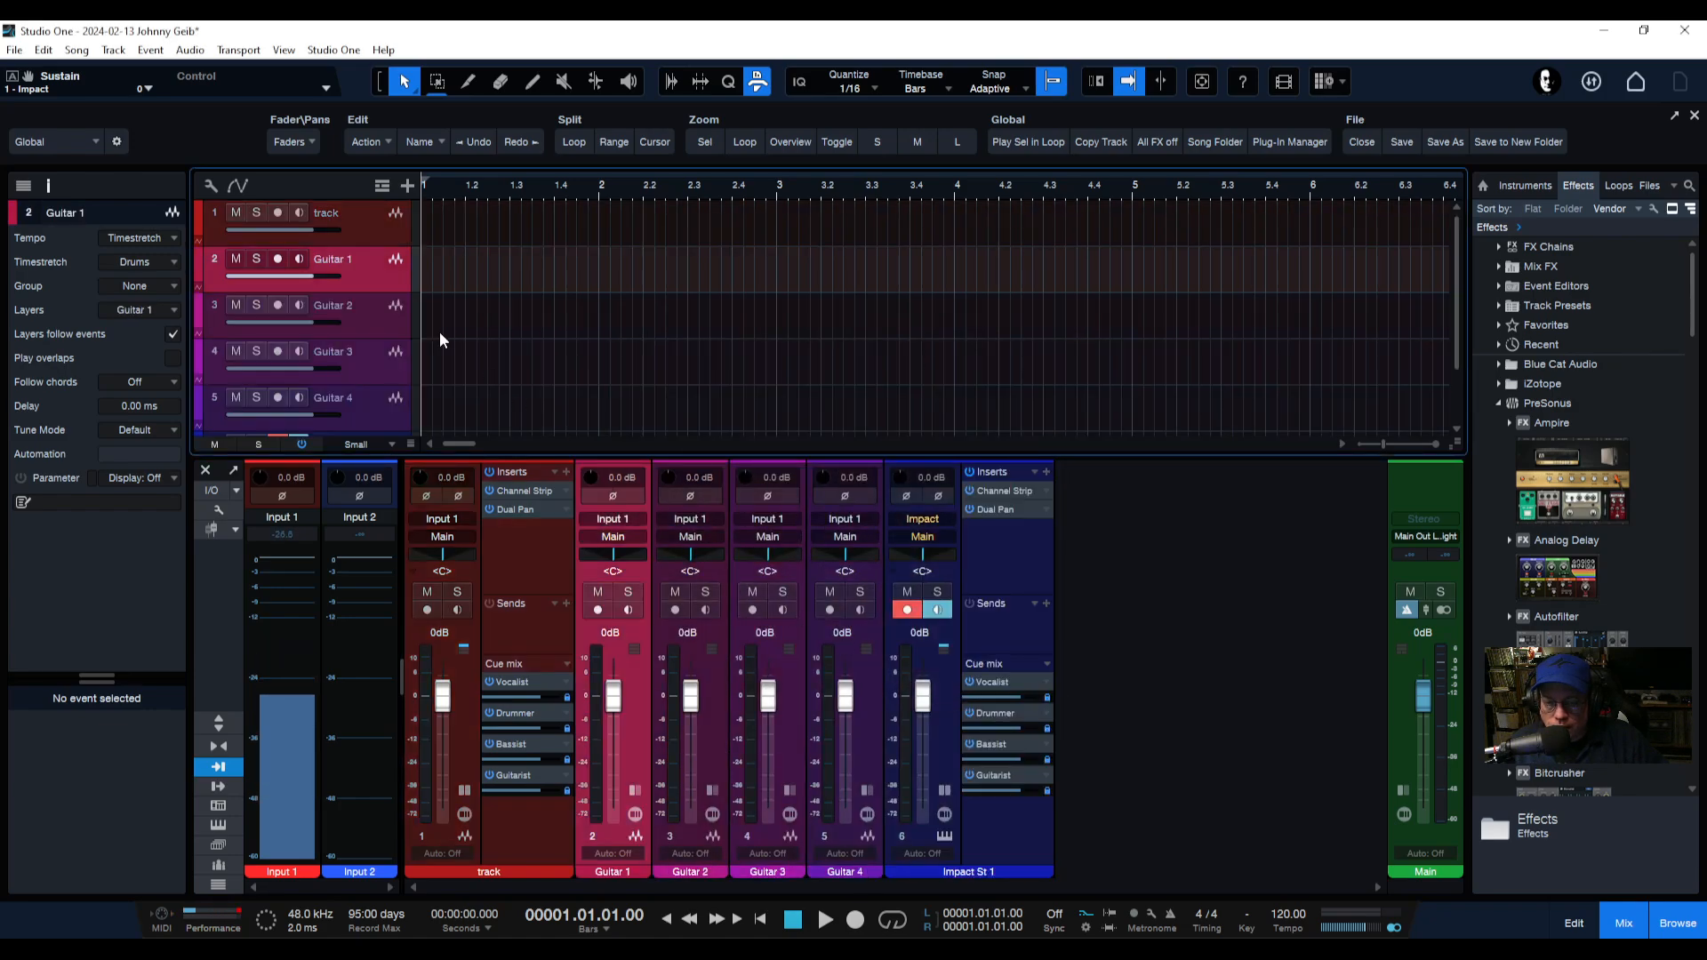
Shrink the track height and move the Impact track to the top of the track list.
left_click_drag(409, 448, 409, 526)
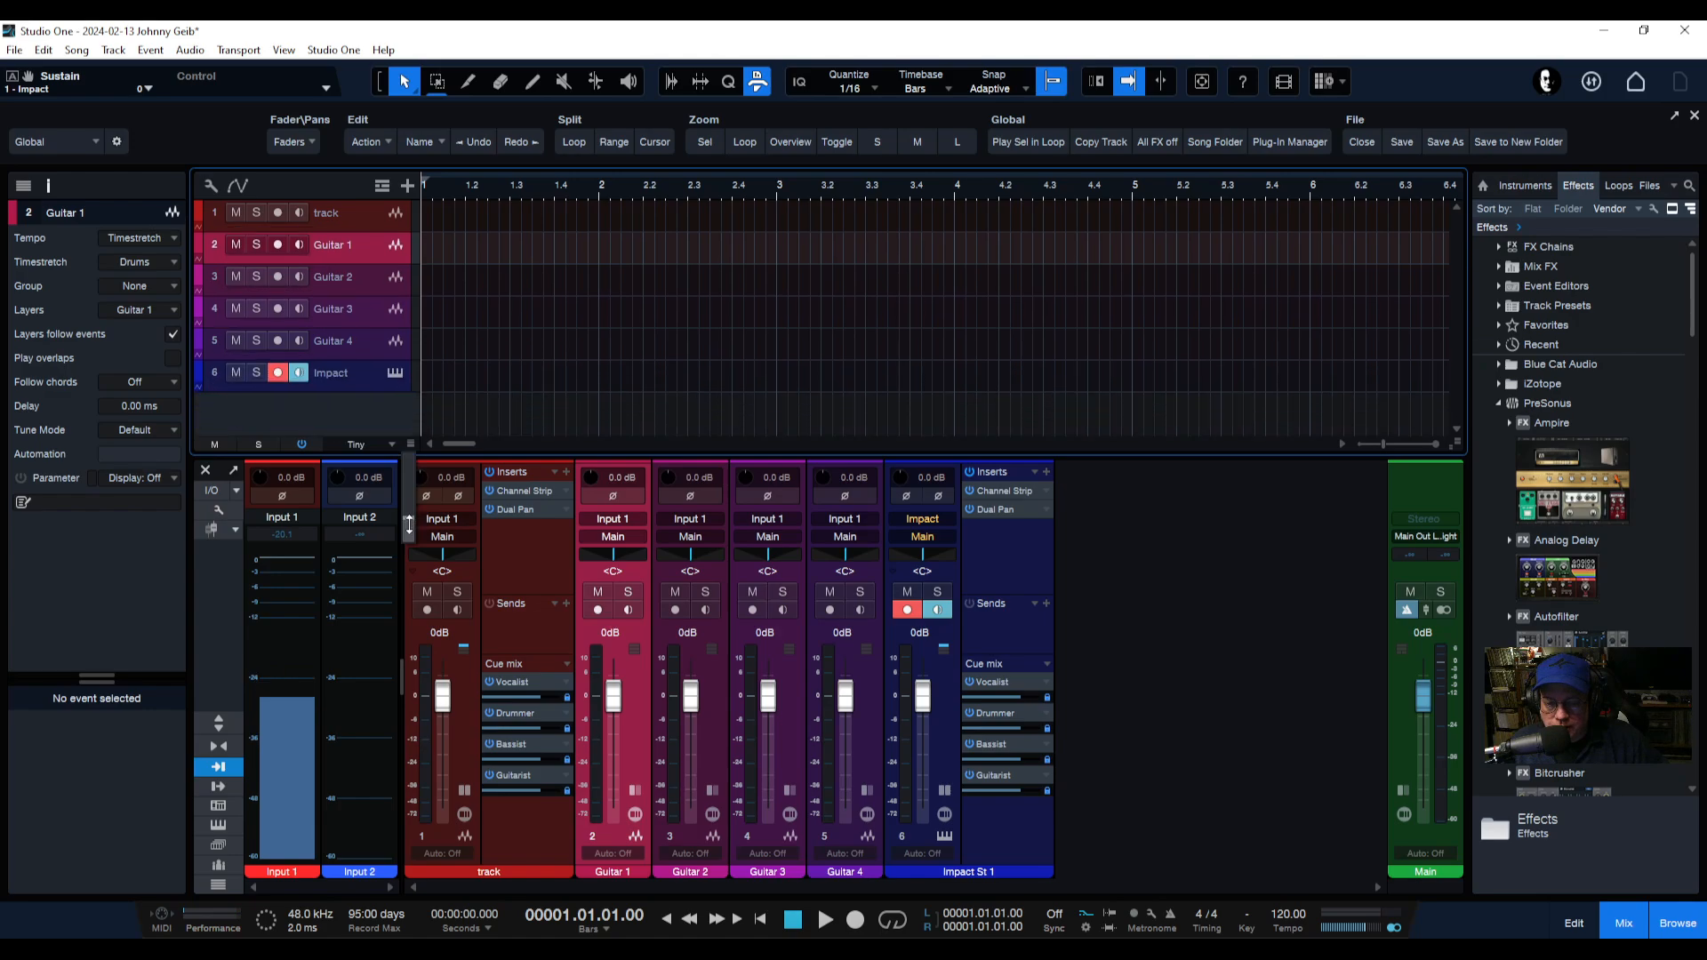
left_click_drag(360, 383, 358, 200)
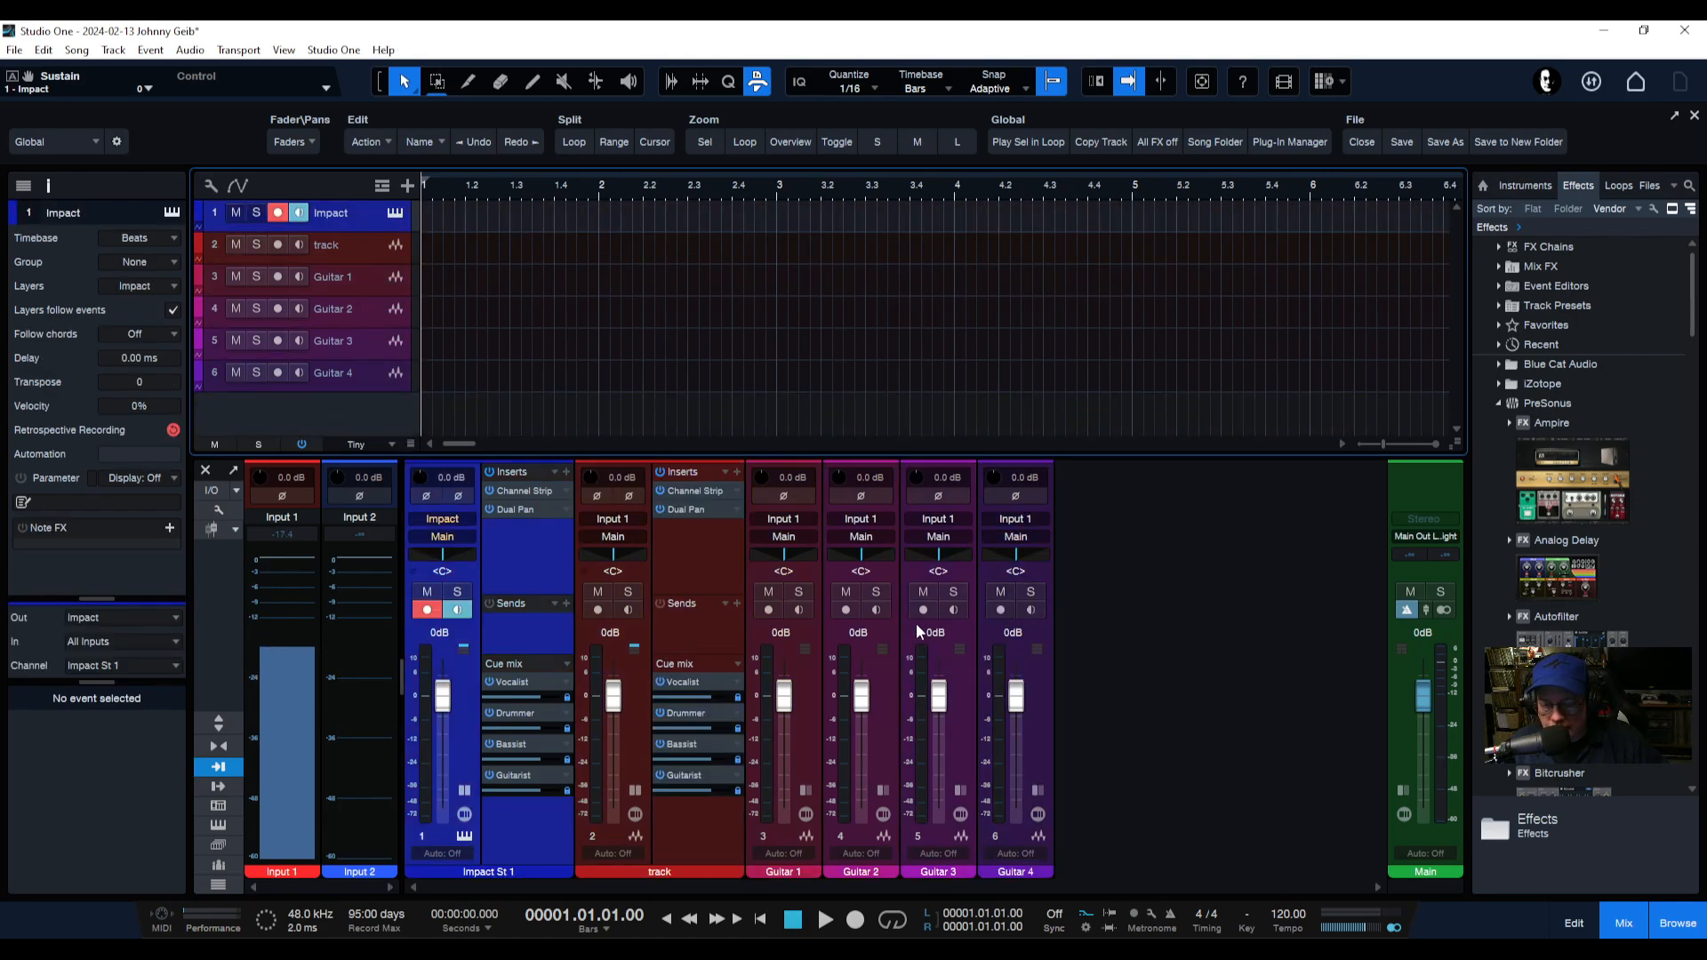
Collapse the expanded channel panels and rearrange the mixer to show insert and send sections above every channel.
left_click(464, 790)
left_click(542, 789)
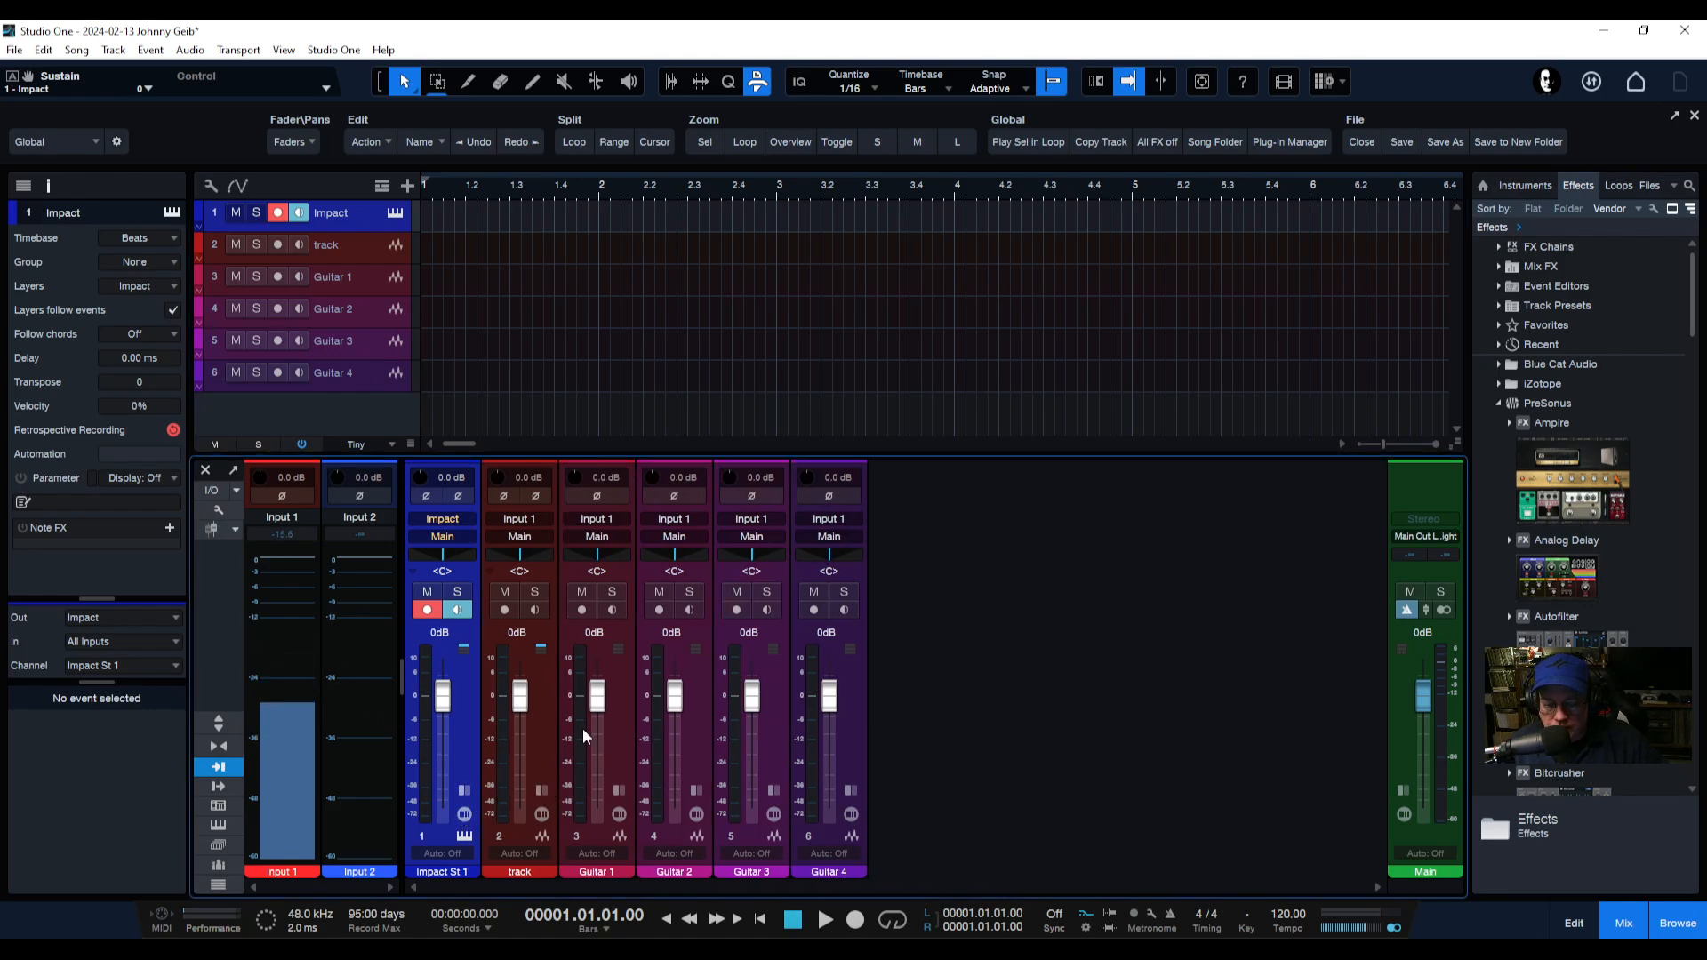
left_click_drag(1040, 455, 1027, 682)
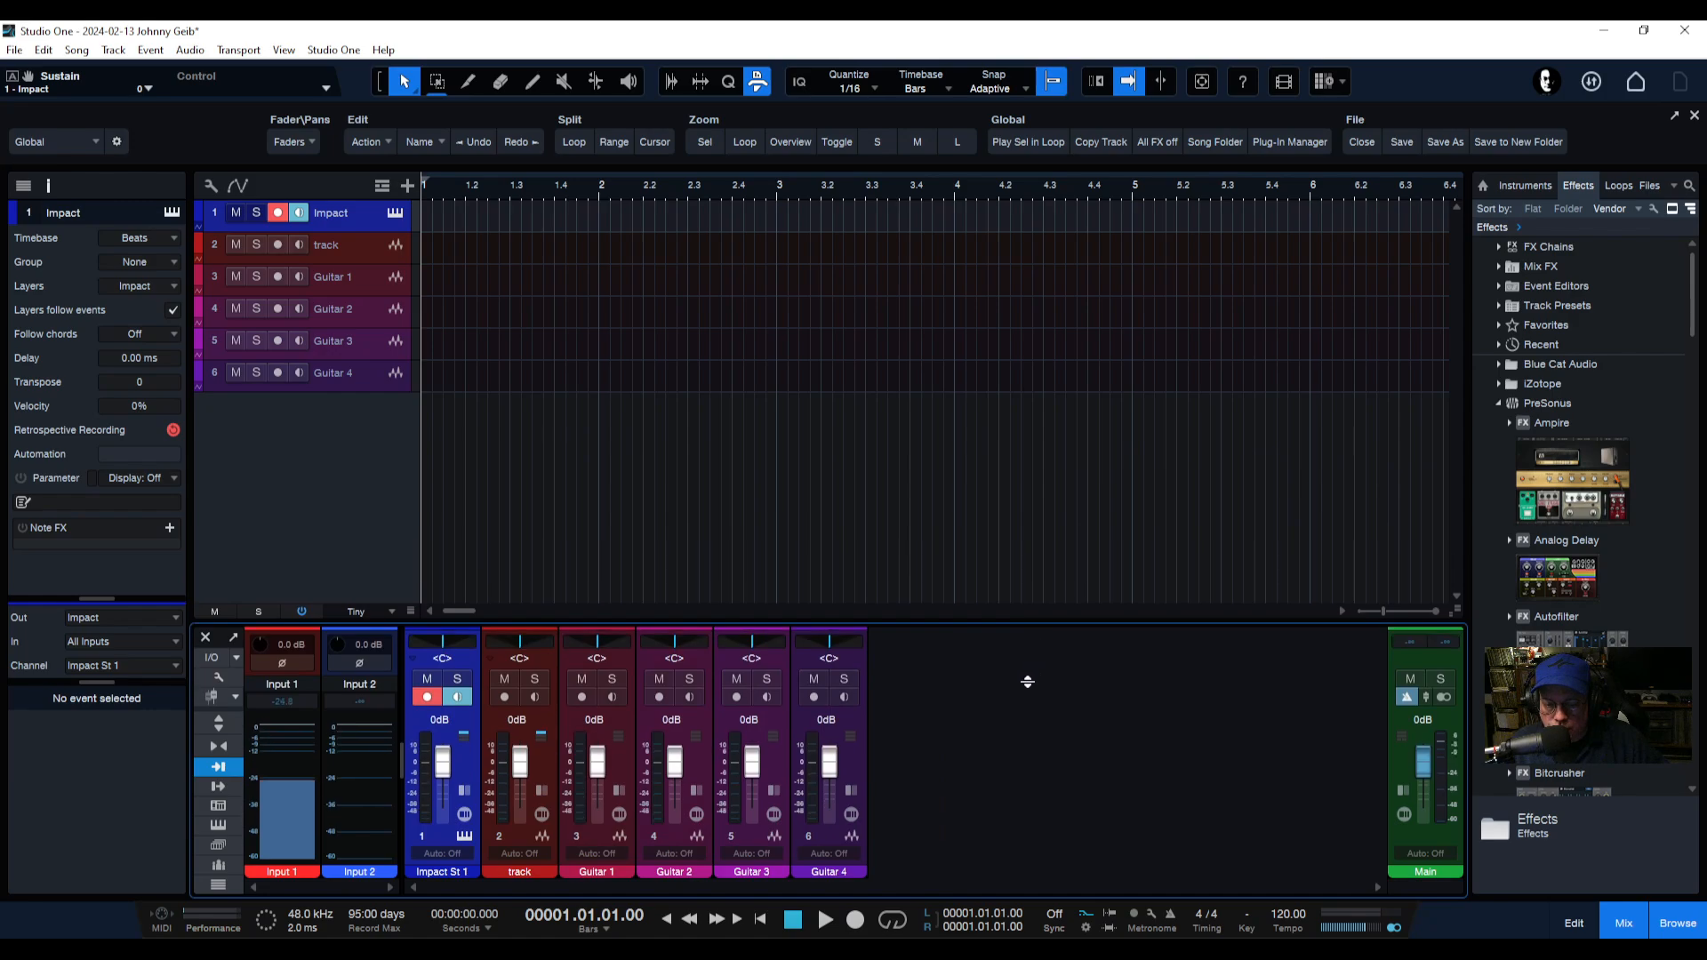
left_click(219, 722)
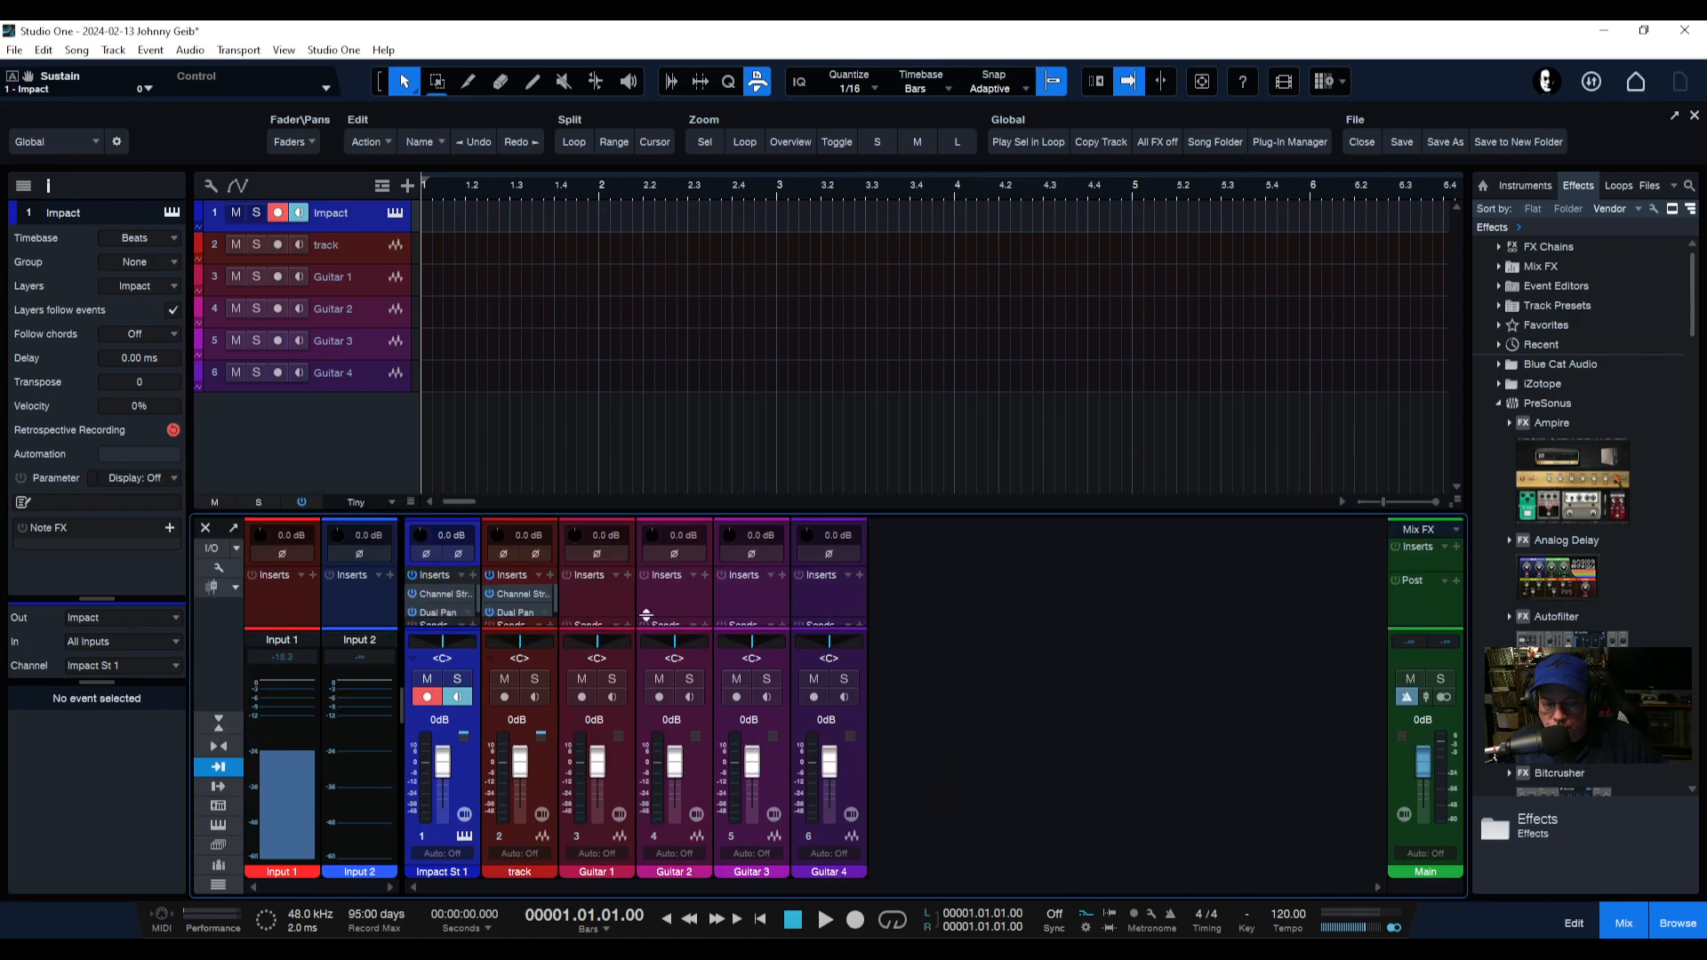
left_click_drag(1028, 514, 1048, 408)
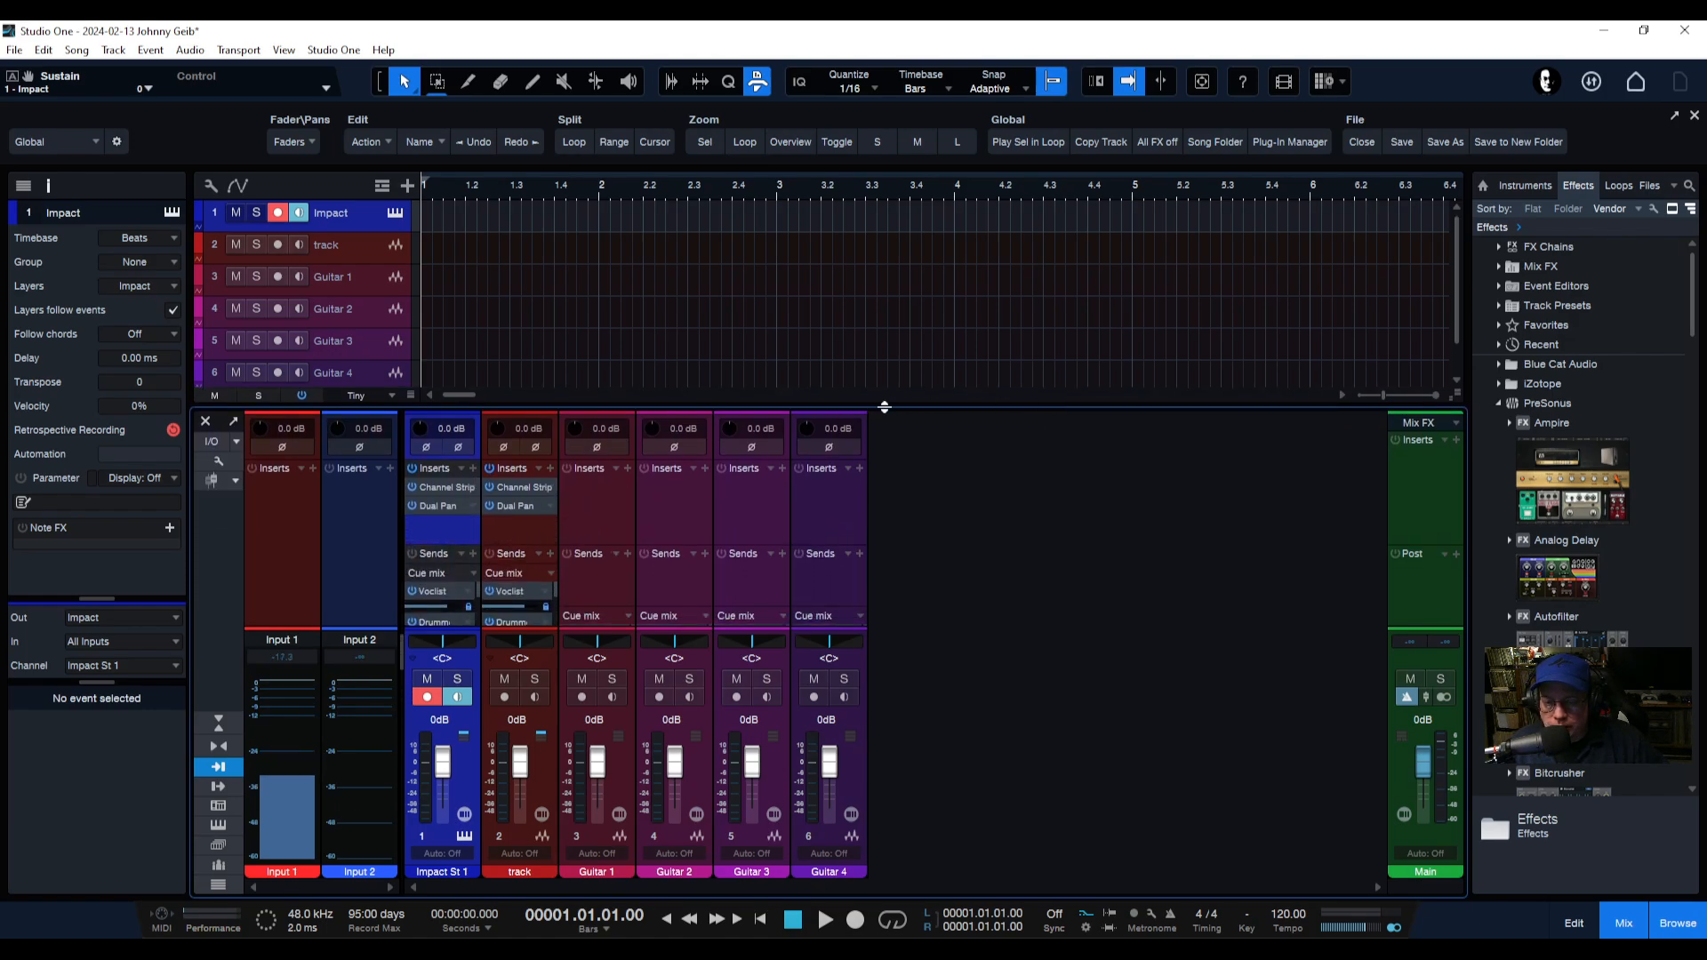
Turn on Auto Zoom with the Auto Zoom Full option.
left_click(1200, 86)
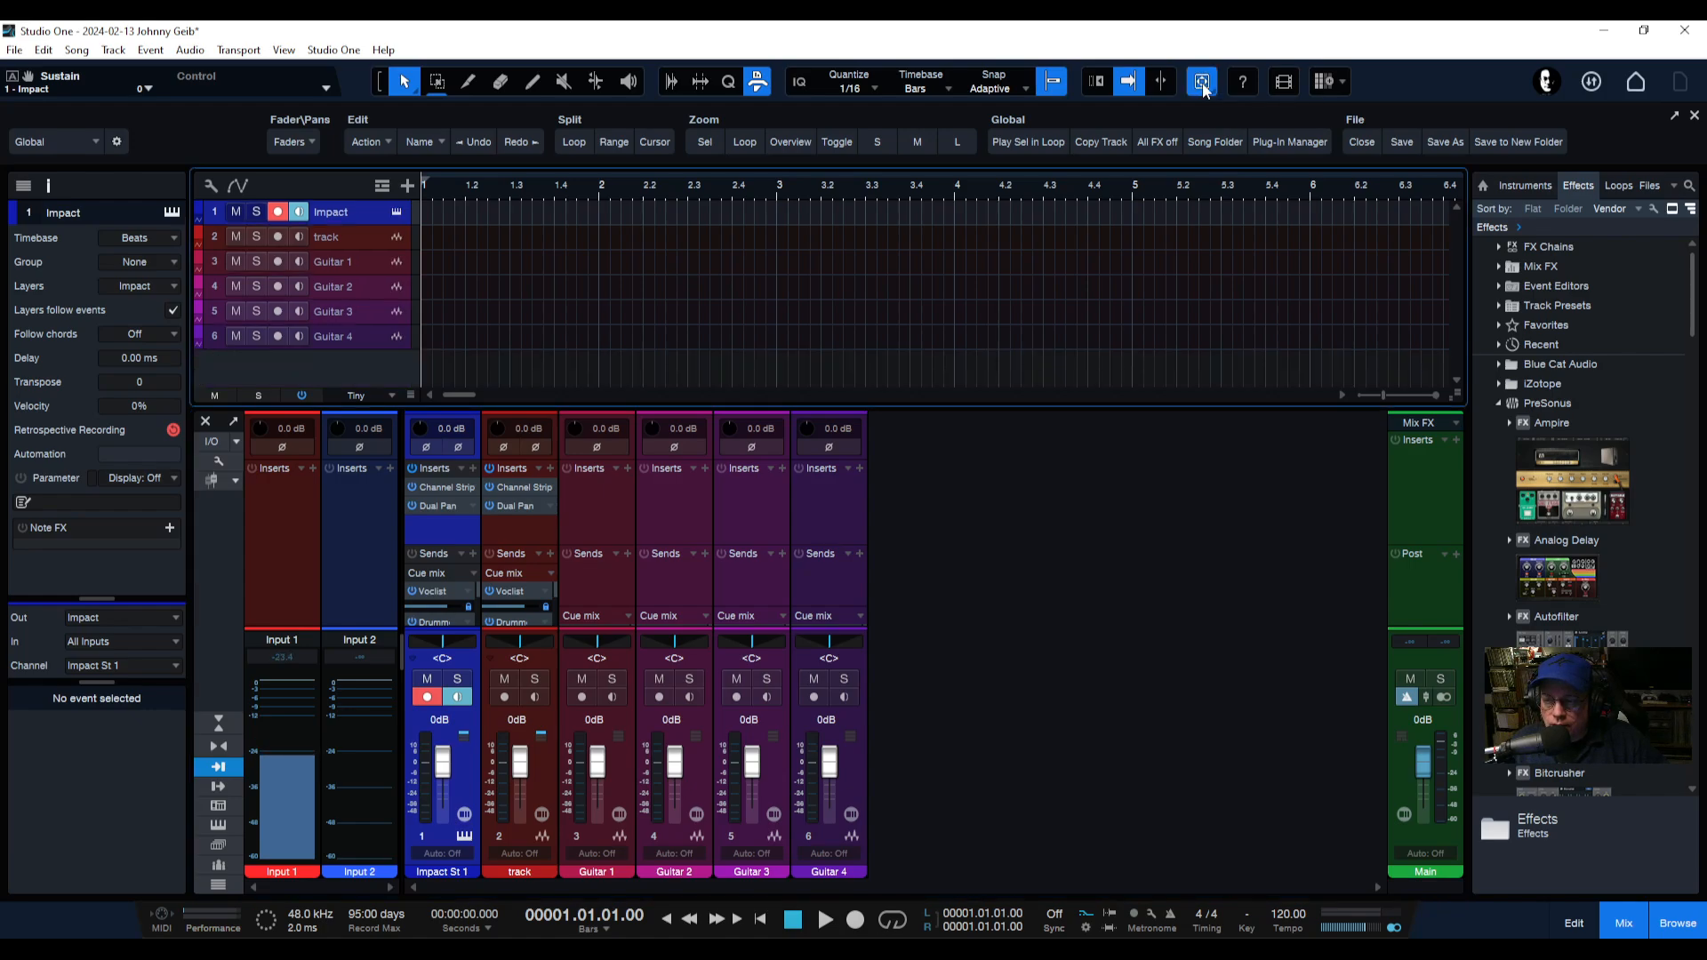
left_click(1208, 91)
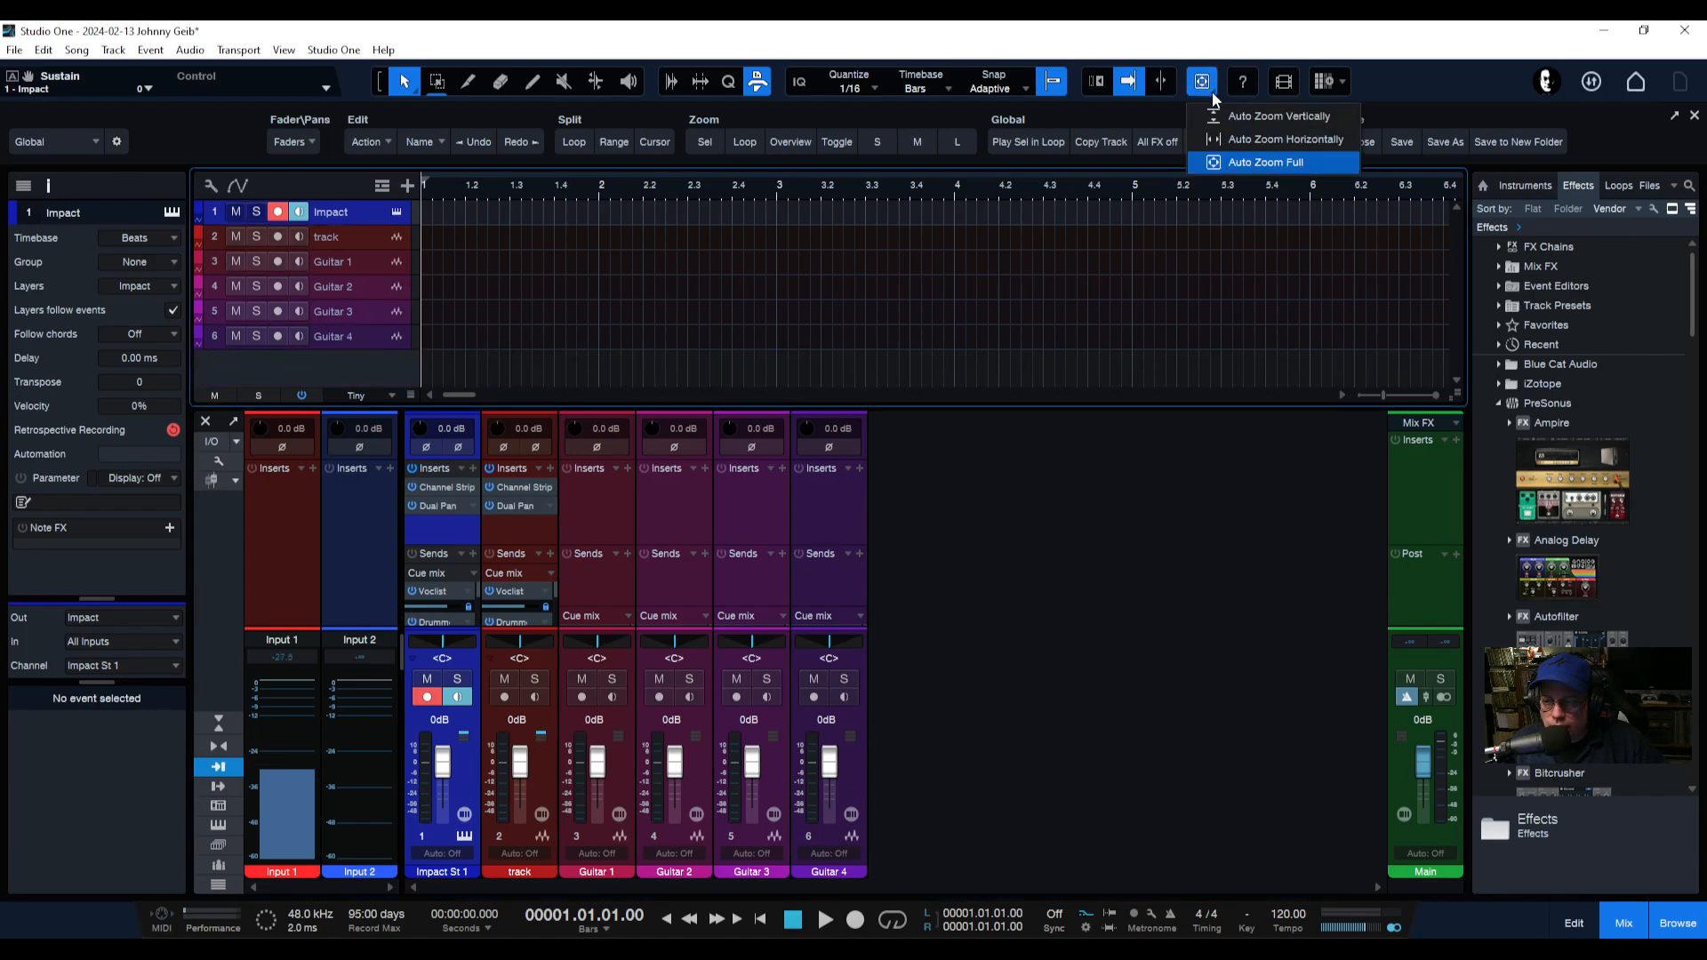
left_click(1233, 165)
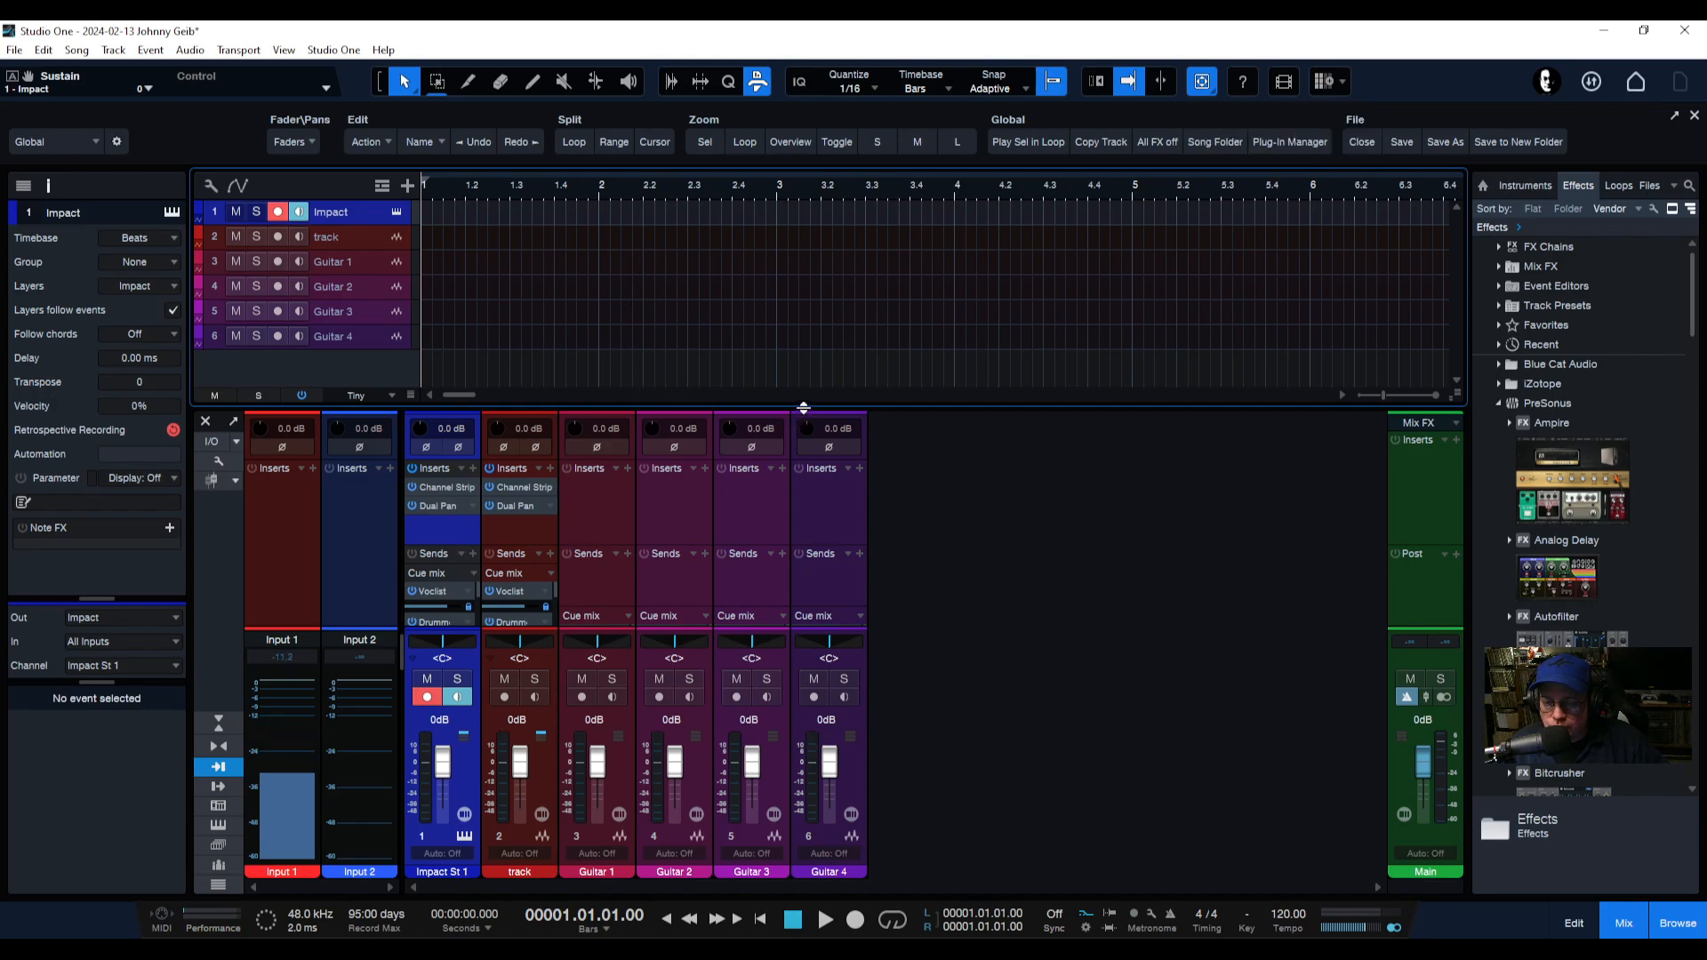
Enlarge the mixer and expand the cue mix send area.
left_click_drag(805, 408, 811, 445)
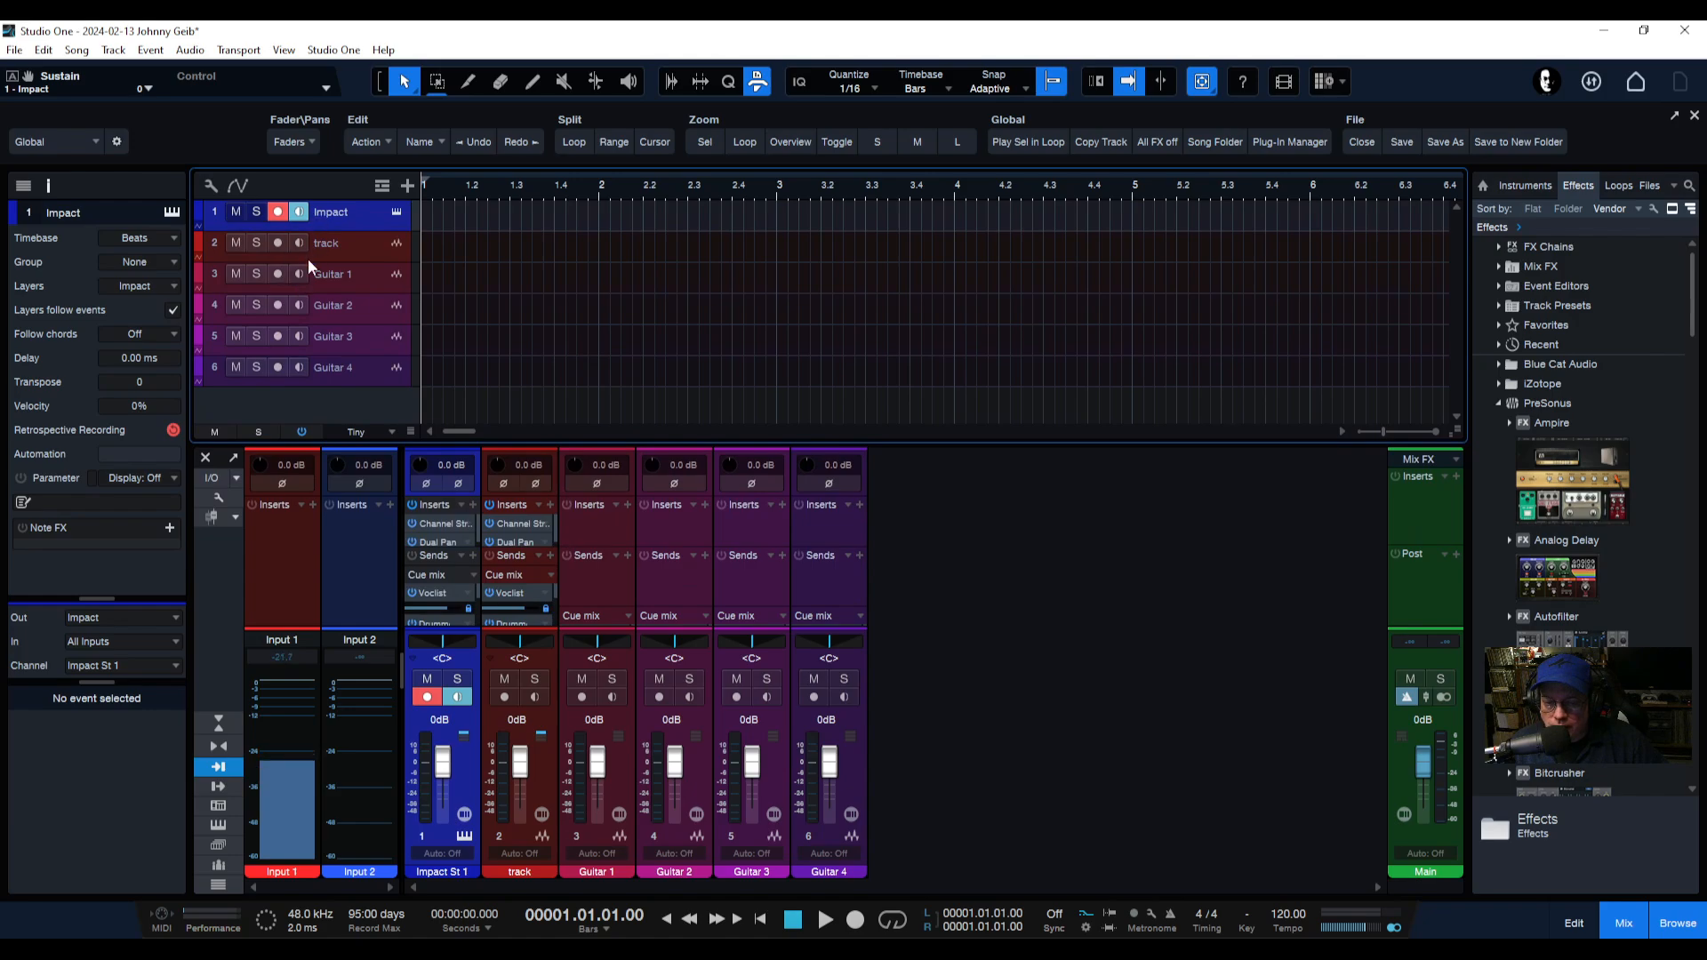
left_click_drag(878, 446, 908, 329)
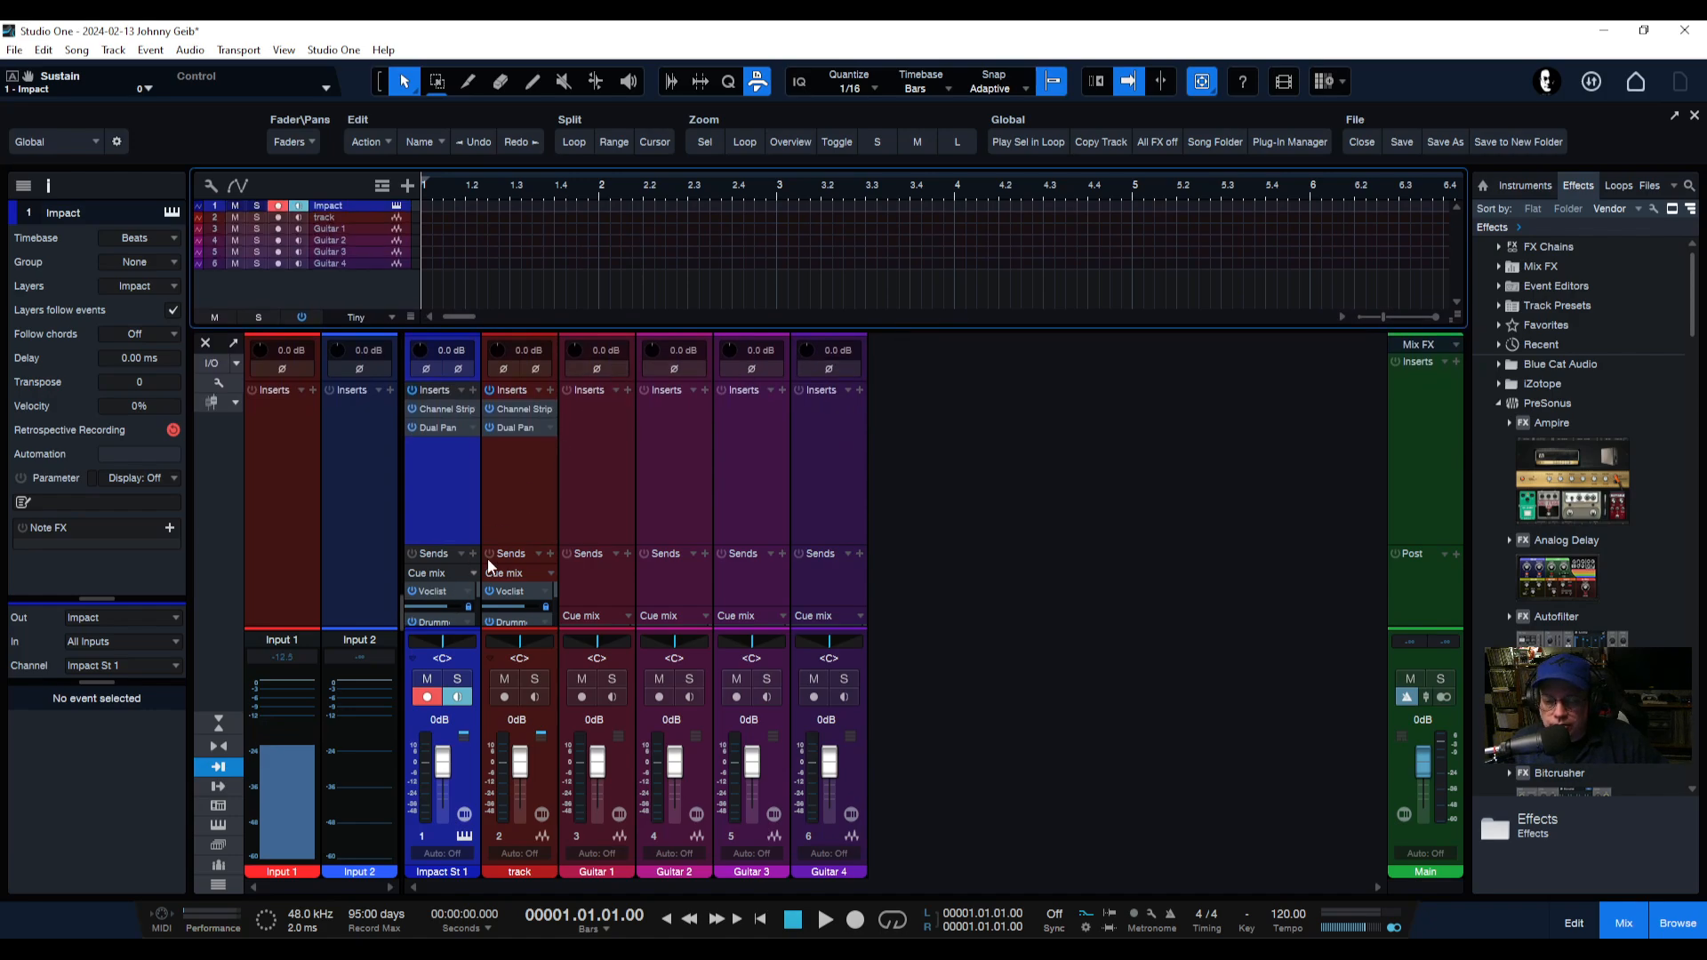
left_click_drag(522, 544, 522, 472)
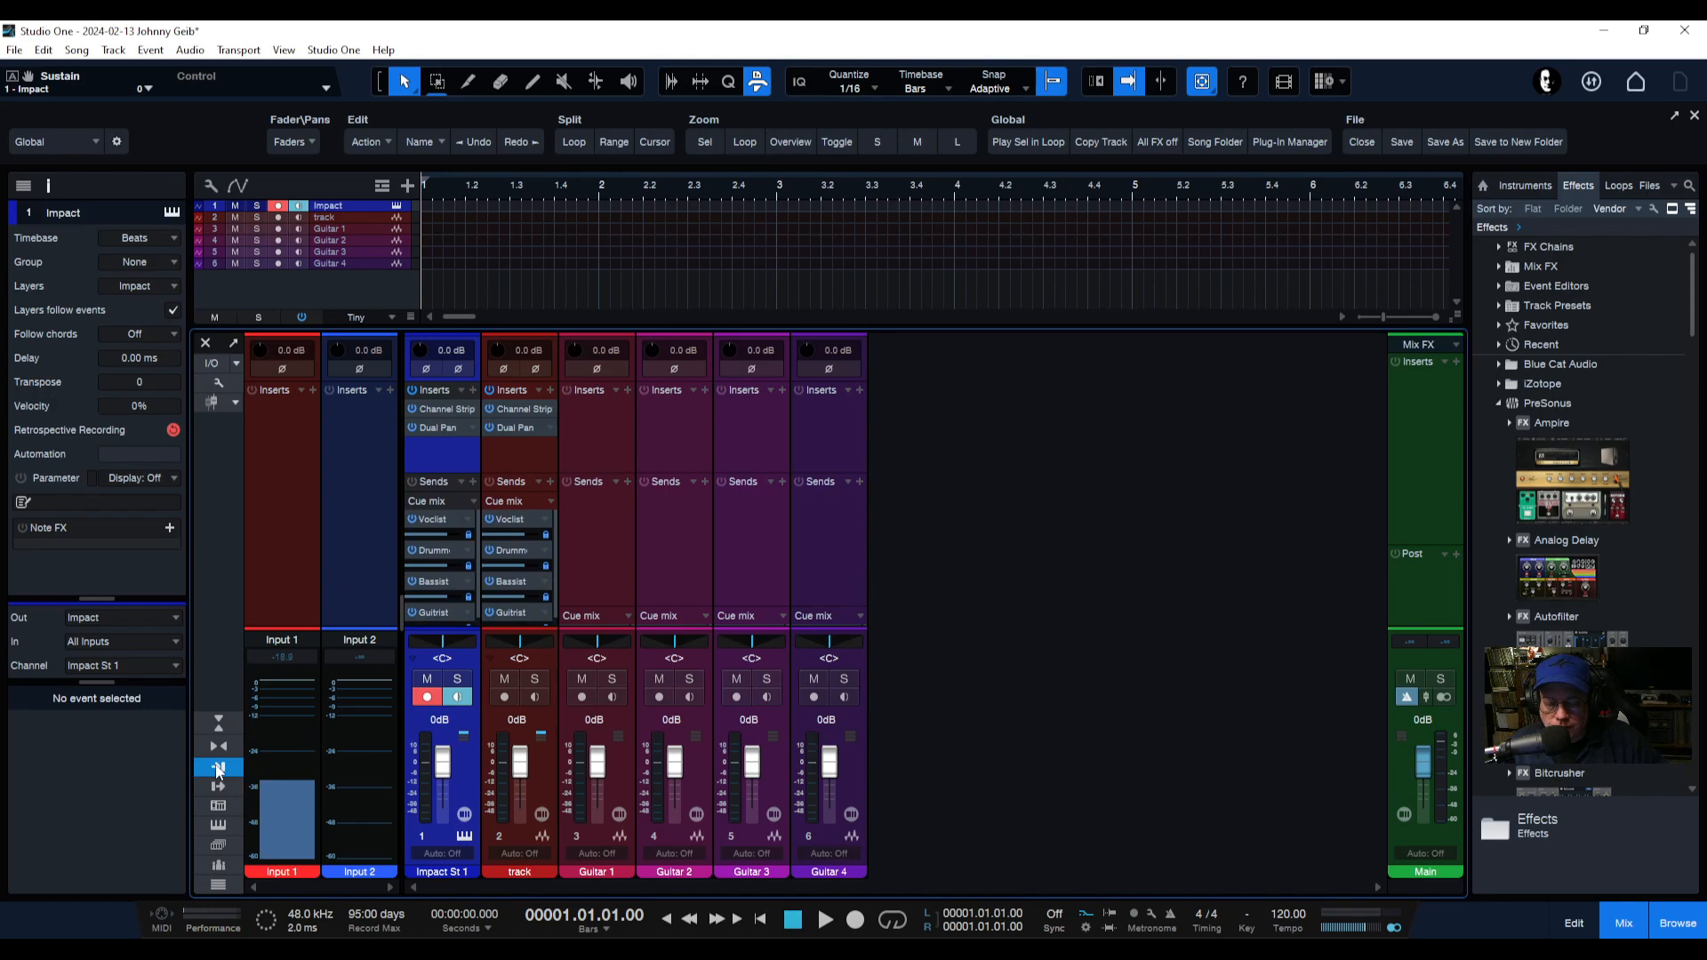
Hide the input channels and open the mixer's Scenes panel.
left_click(217, 770)
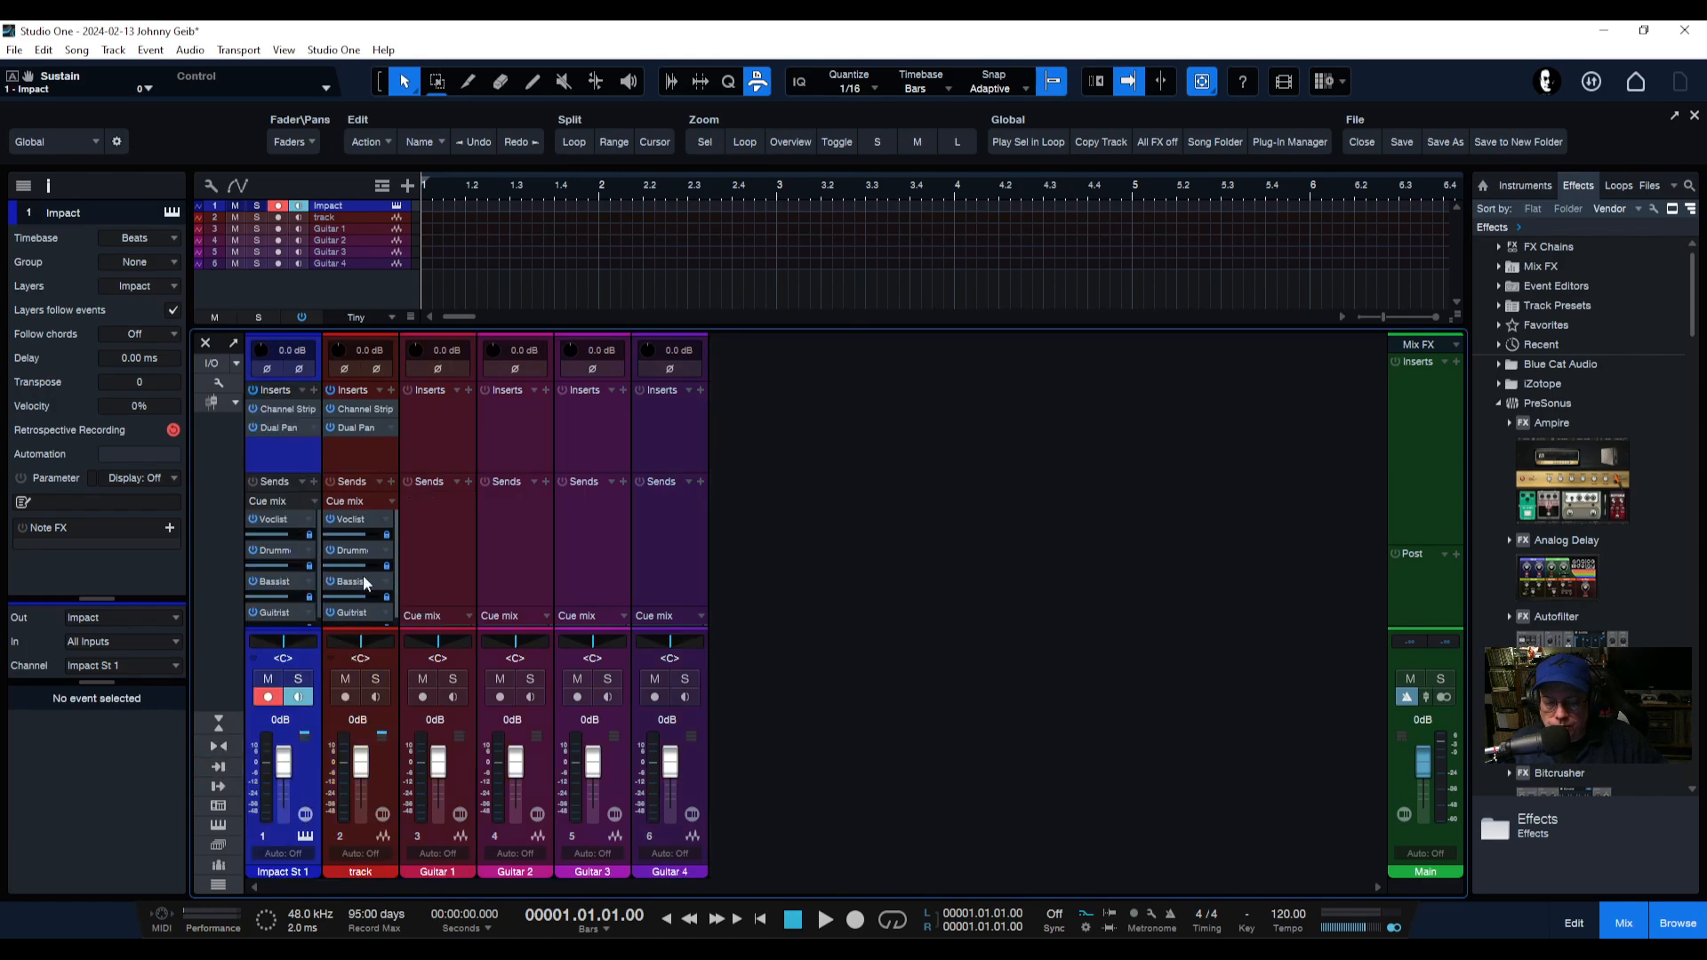
left_click(218, 845)
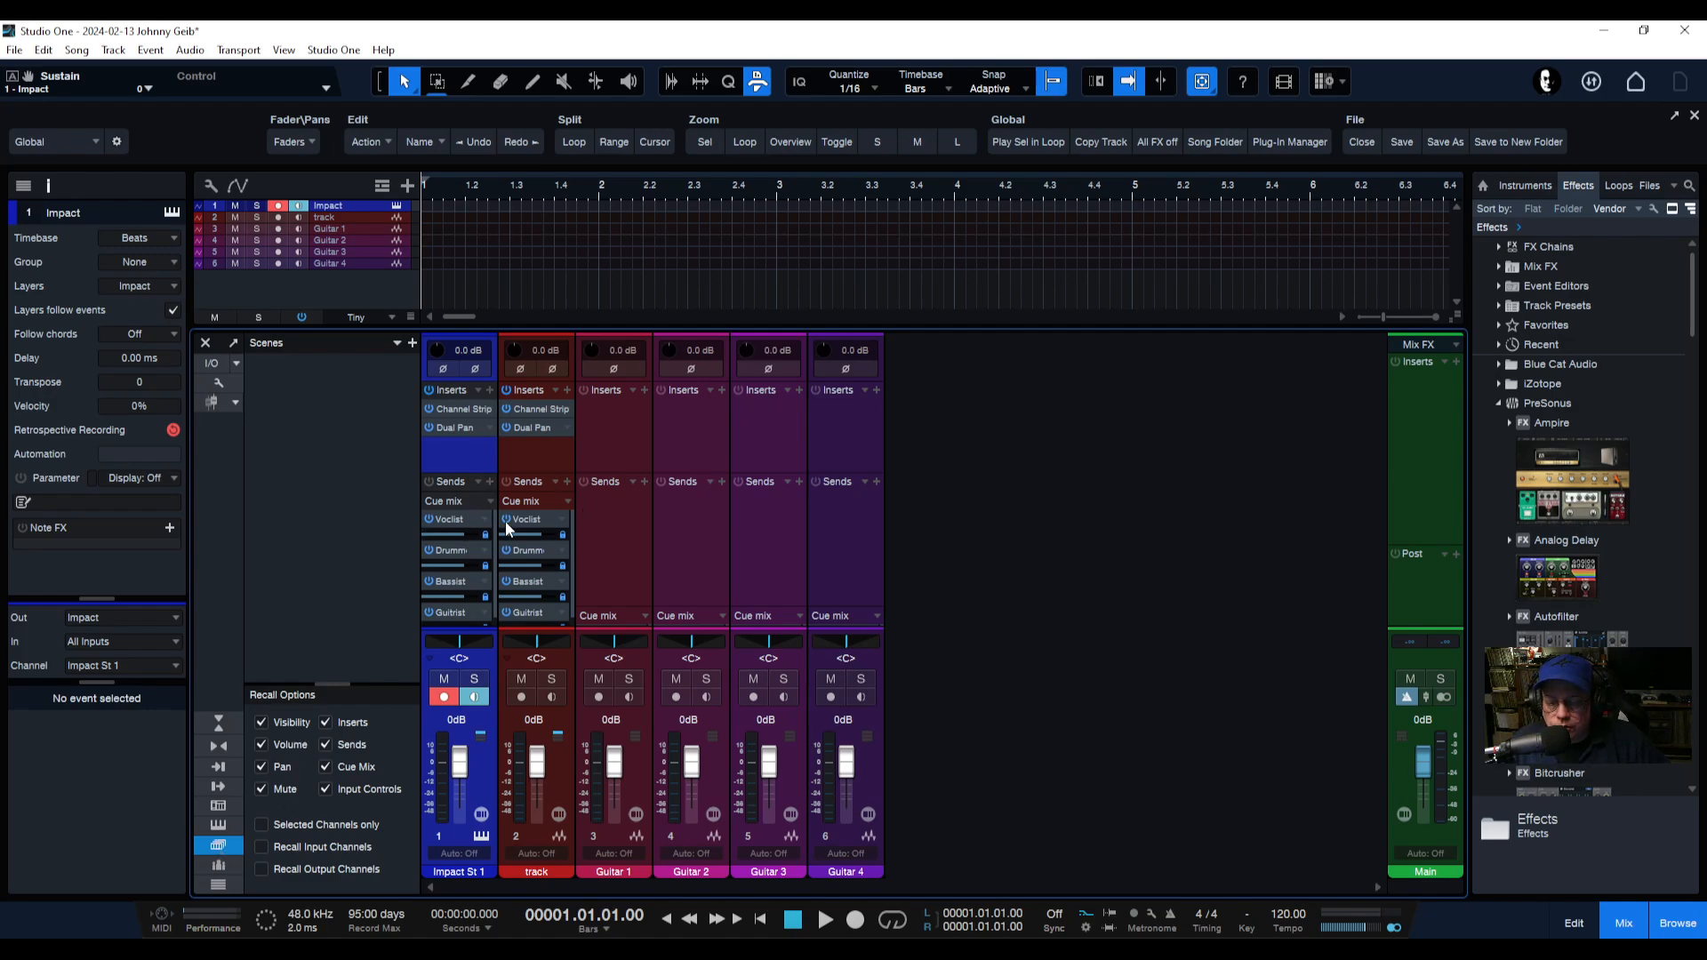
Reveal the cue mix sends on every channel in the mixer.
left_click_drag(616, 610, 551, 492)
left_click_drag(608, 592, 686, 446)
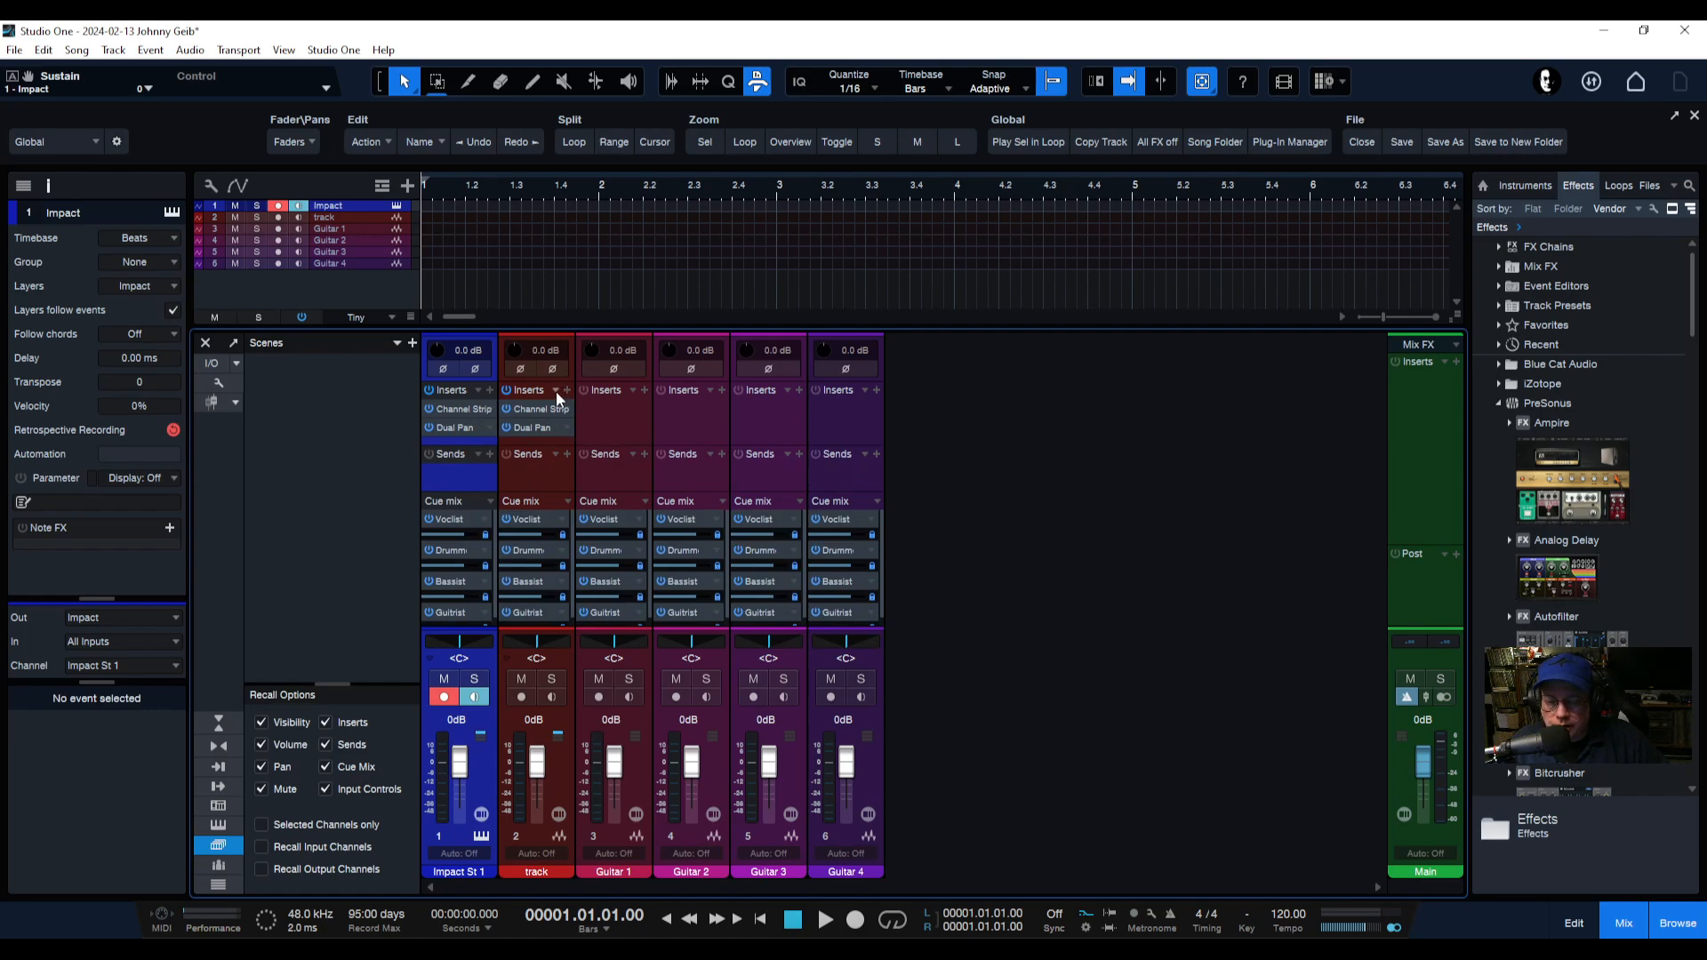
Copy the Channel Strip and Dual Pan inserts to all the guitar channels.
left_click_drag(544, 396, 835, 408)
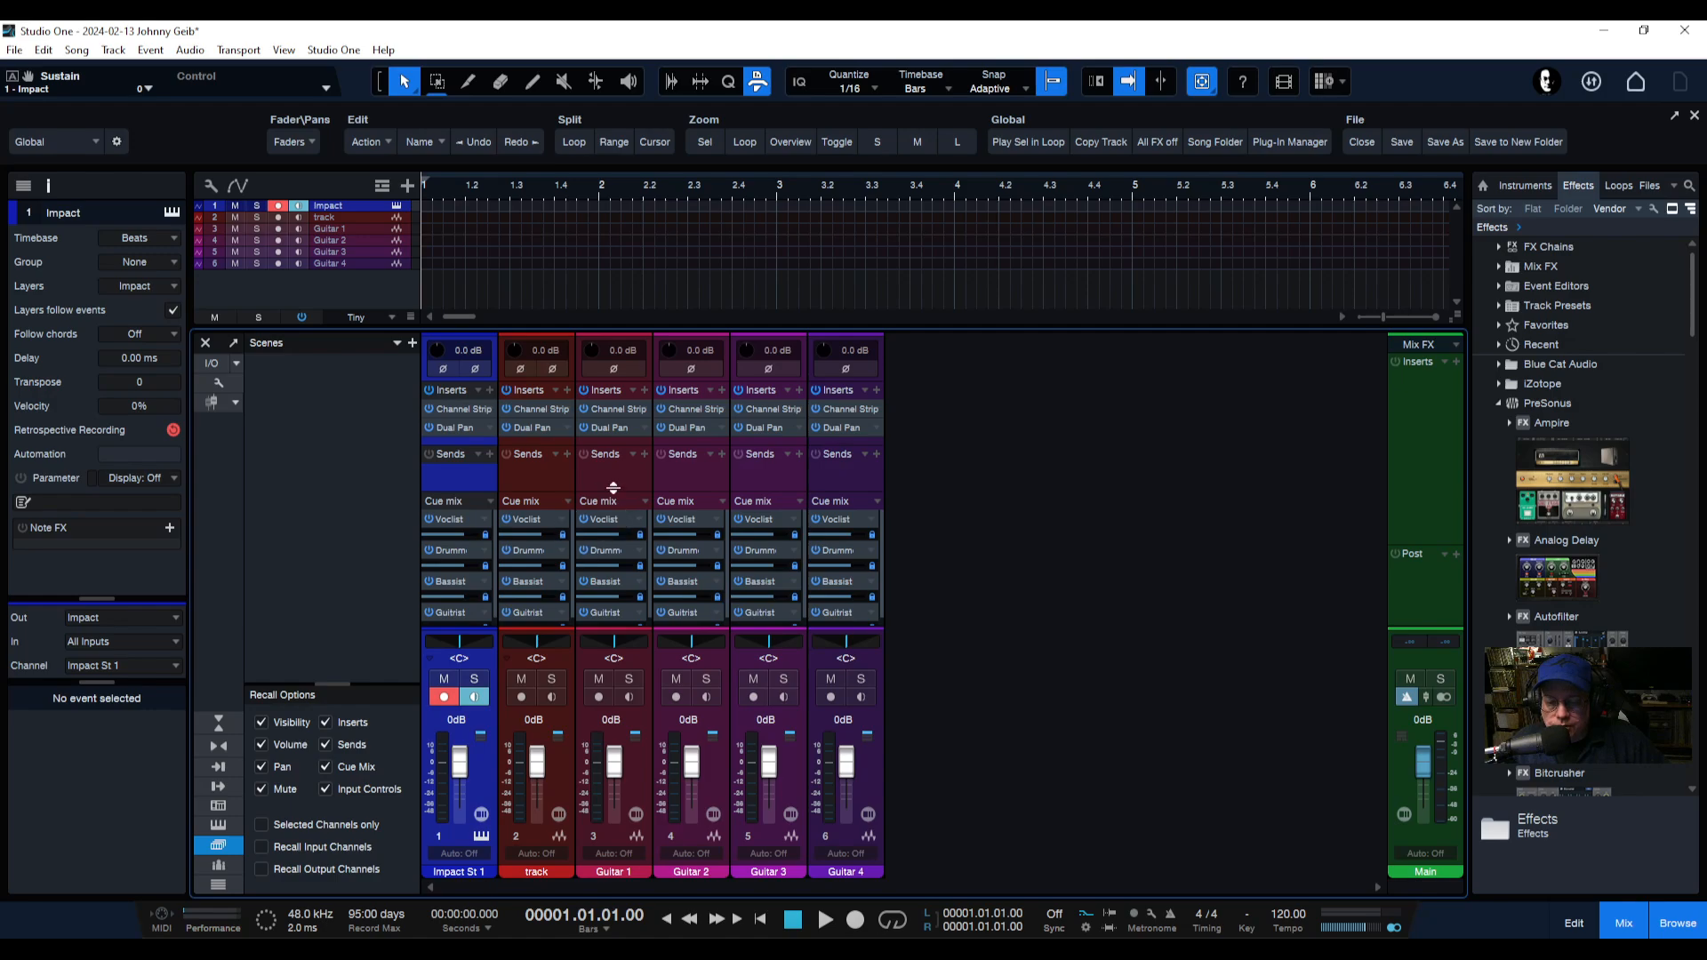
Rename the channel called track to BASS.
left_click_drag(616, 489, 617, 469)
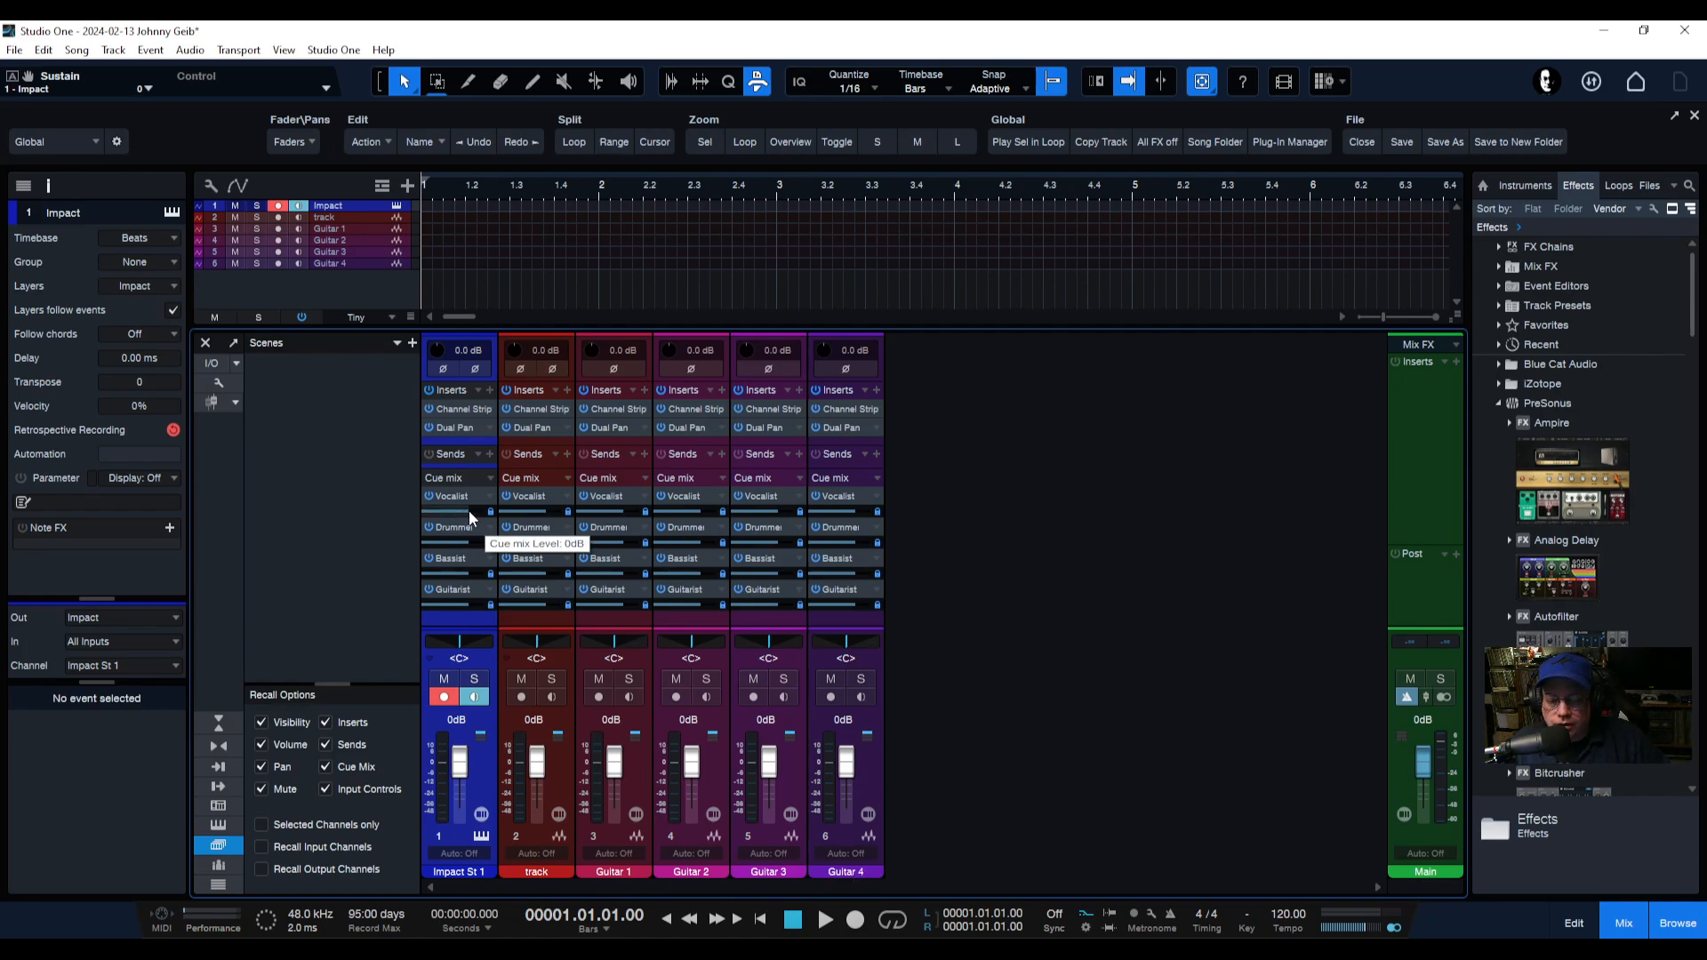
left_click_drag(468, 510, 596, 517)
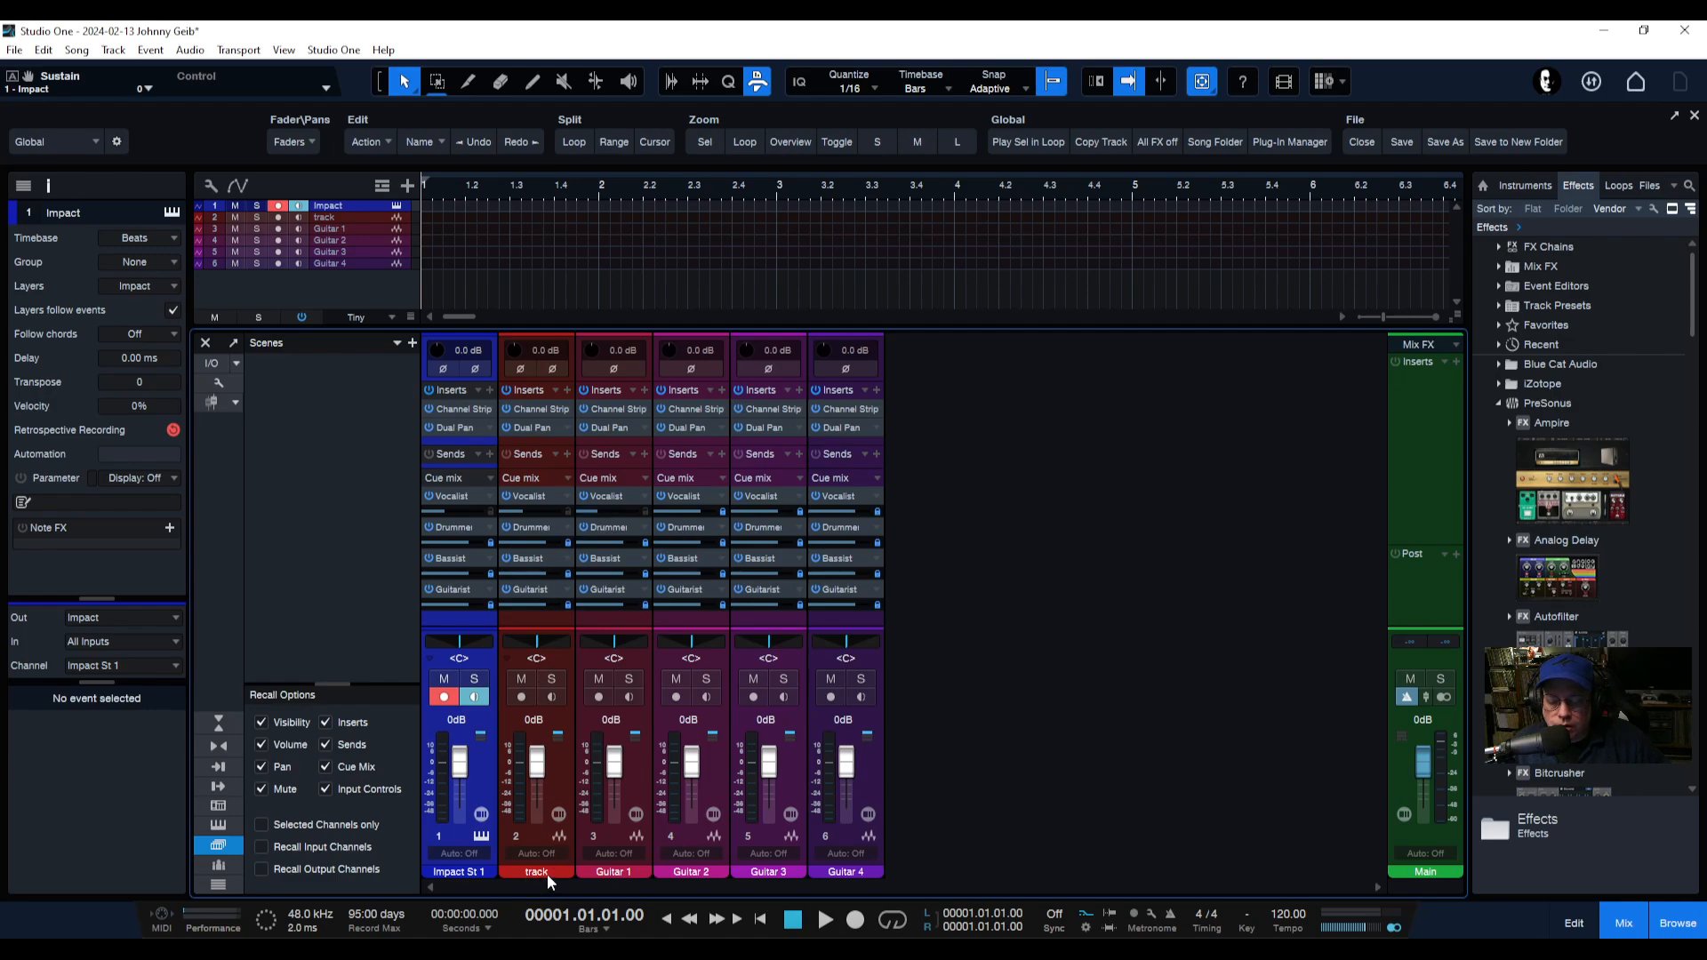
type("BASS")
key("Return")
Adjust the Vocalist cue mix send levels on the BASS, Guitar 2 and Guitar 4 channels.
left_click_drag(517, 513, 535, 516)
left_click_drag(703, 515, 676, 519)
left_click_drag(851, 516, 813, 520)
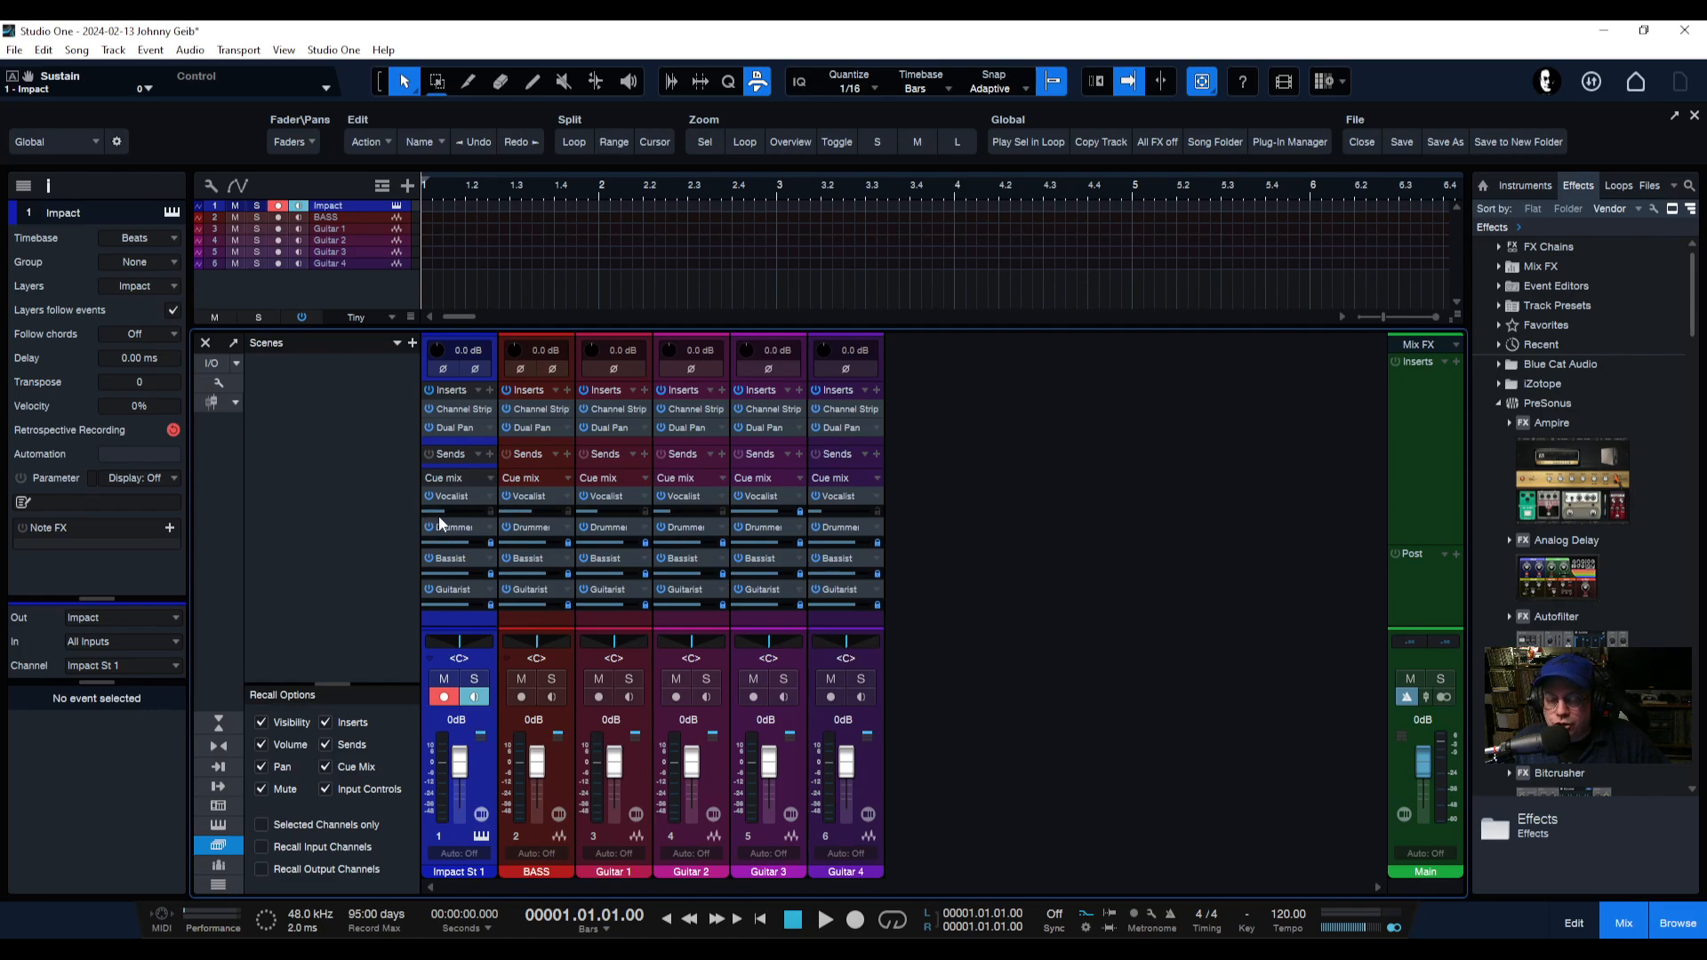
Flip the faders to the Vocalist cue mix and sweep across the faders to set its send levels.
mouse_move(447, 514)
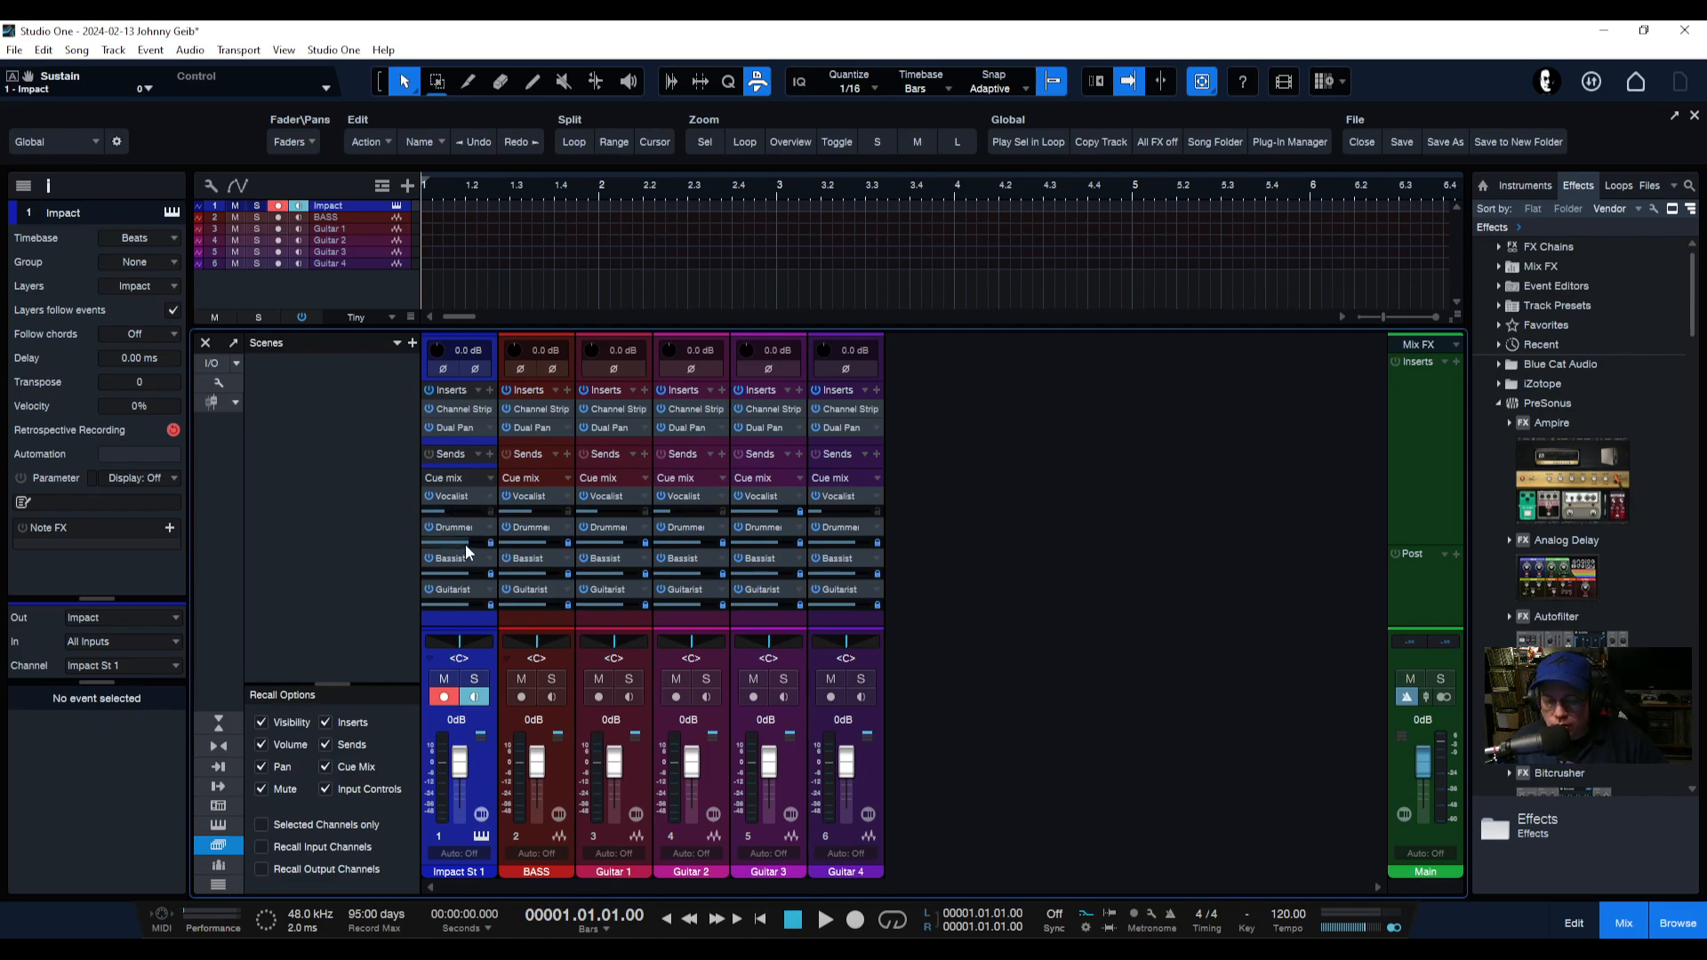
mouse_move(466, 572)
left_click(876, 495)
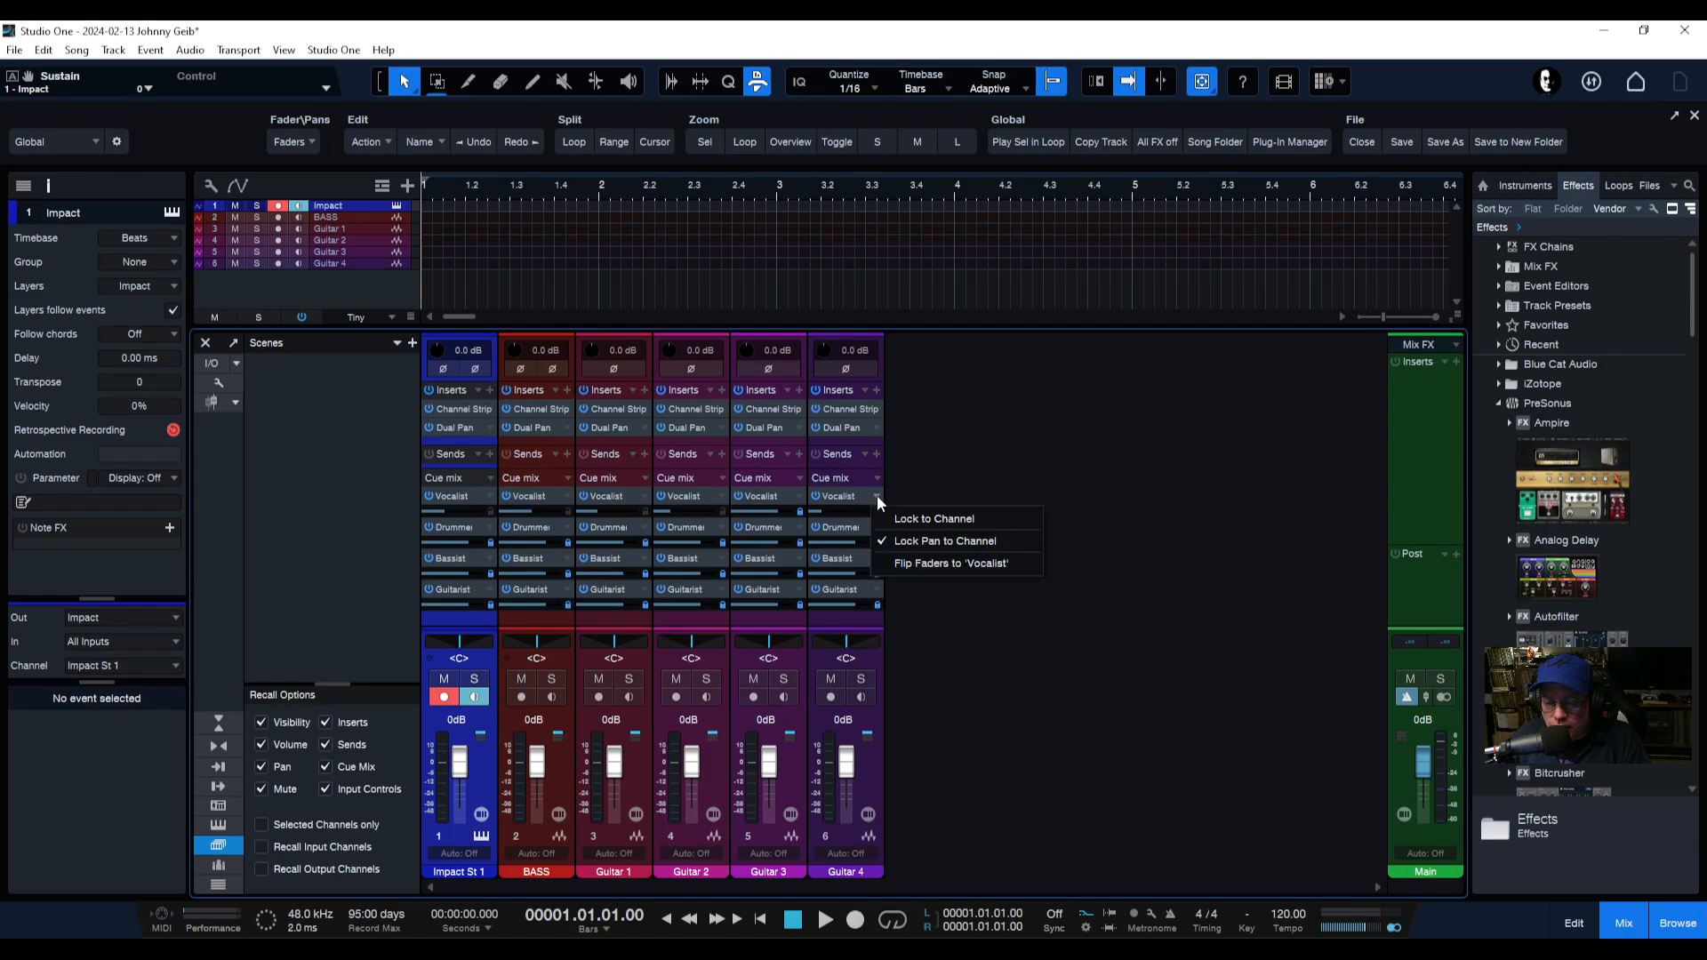
left_click(925, 564)
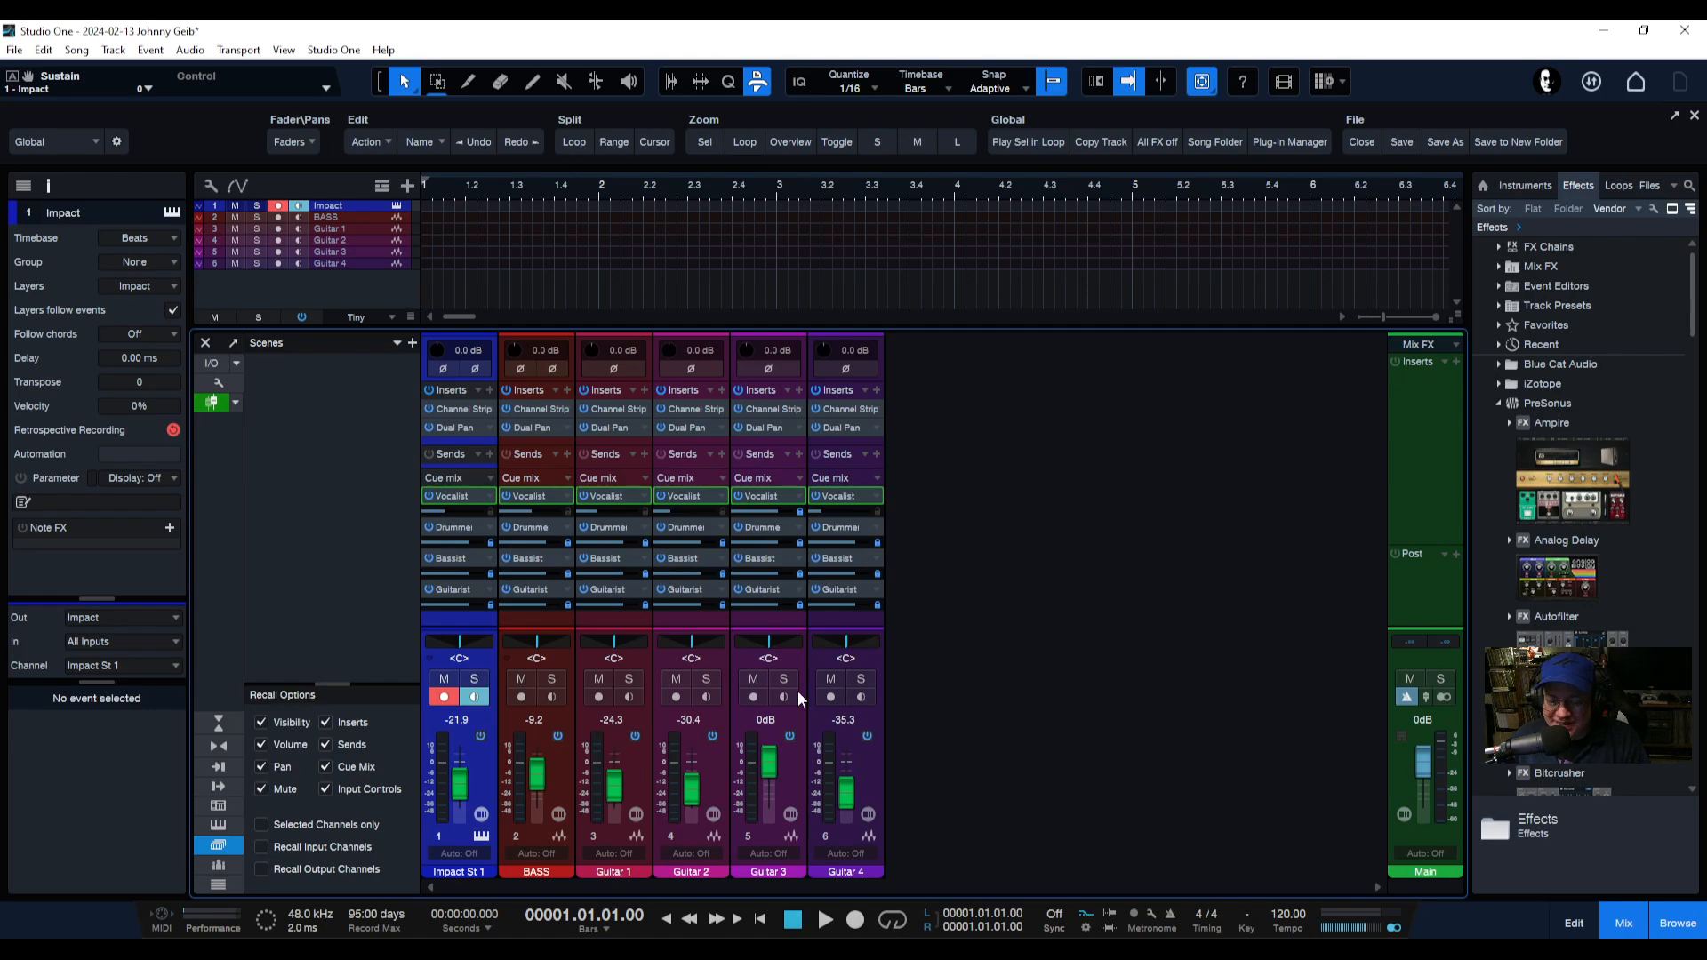
left_click_drag(459, 788, 850, 775)
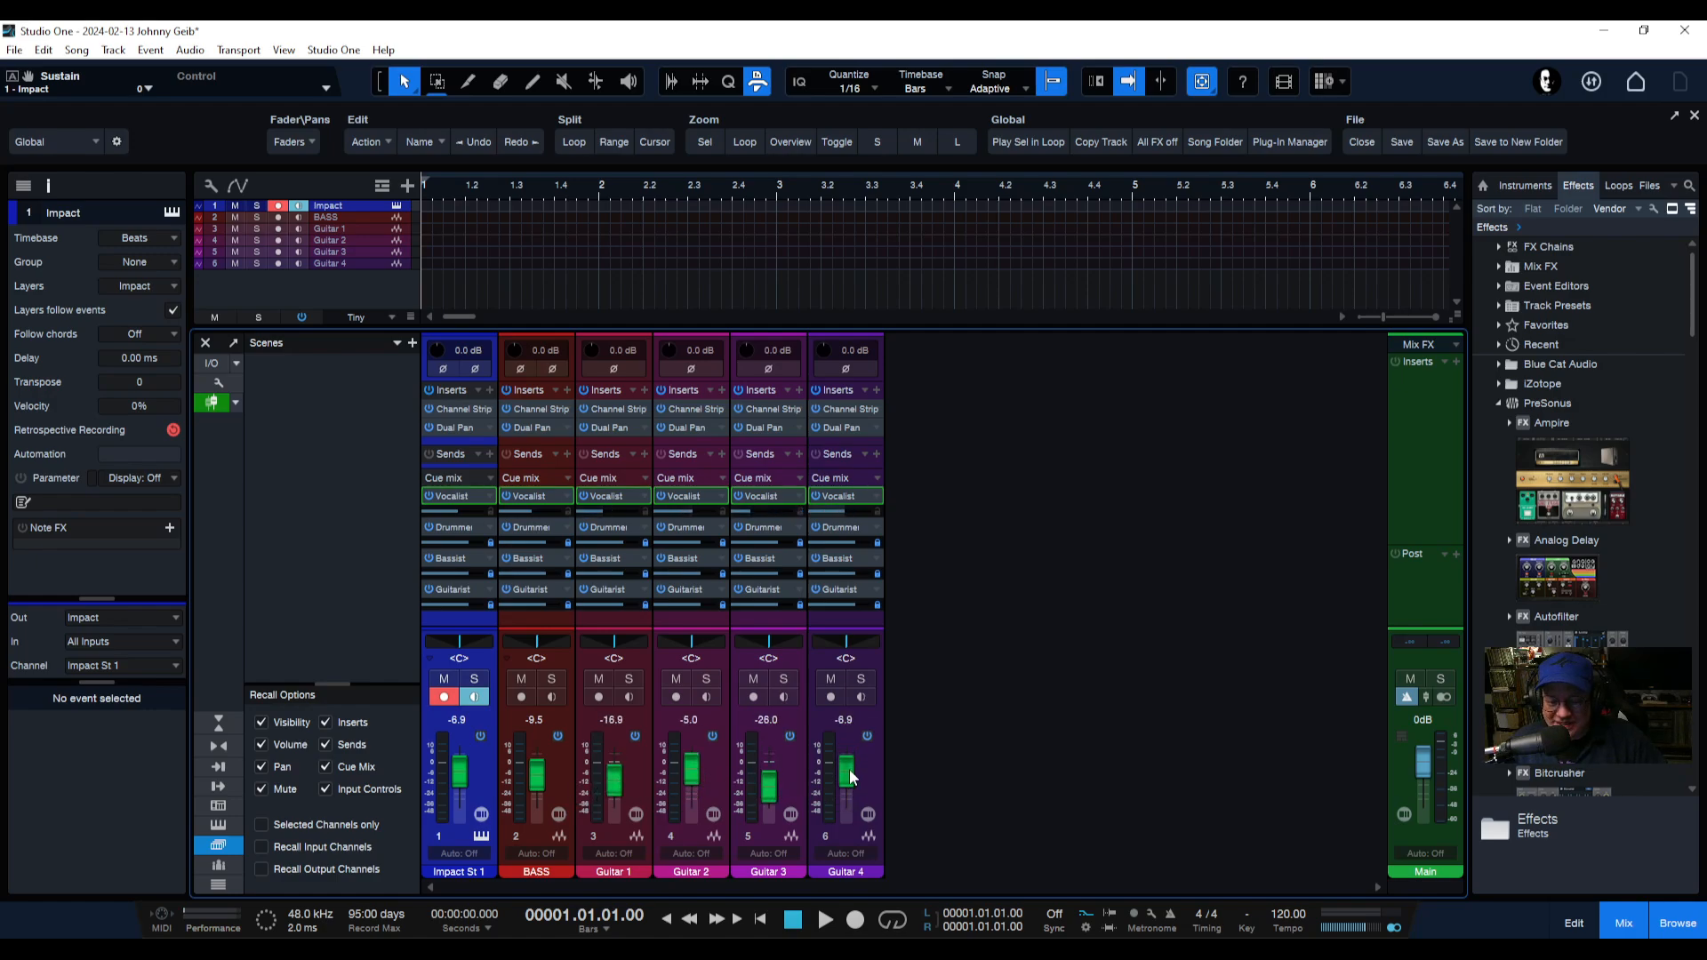
Flip the faders to the Drummer cue mix.
left_click(877, 529)
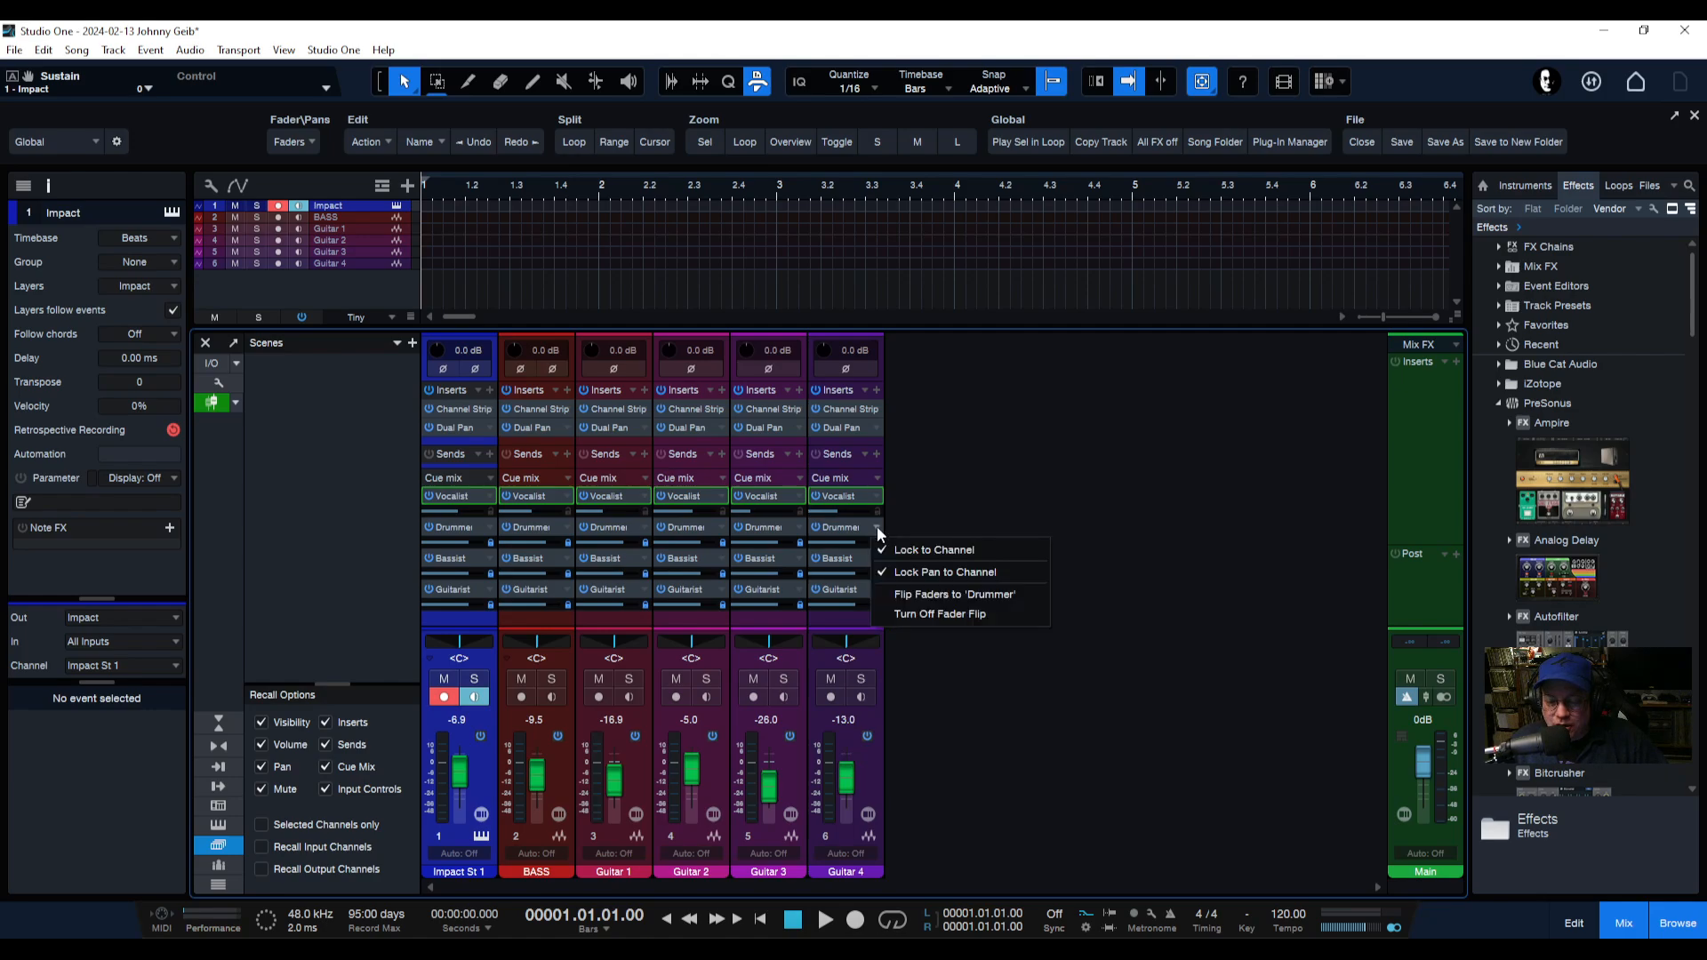
left_click(922, 597)
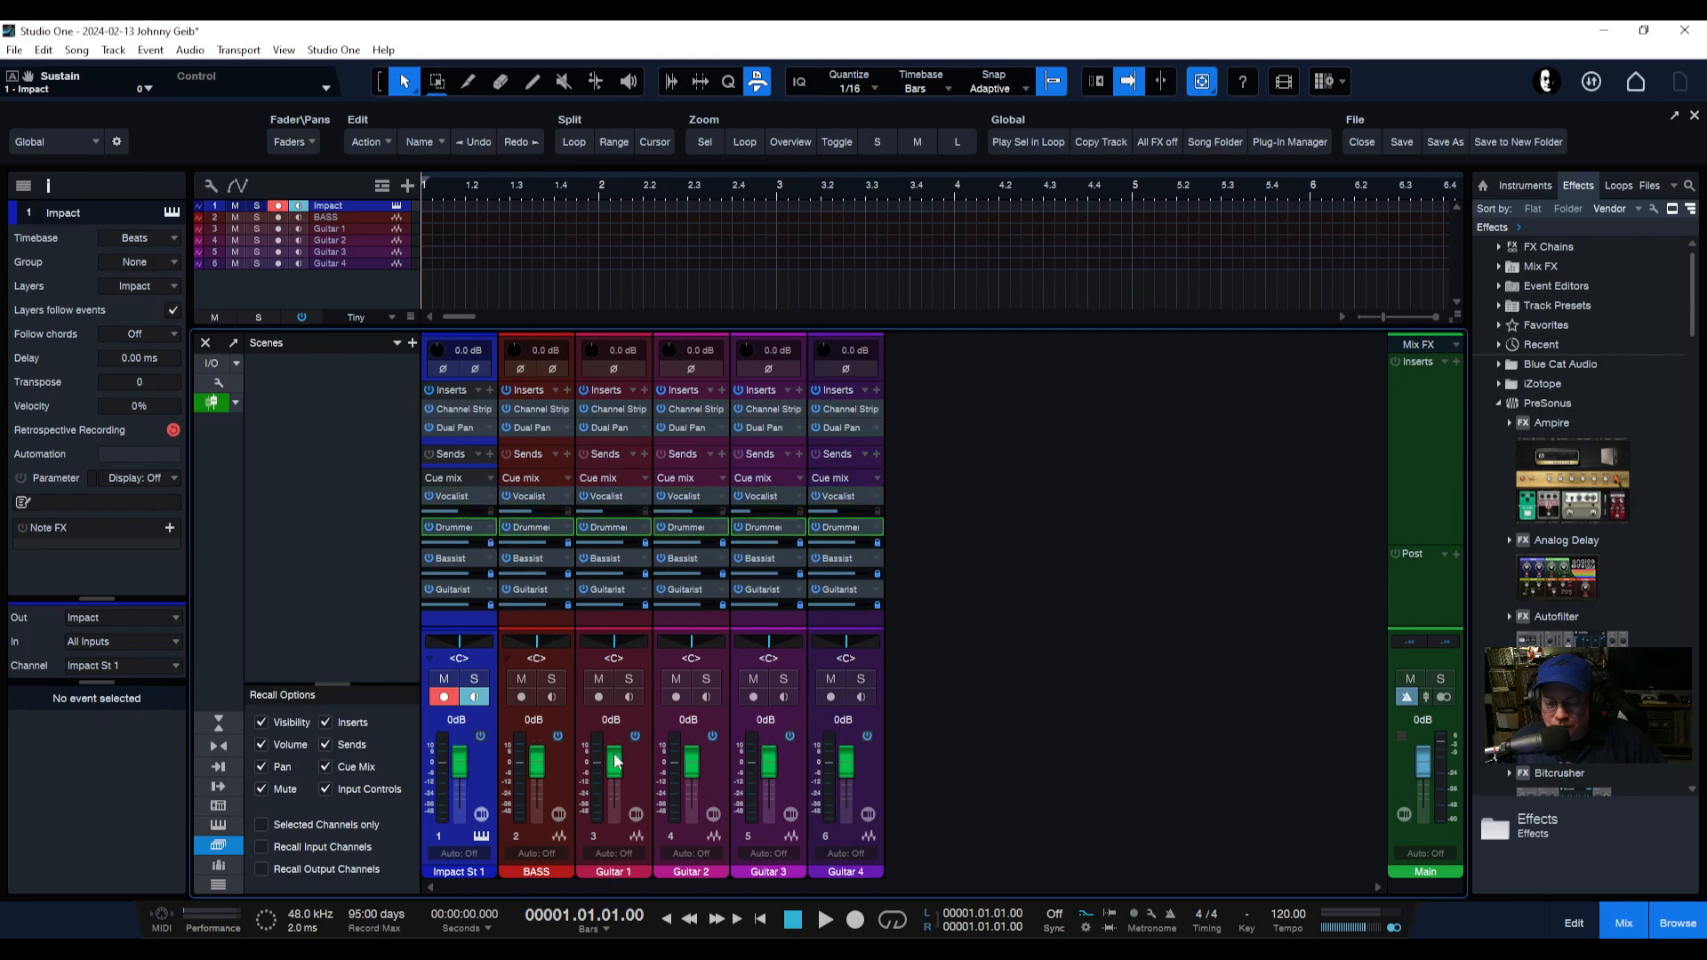
Set the Drummer cue mix send levels by sweeping across the flipped channel faders.
left_click_drag(617, 761, 461, 776)
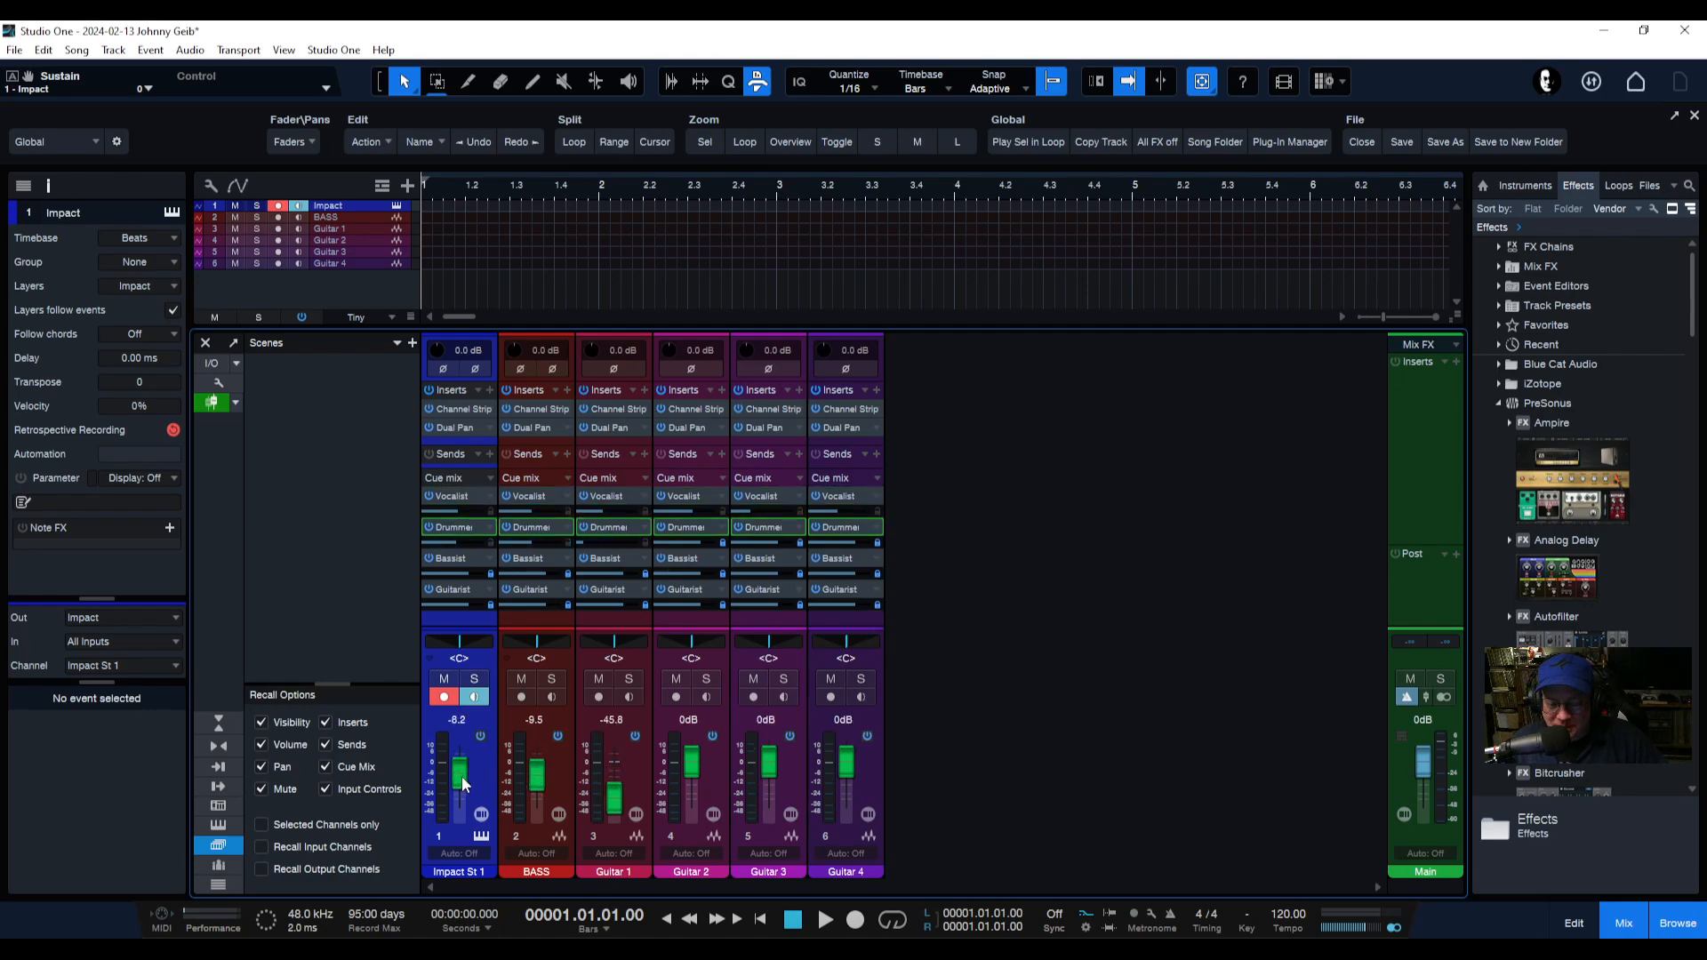
left_click_drag(769, 766, 852, 776)
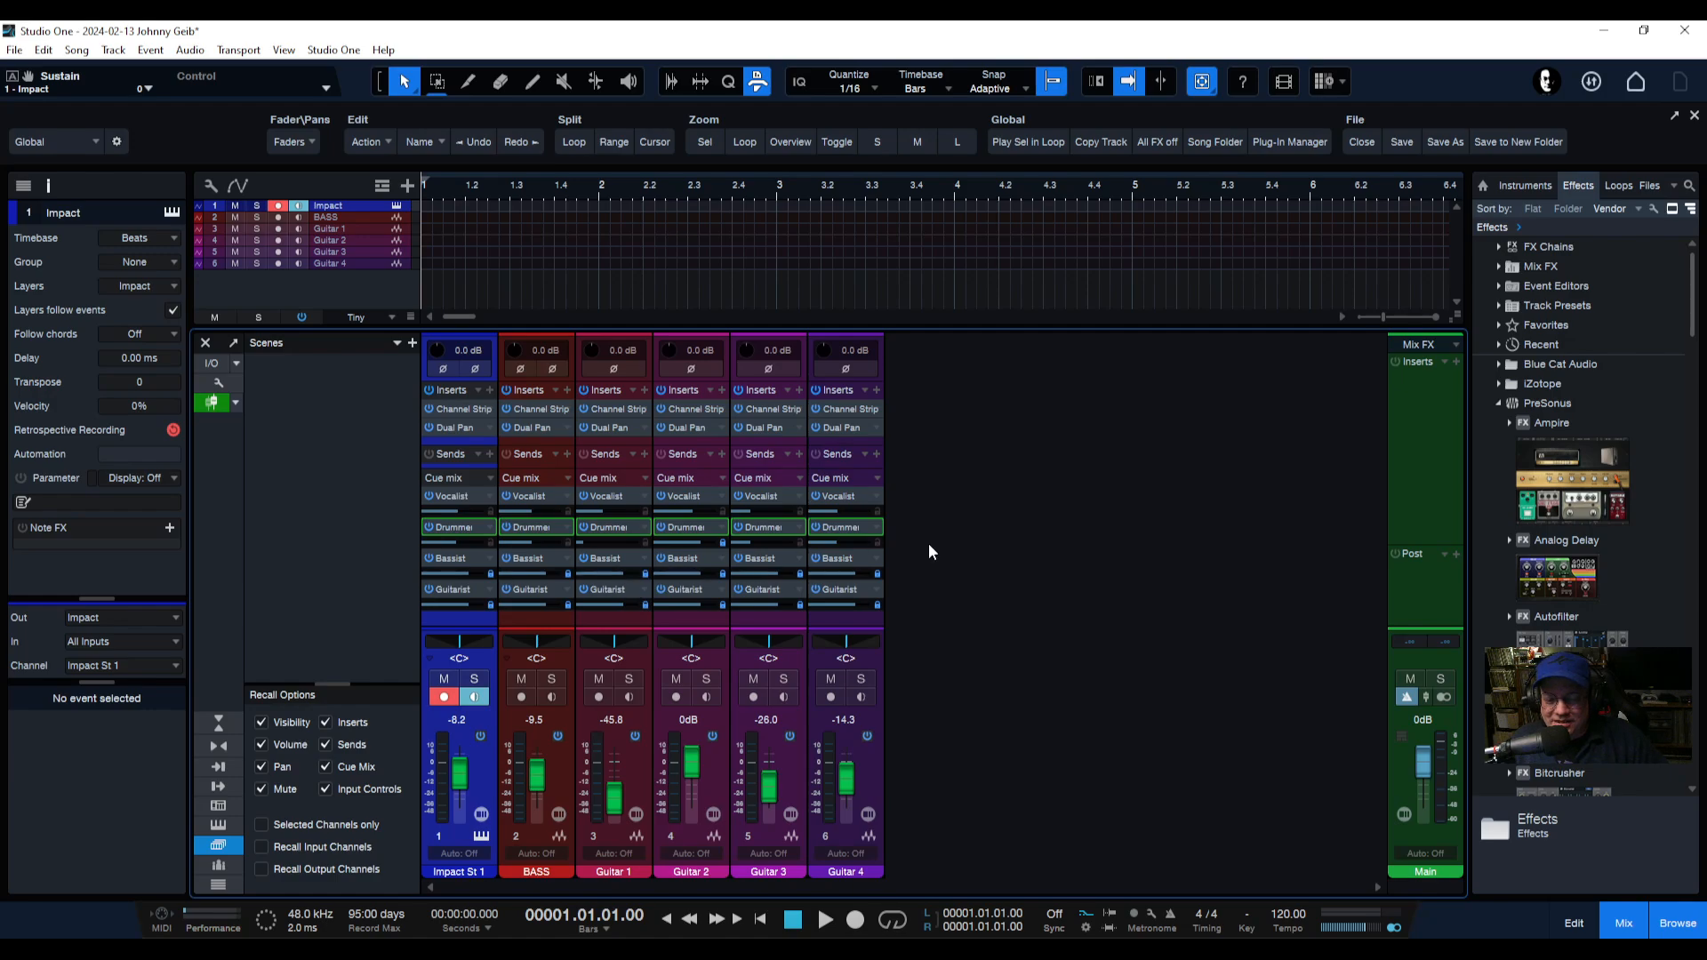
Flip the faders to the Bassist cue mix and sweep across them to set its send levels.
left_click(876, 557)
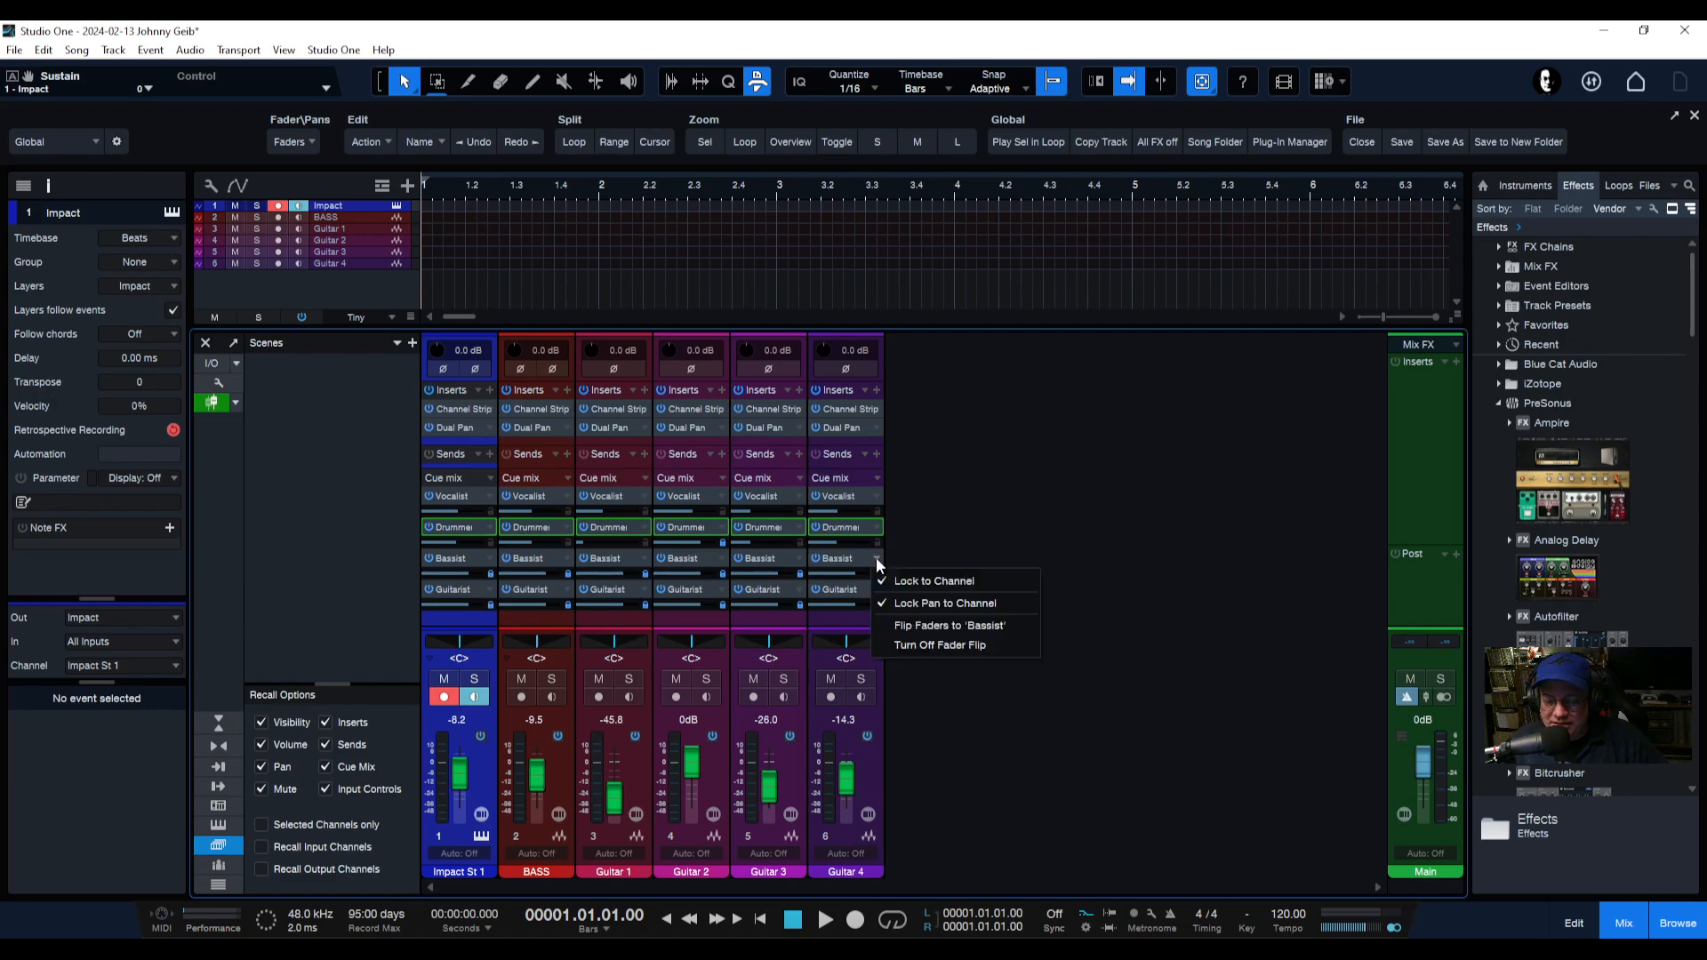
left_click(953, 628)
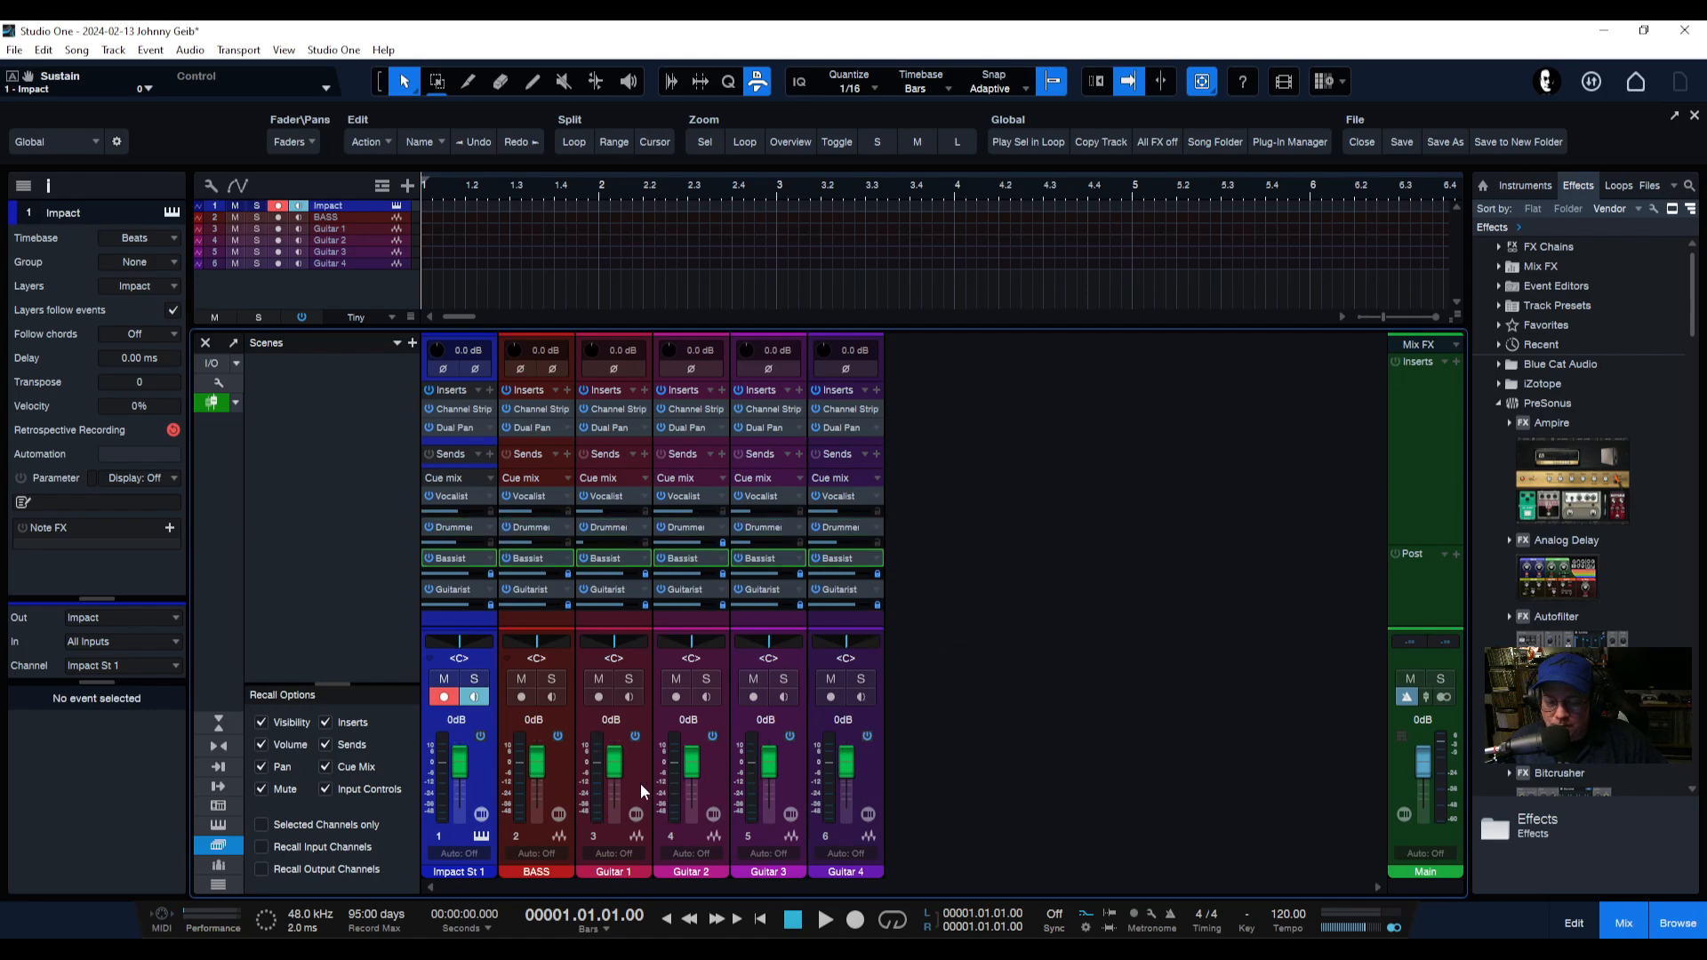
left_click_drag(460, 763, 460, 794)
left_click_drag(614, 762, 841, 793)
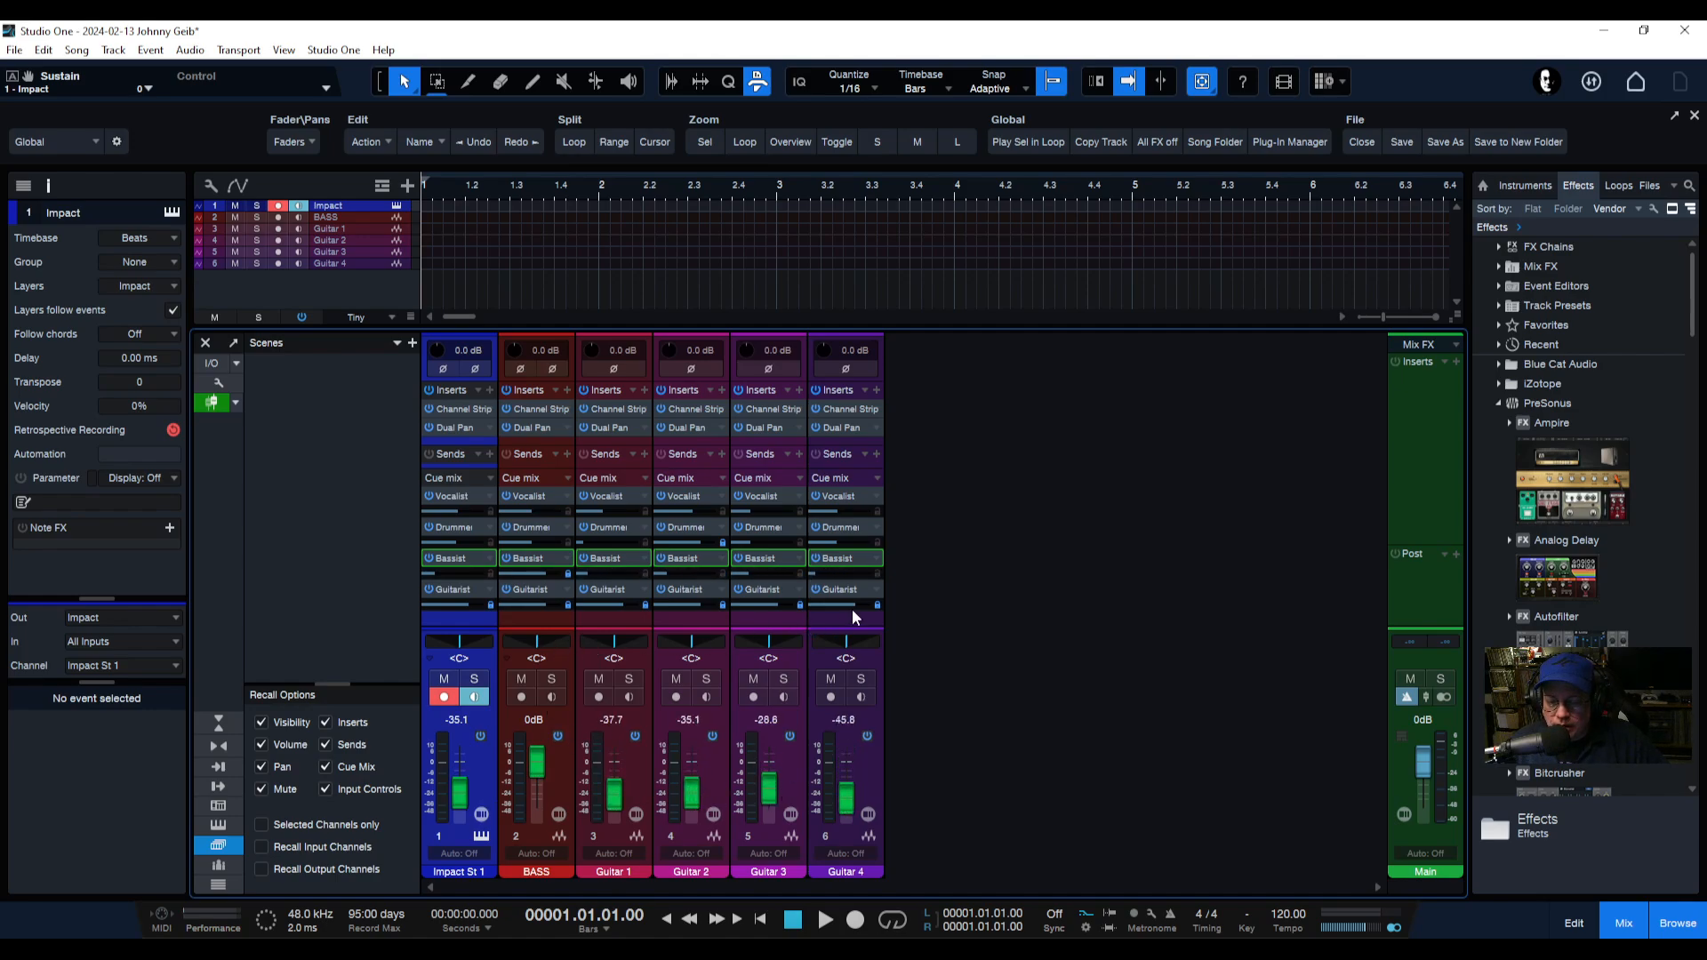
Flip the faders to the Guitarist cue mix and sweep across them to set its send levels.
left_click(874, 589)
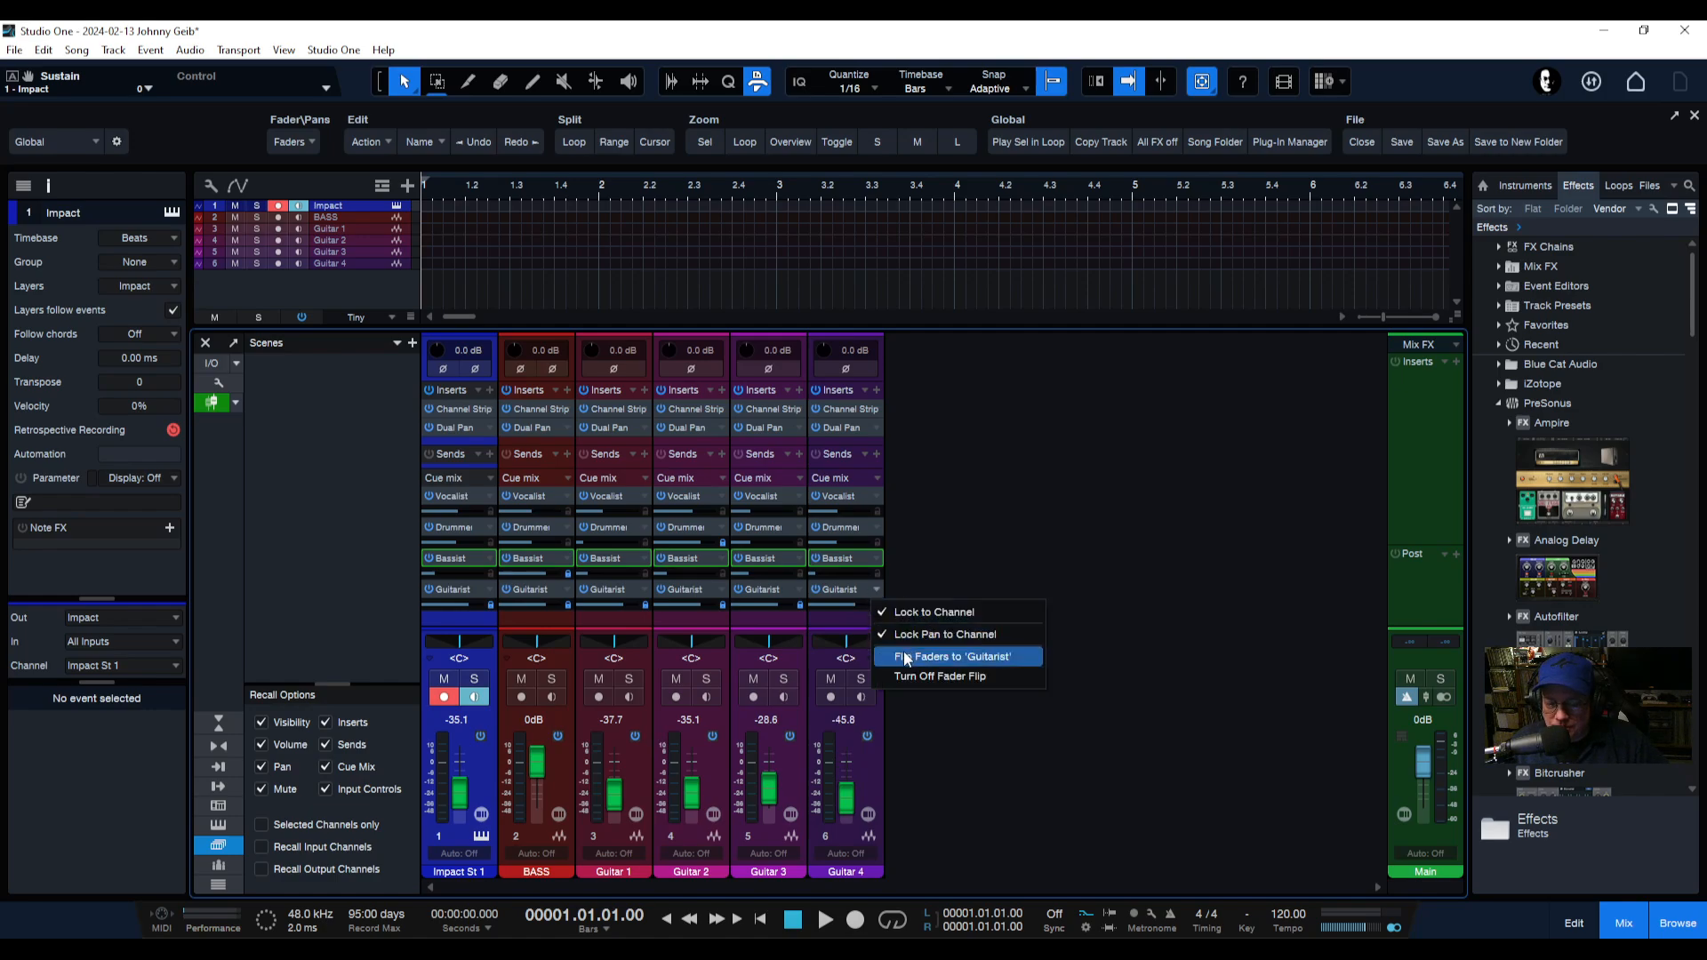
left_click(963, 656)
left_click_drag(471, 770, 847, 745)
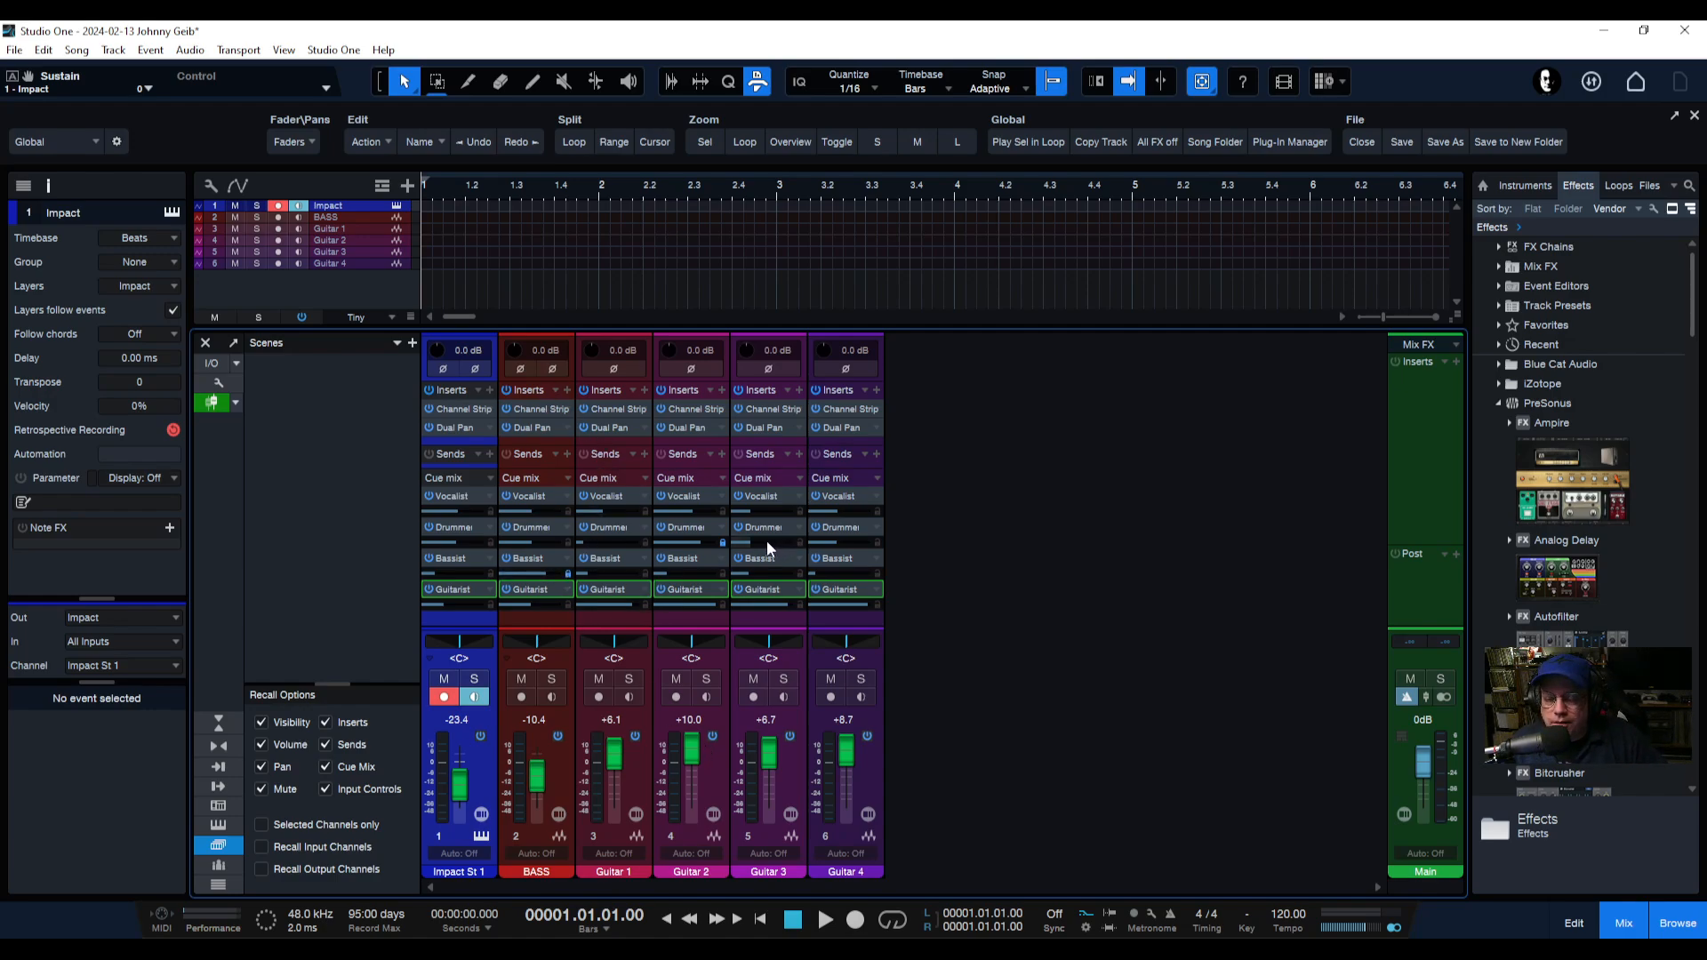
Flip the faders back to the Vocalist cue mix.
mouse_move(767, 540)
left_click(875, 496)
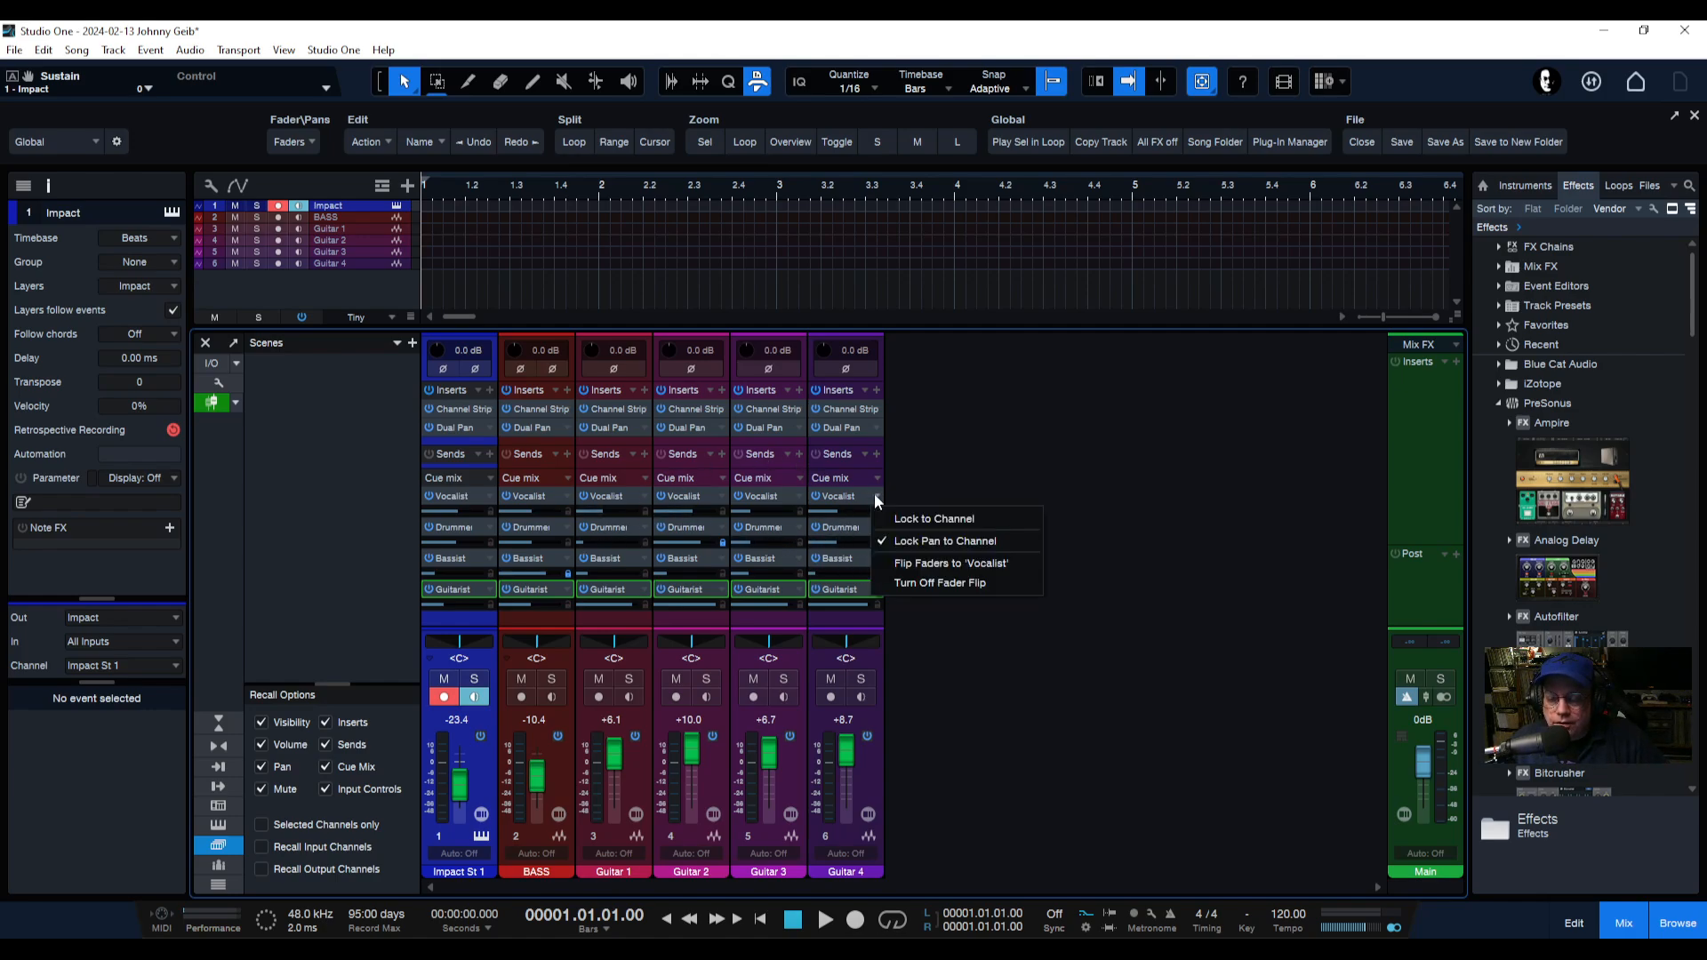
left_click(923, 573)
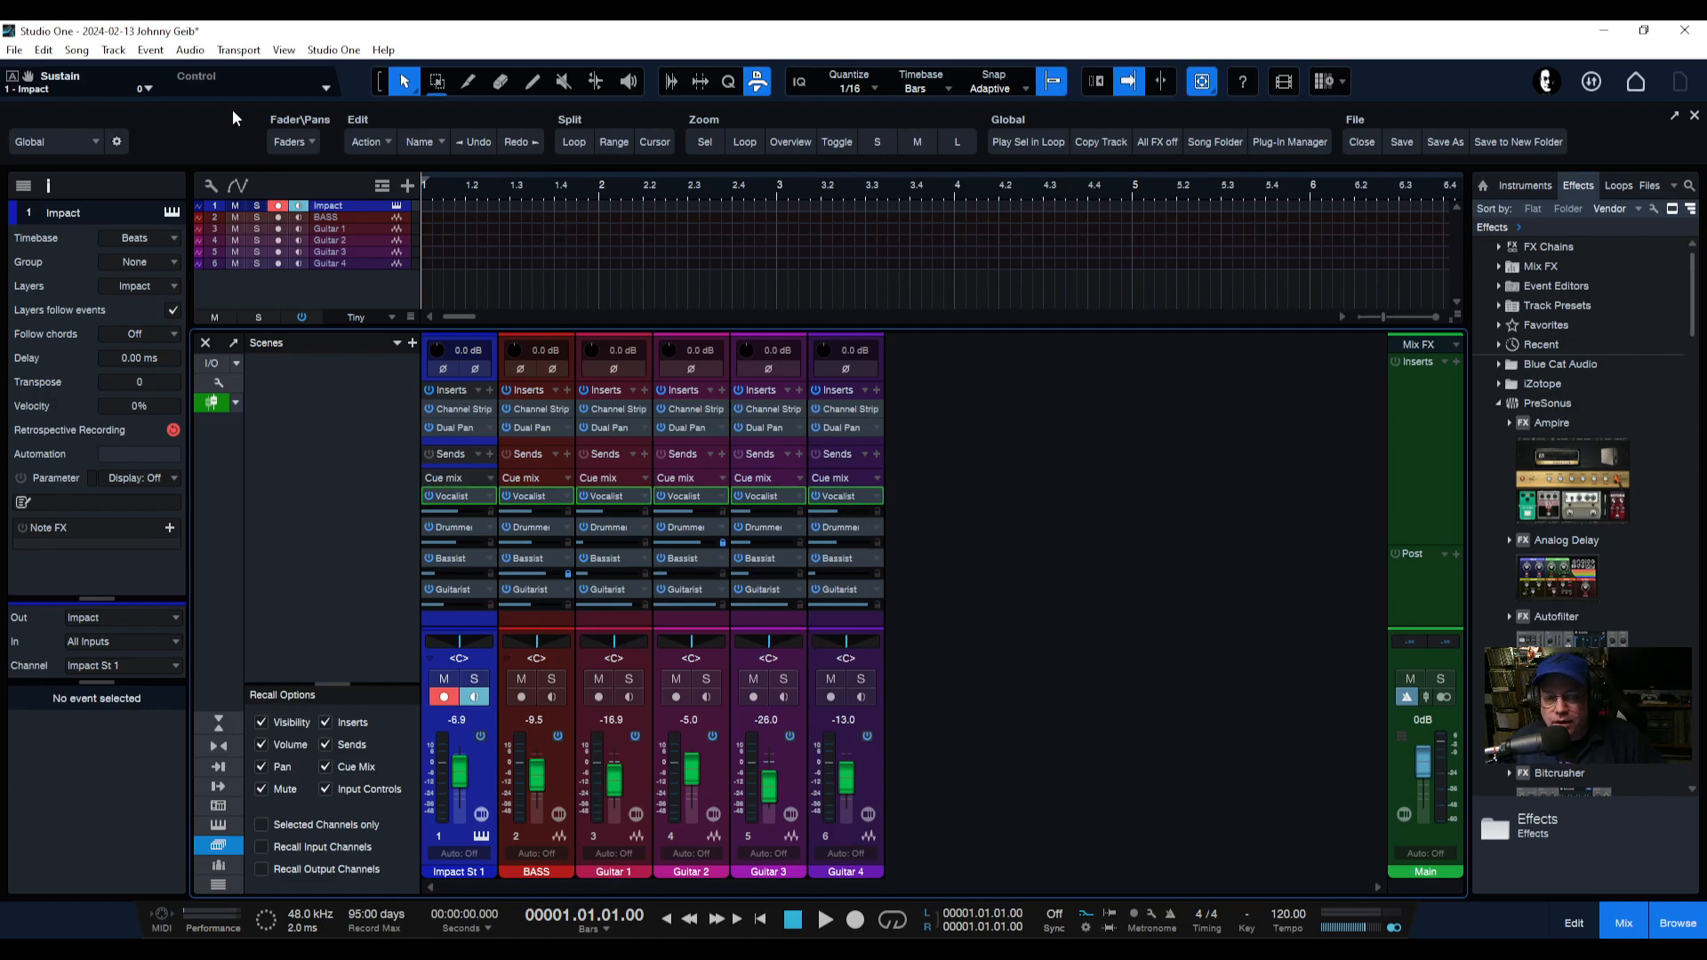
Review the cue mix outputs in Song Setup's Audio I/O Setup, selecting the Vocalist, Drummer, Bassist and Guitarist outputs.
left_click(331, 51)
left_click(342, 266)
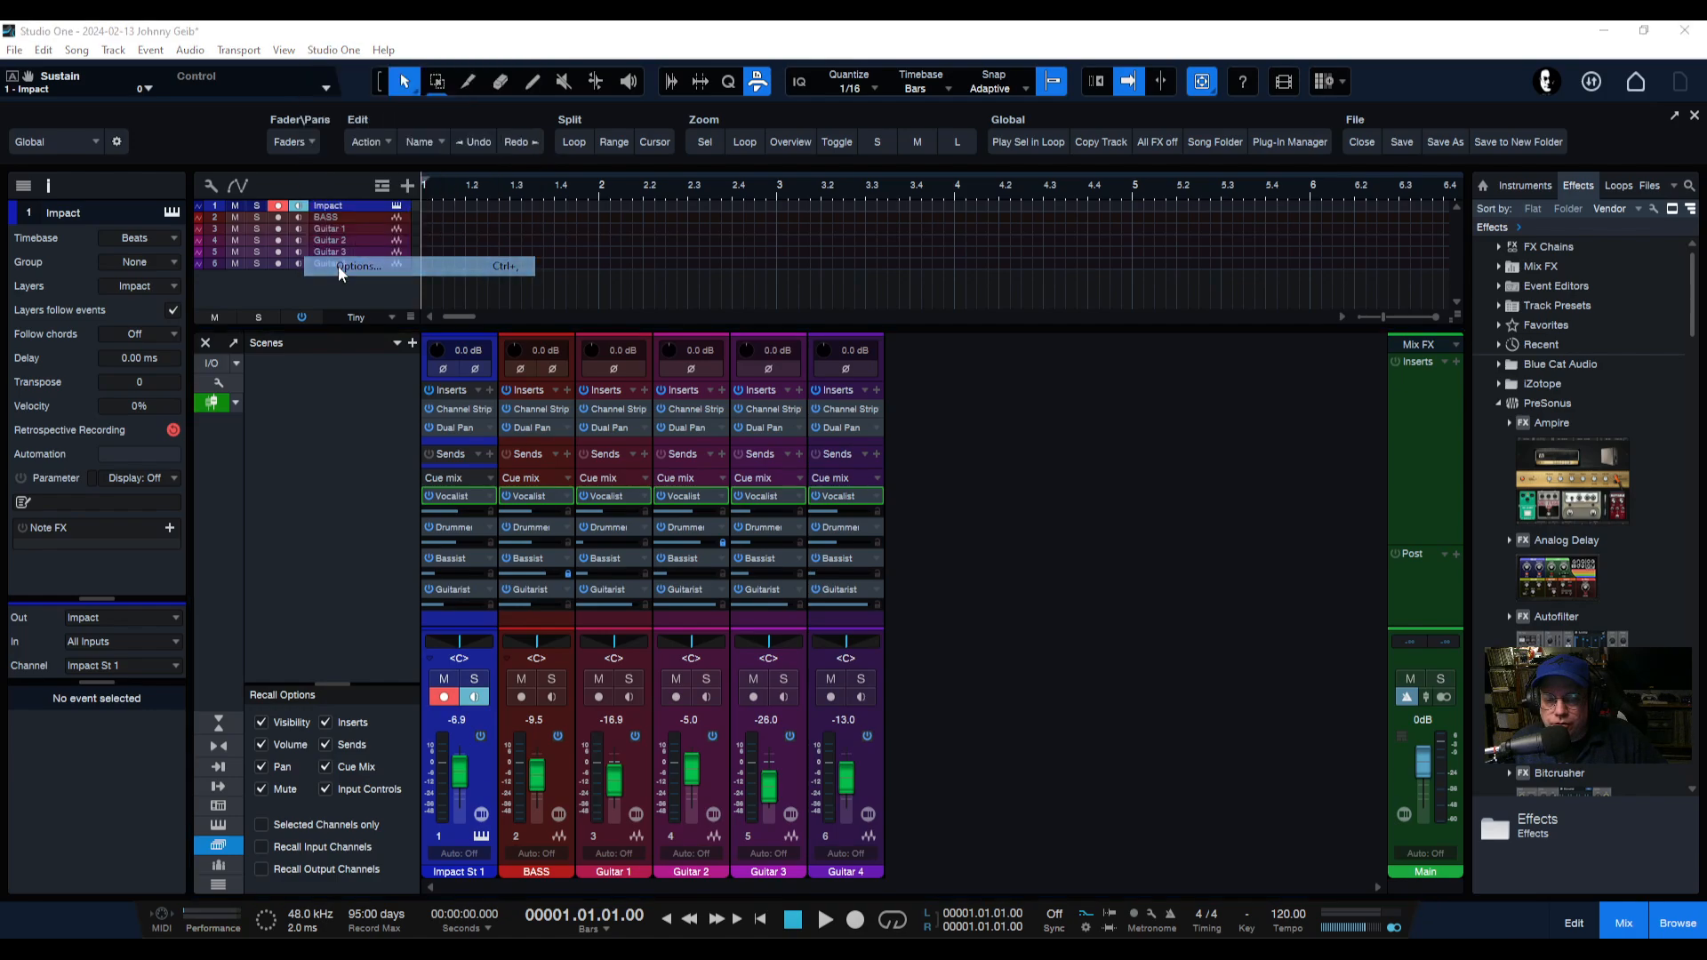
left_click(537, 758)
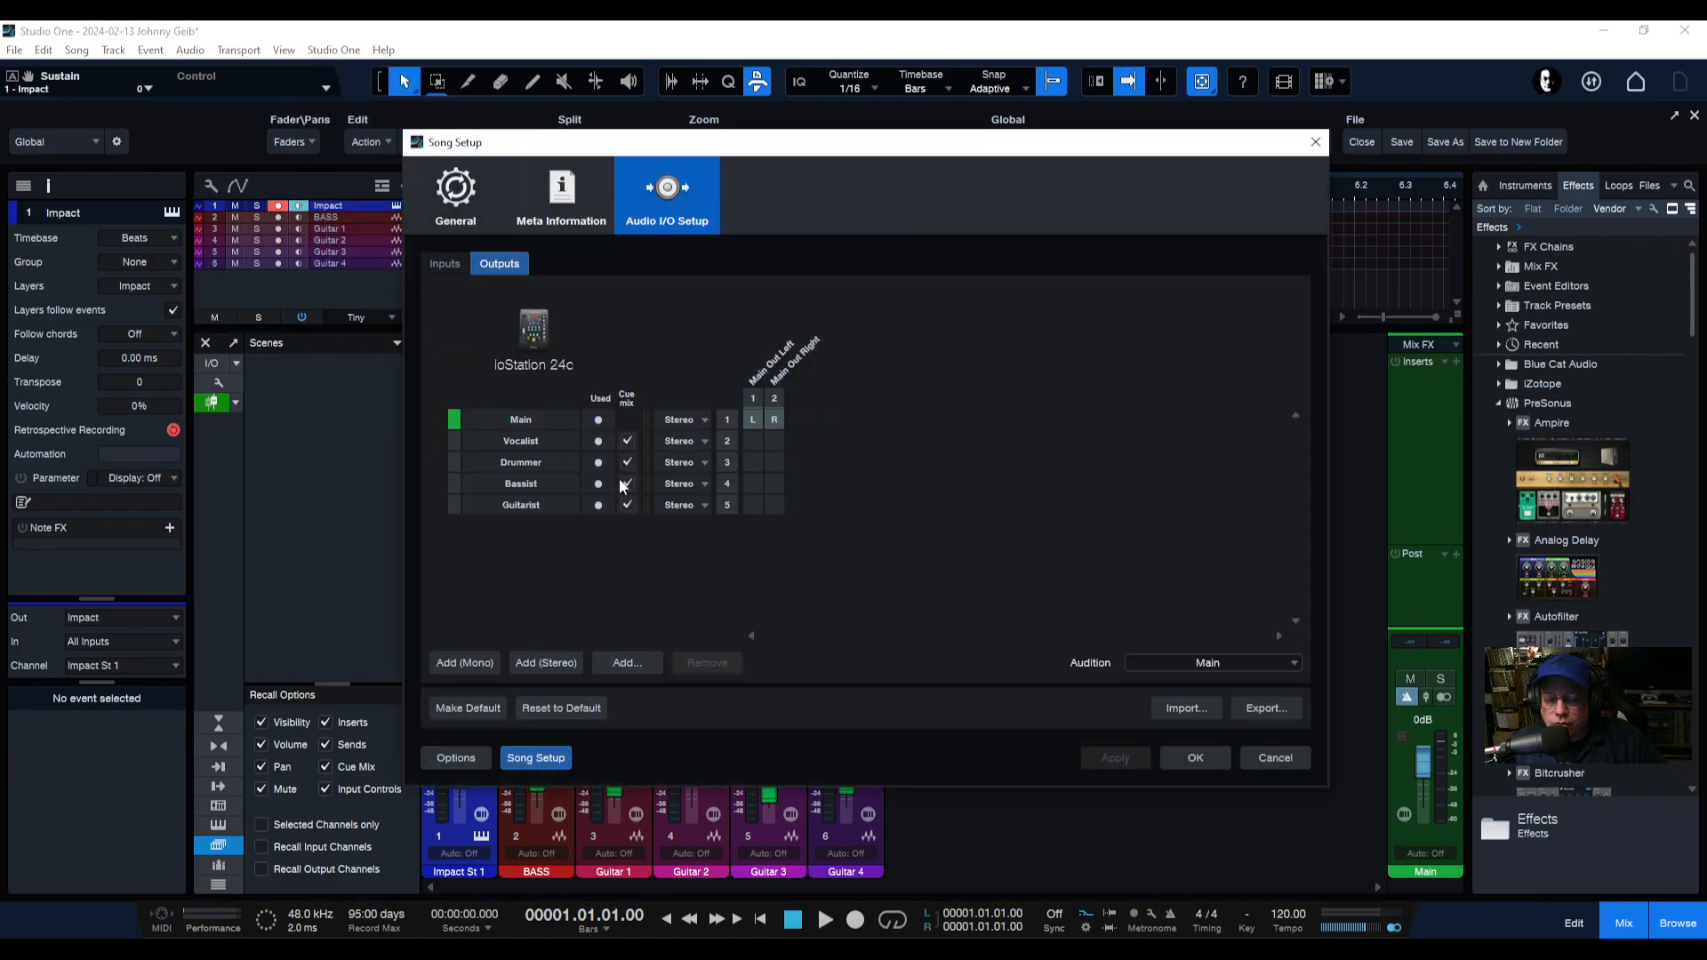
left_click(1316, 142)
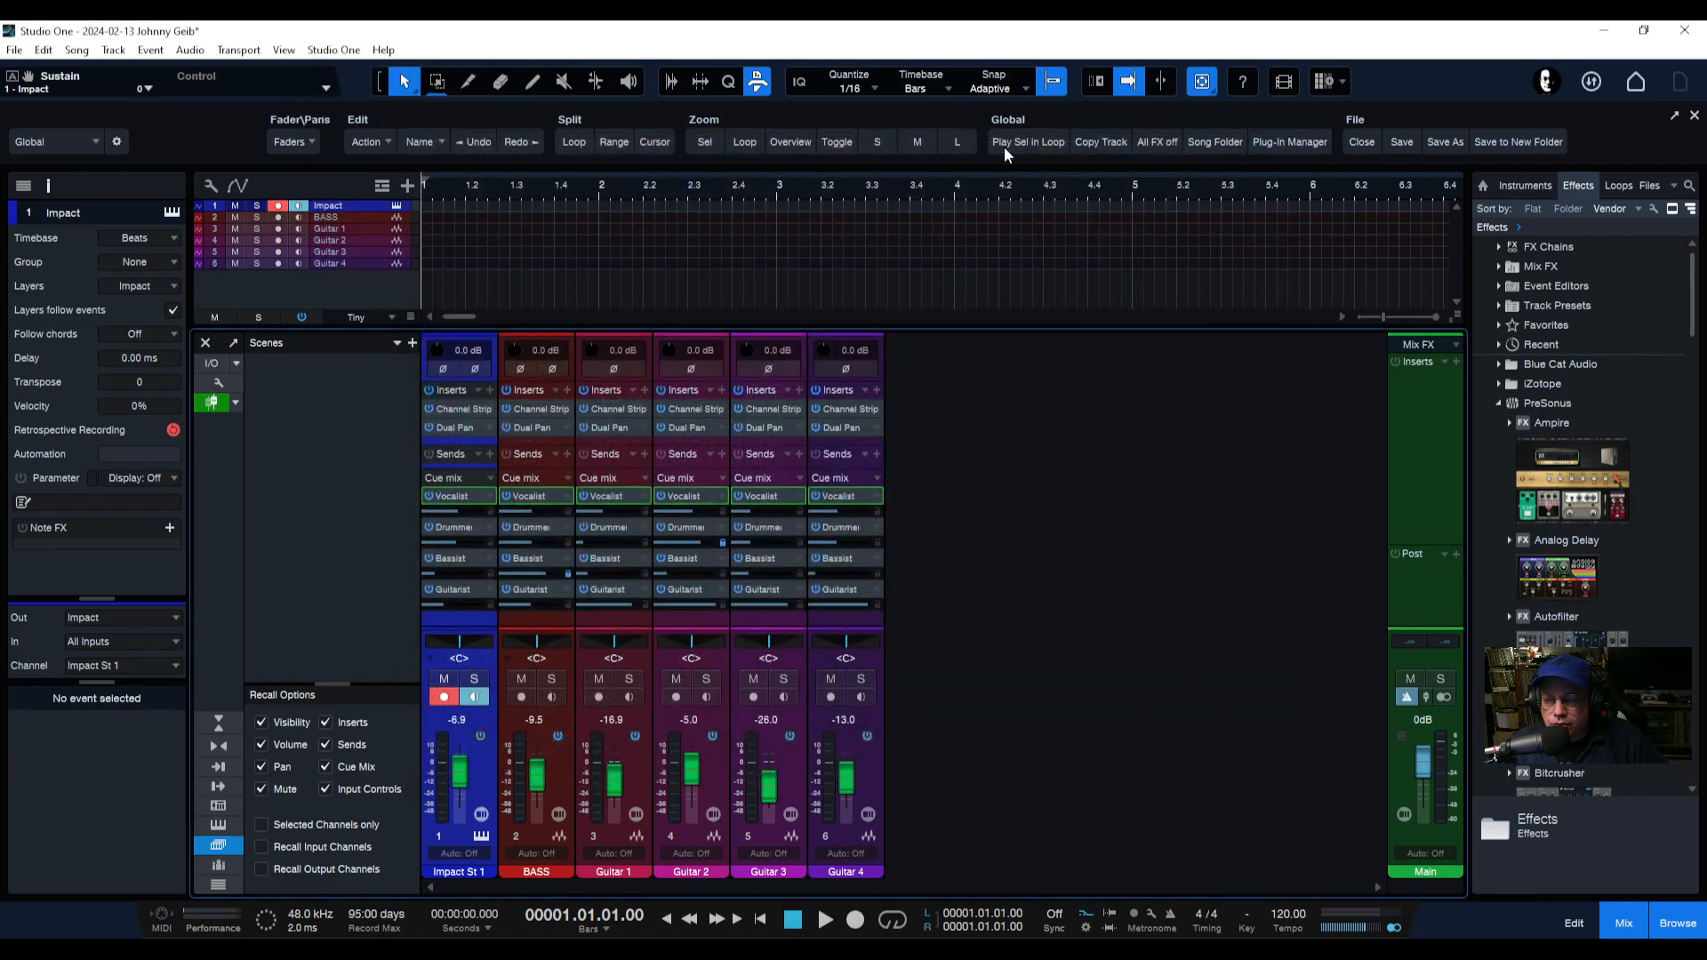
left_click(75, 50)
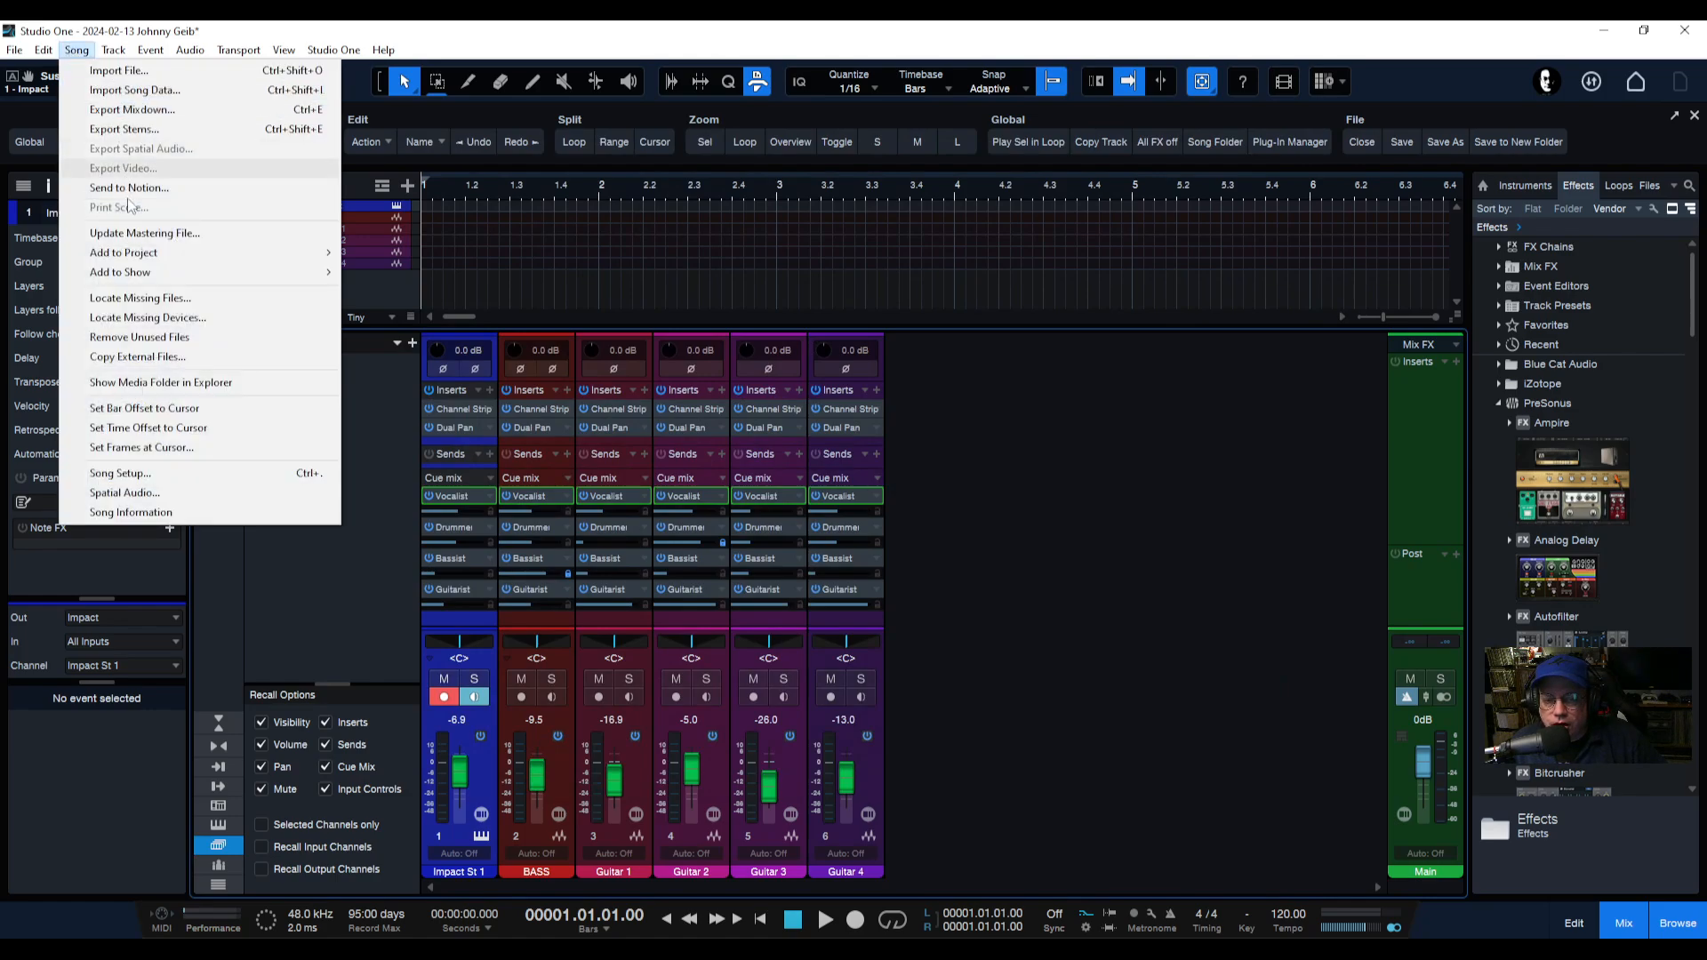
left_click(105, 474)
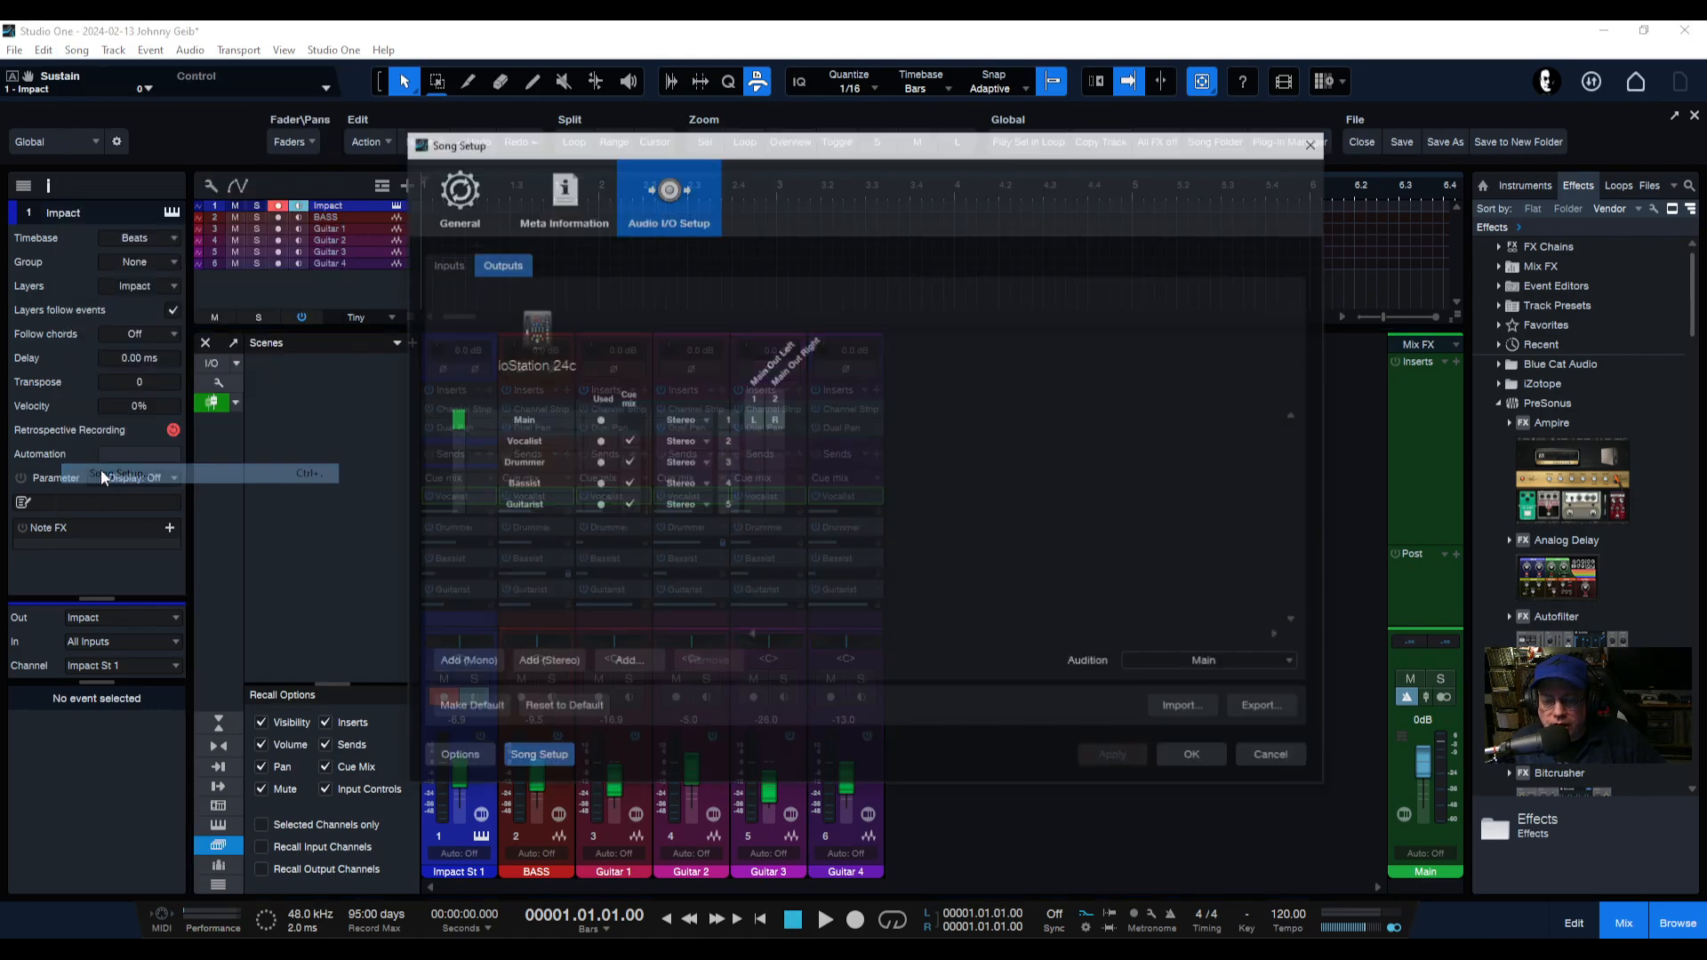
left_click_drag(834, 155, 764, 160)
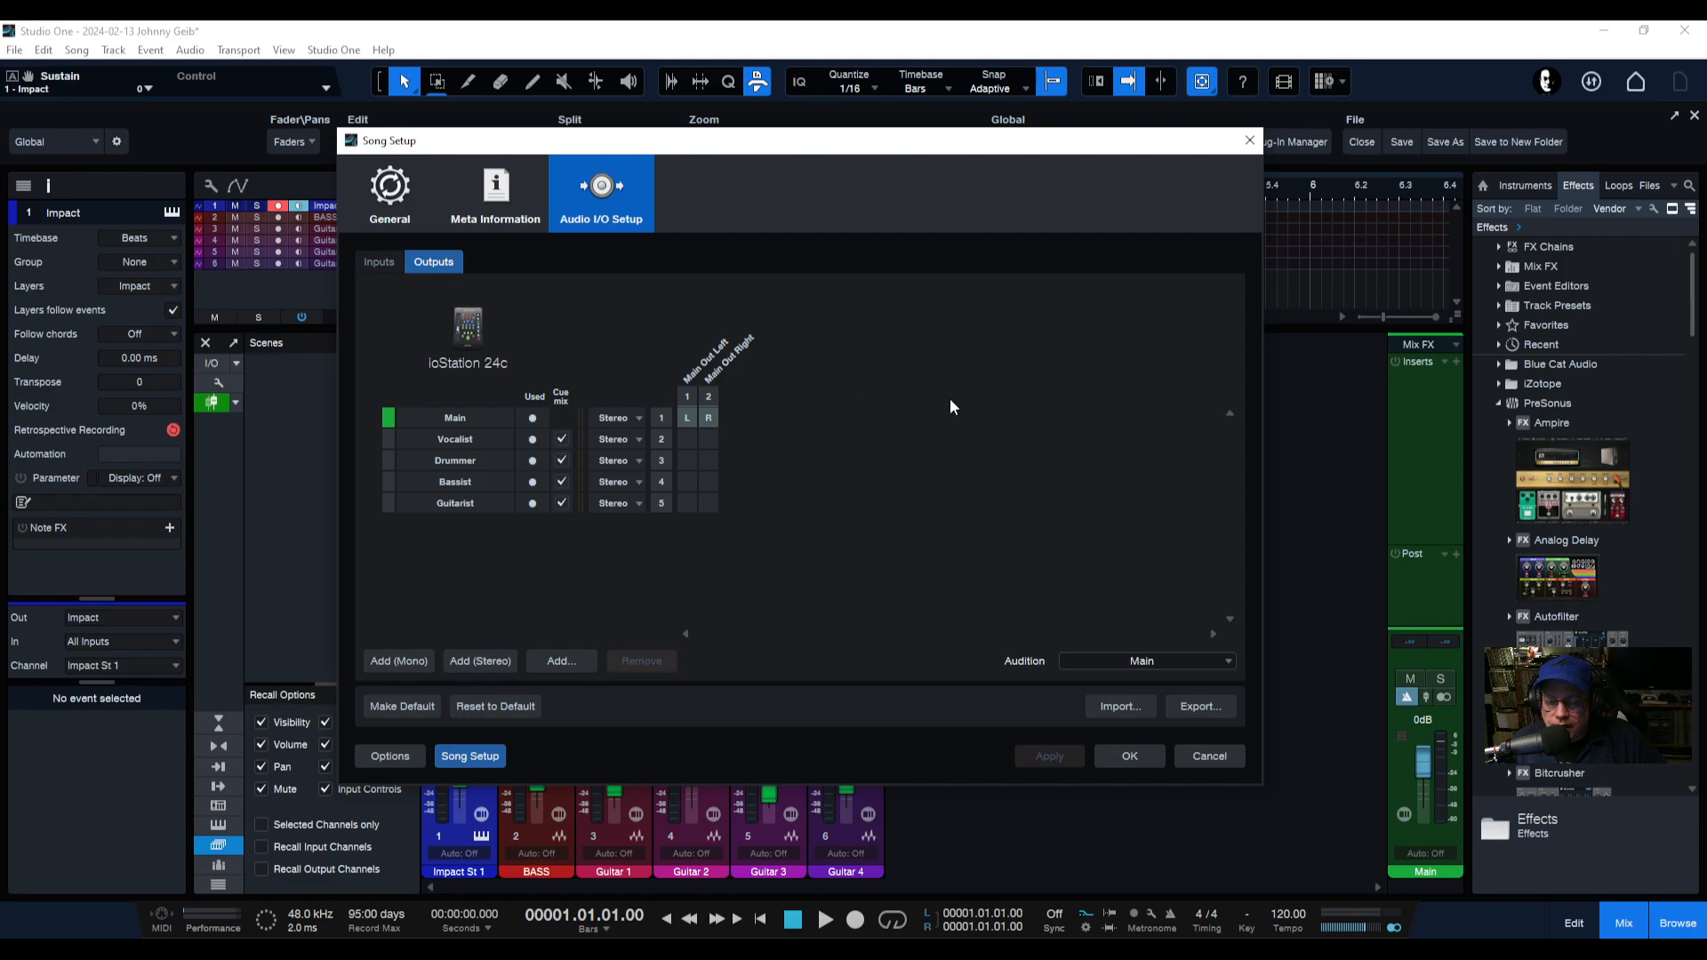
left_click(476, 439)
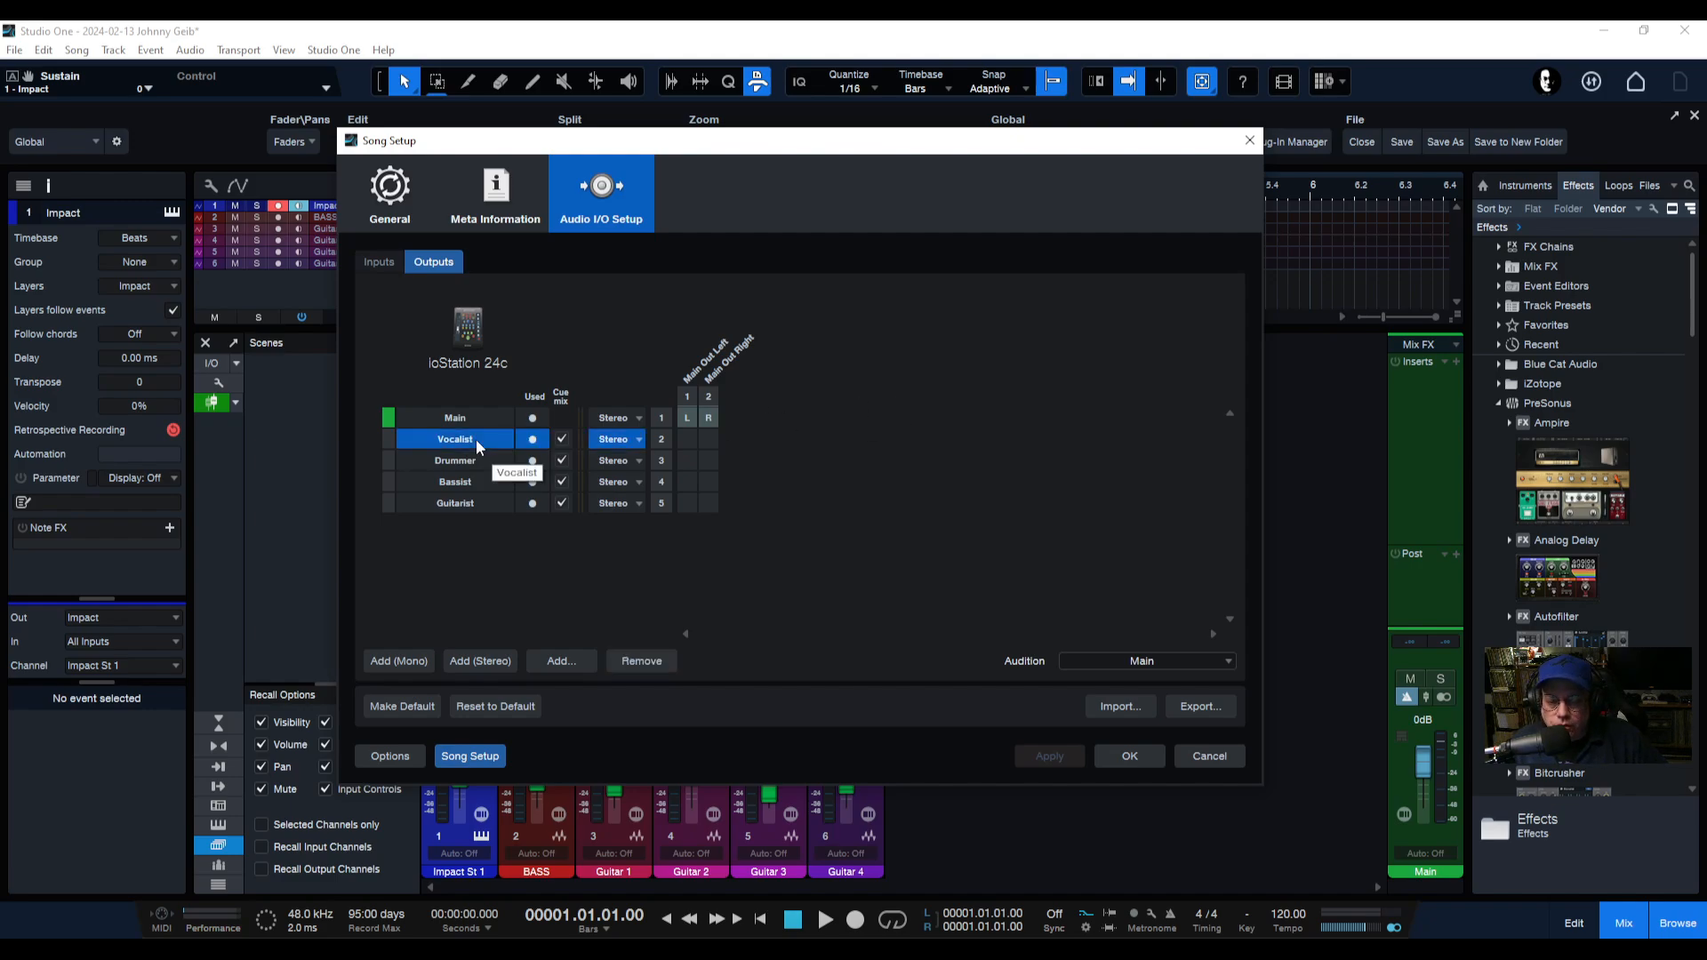
left_click(508, 461)
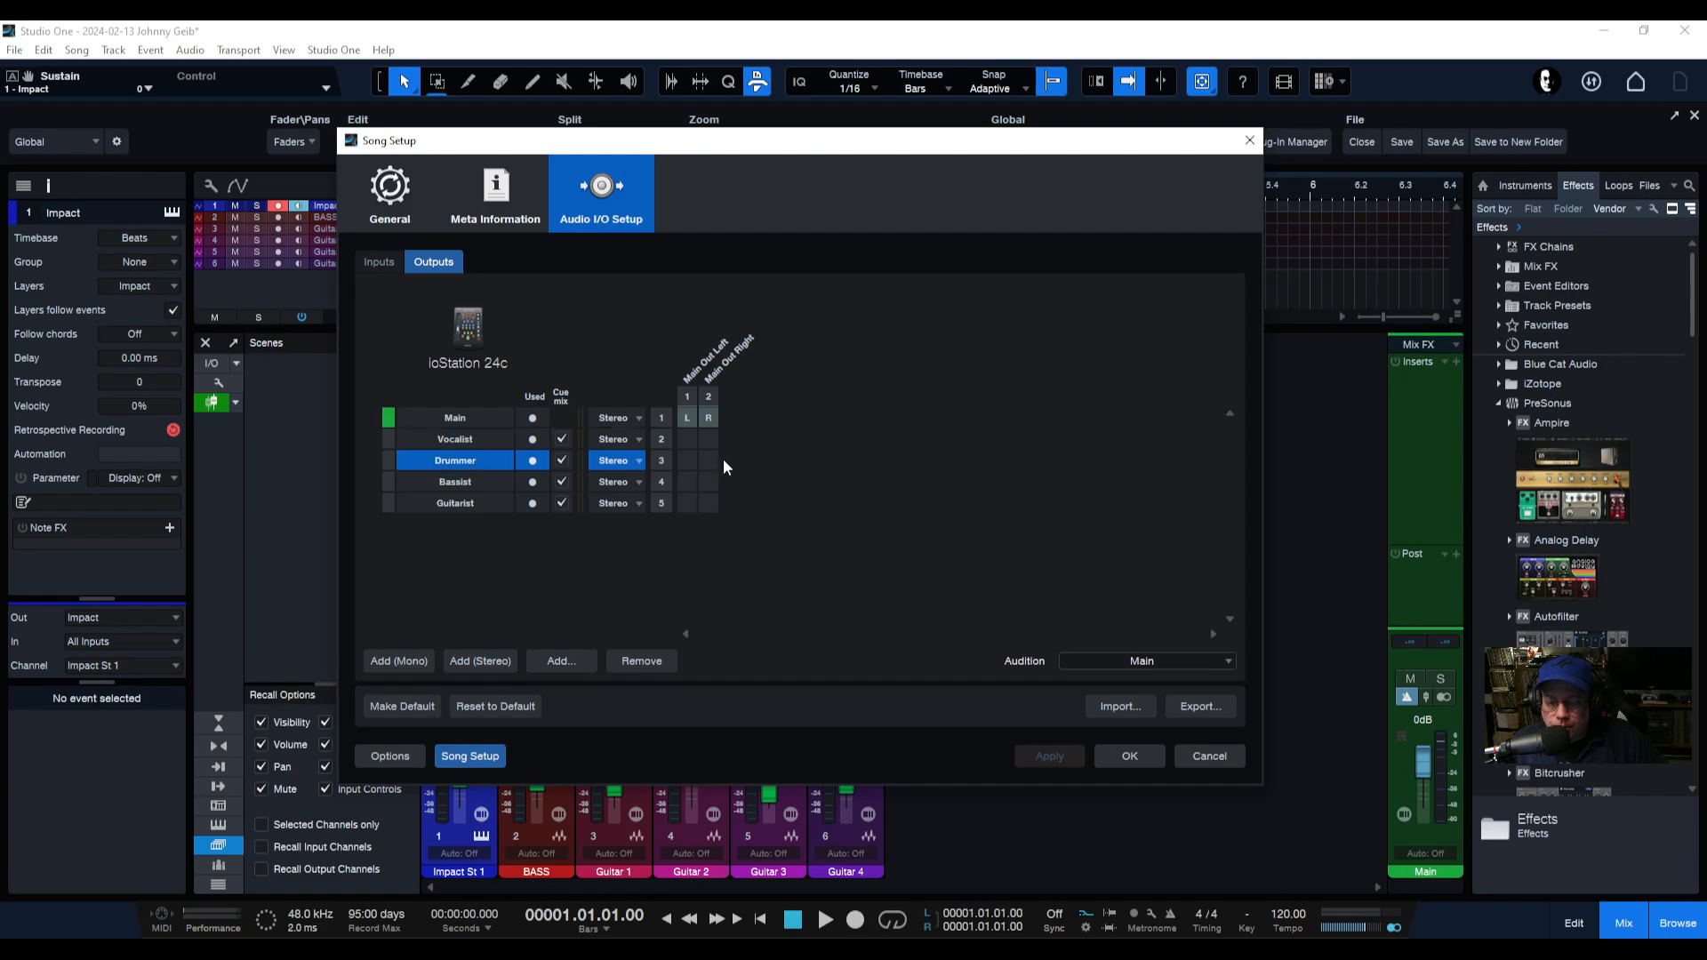
left_click(494, 485)
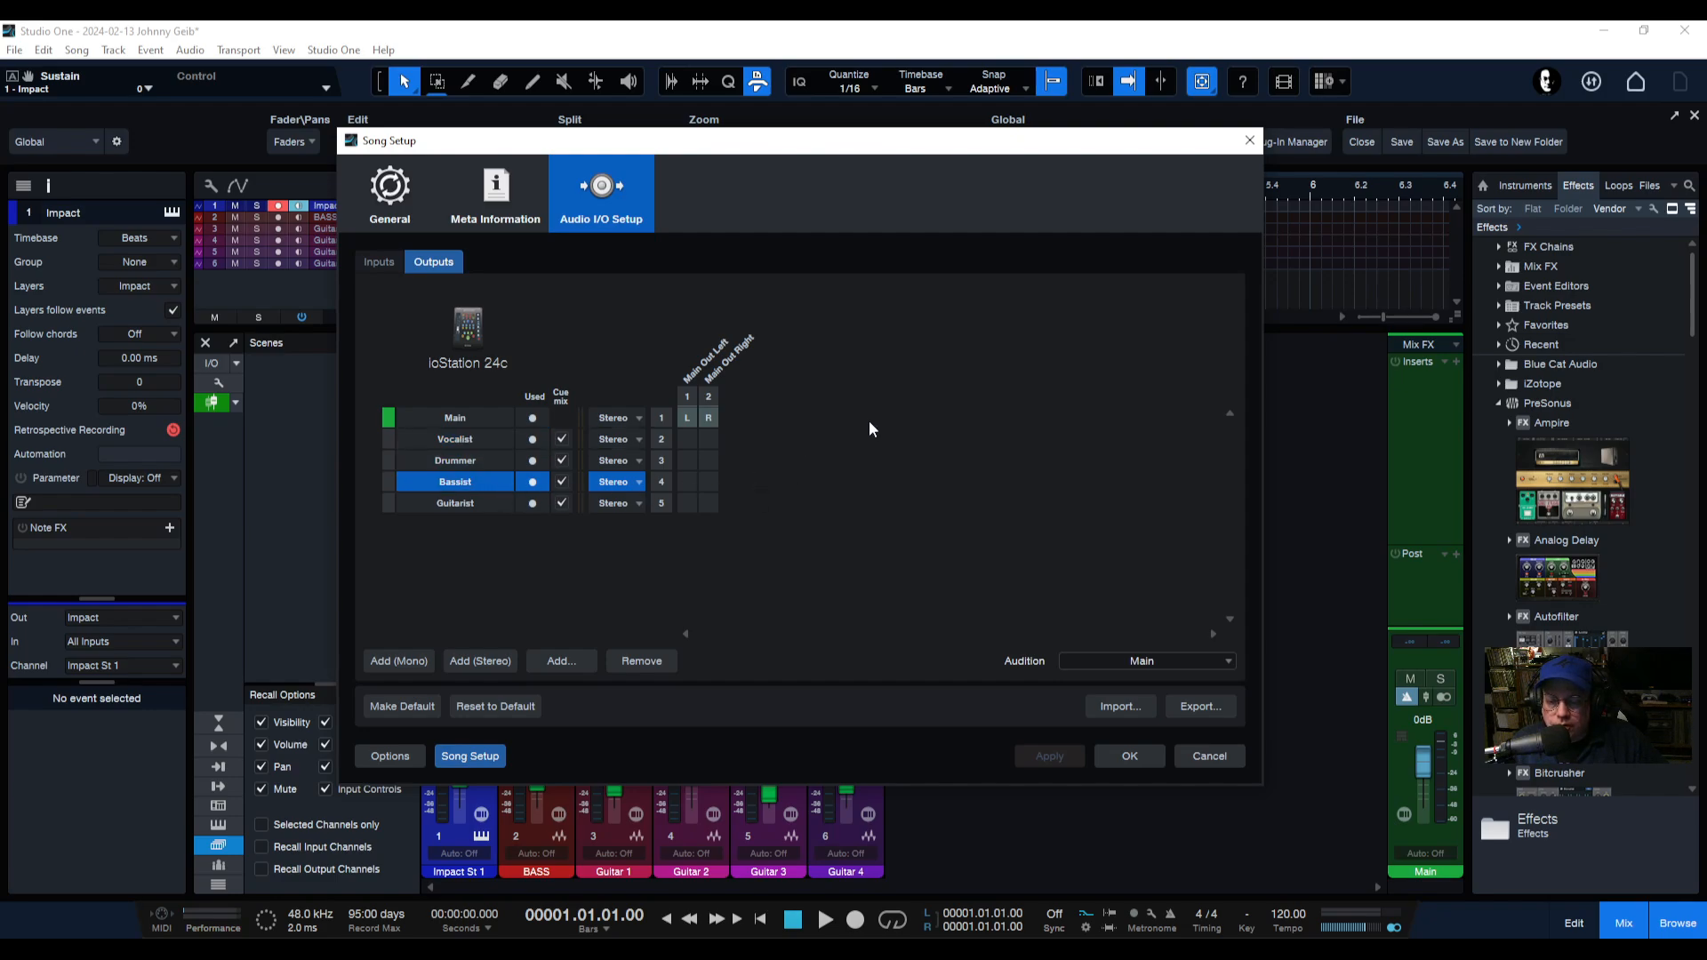
left_click(520, 504)
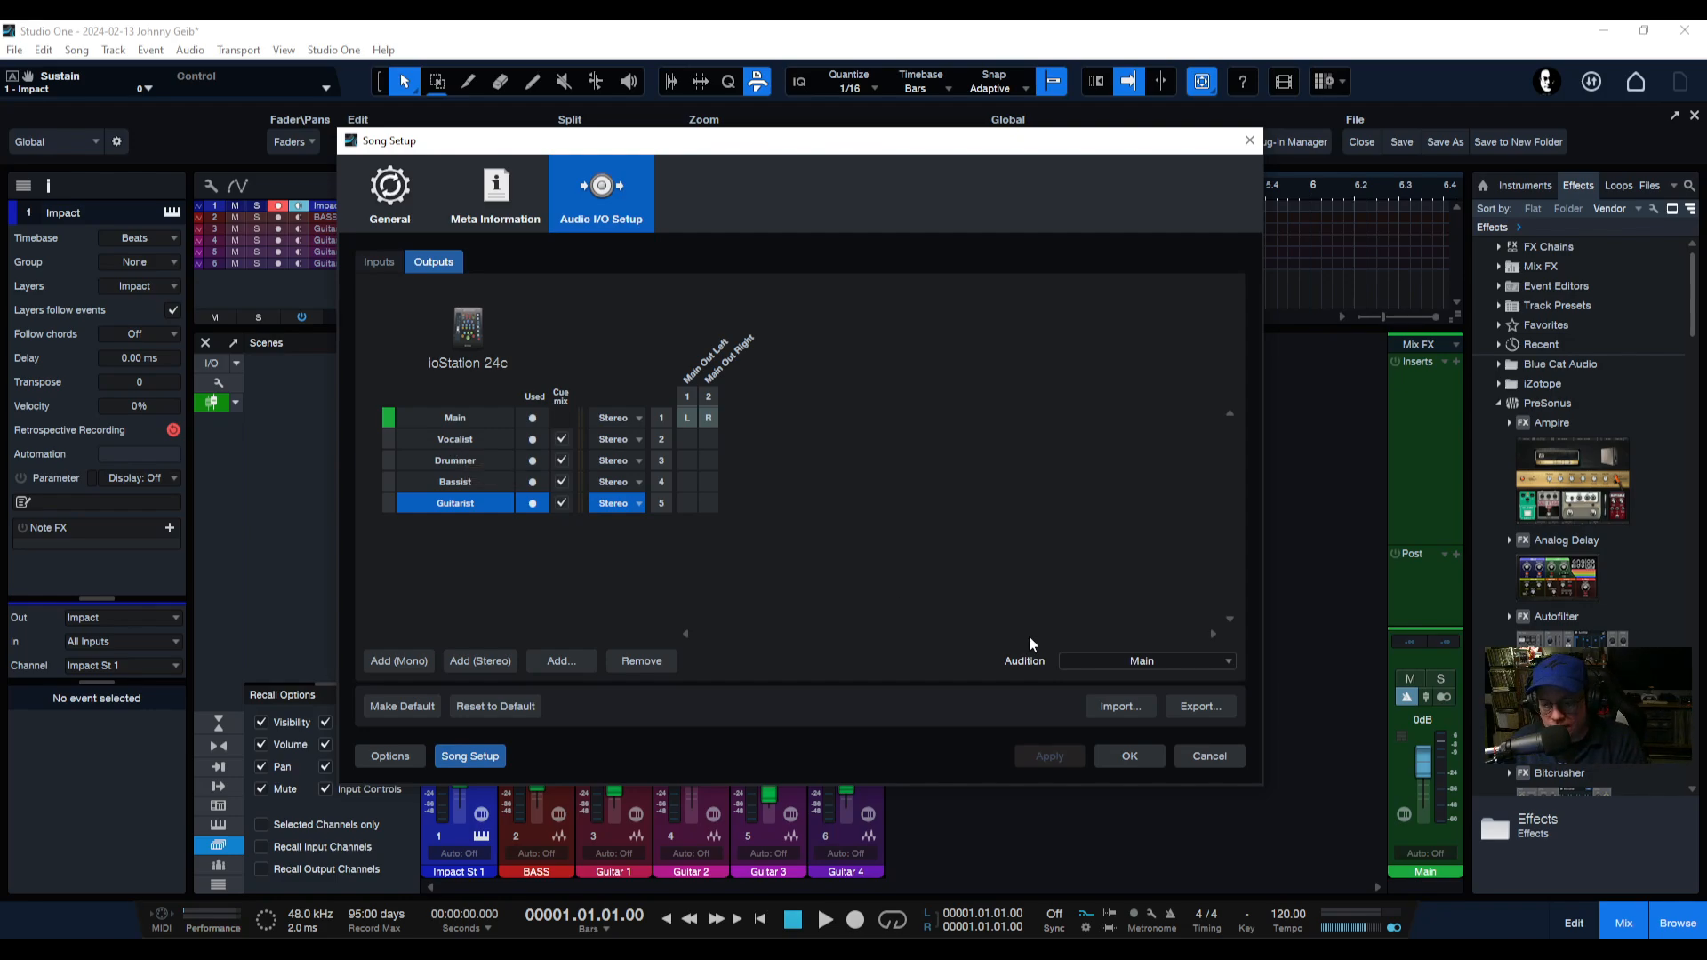
left_click(1129, 756)
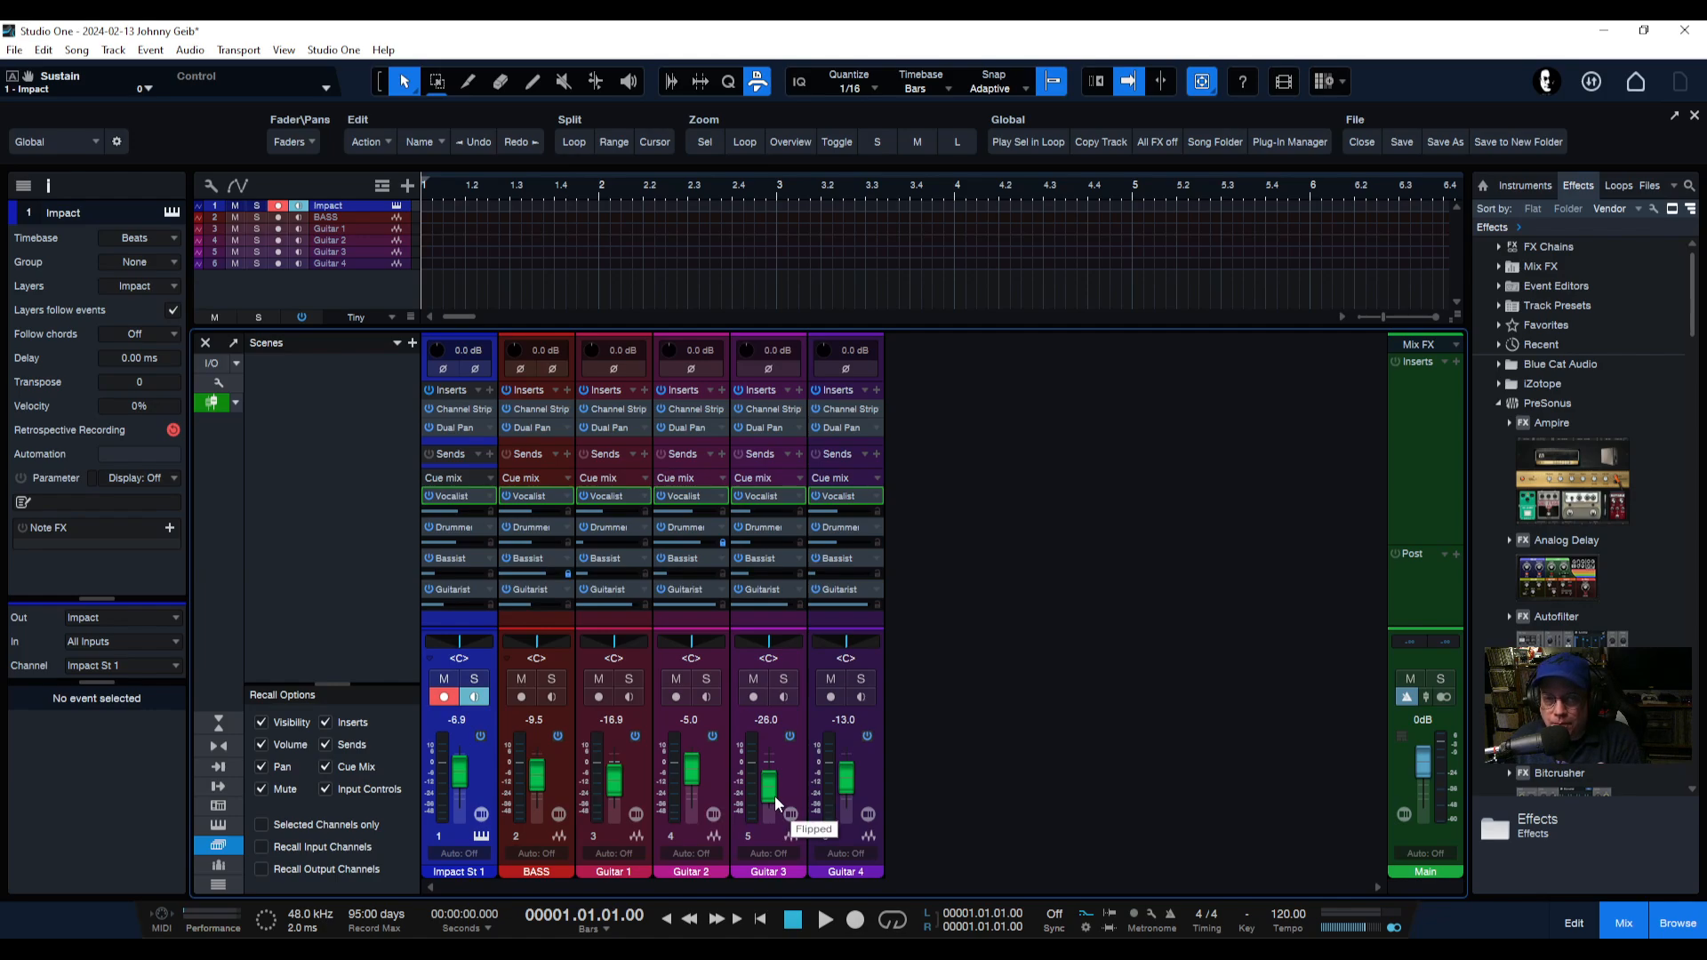
Turn off fader flip so the faders control channel volume again.
left_click(877, 498)
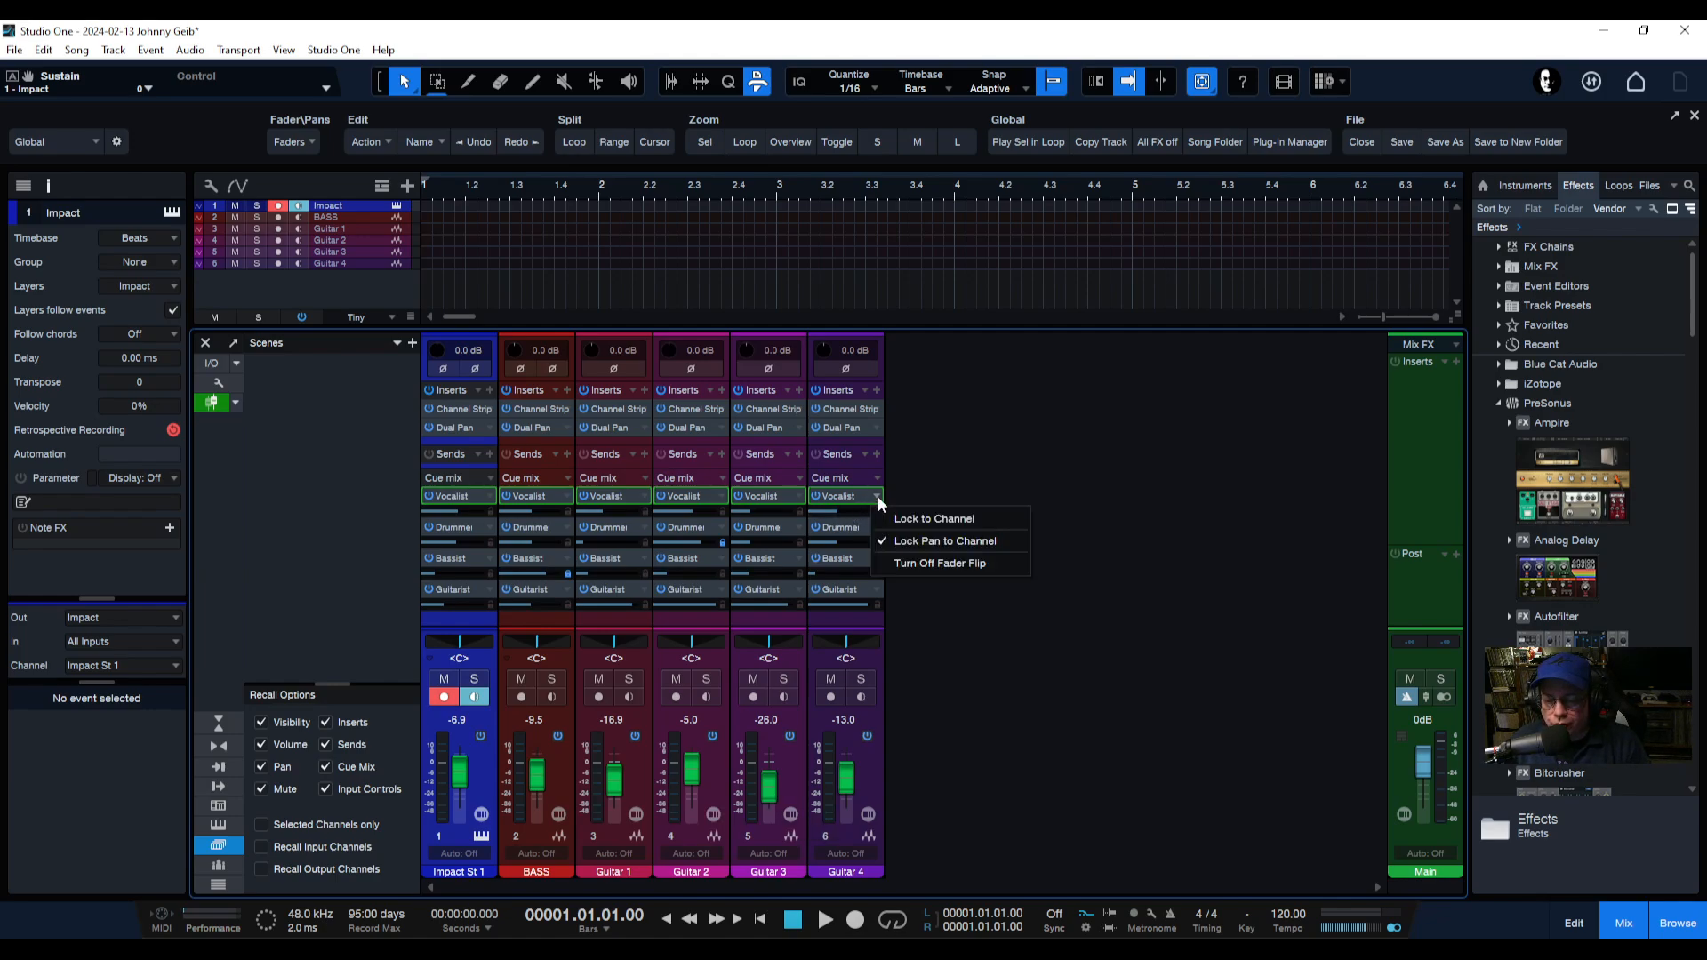
left_click(911, 564)
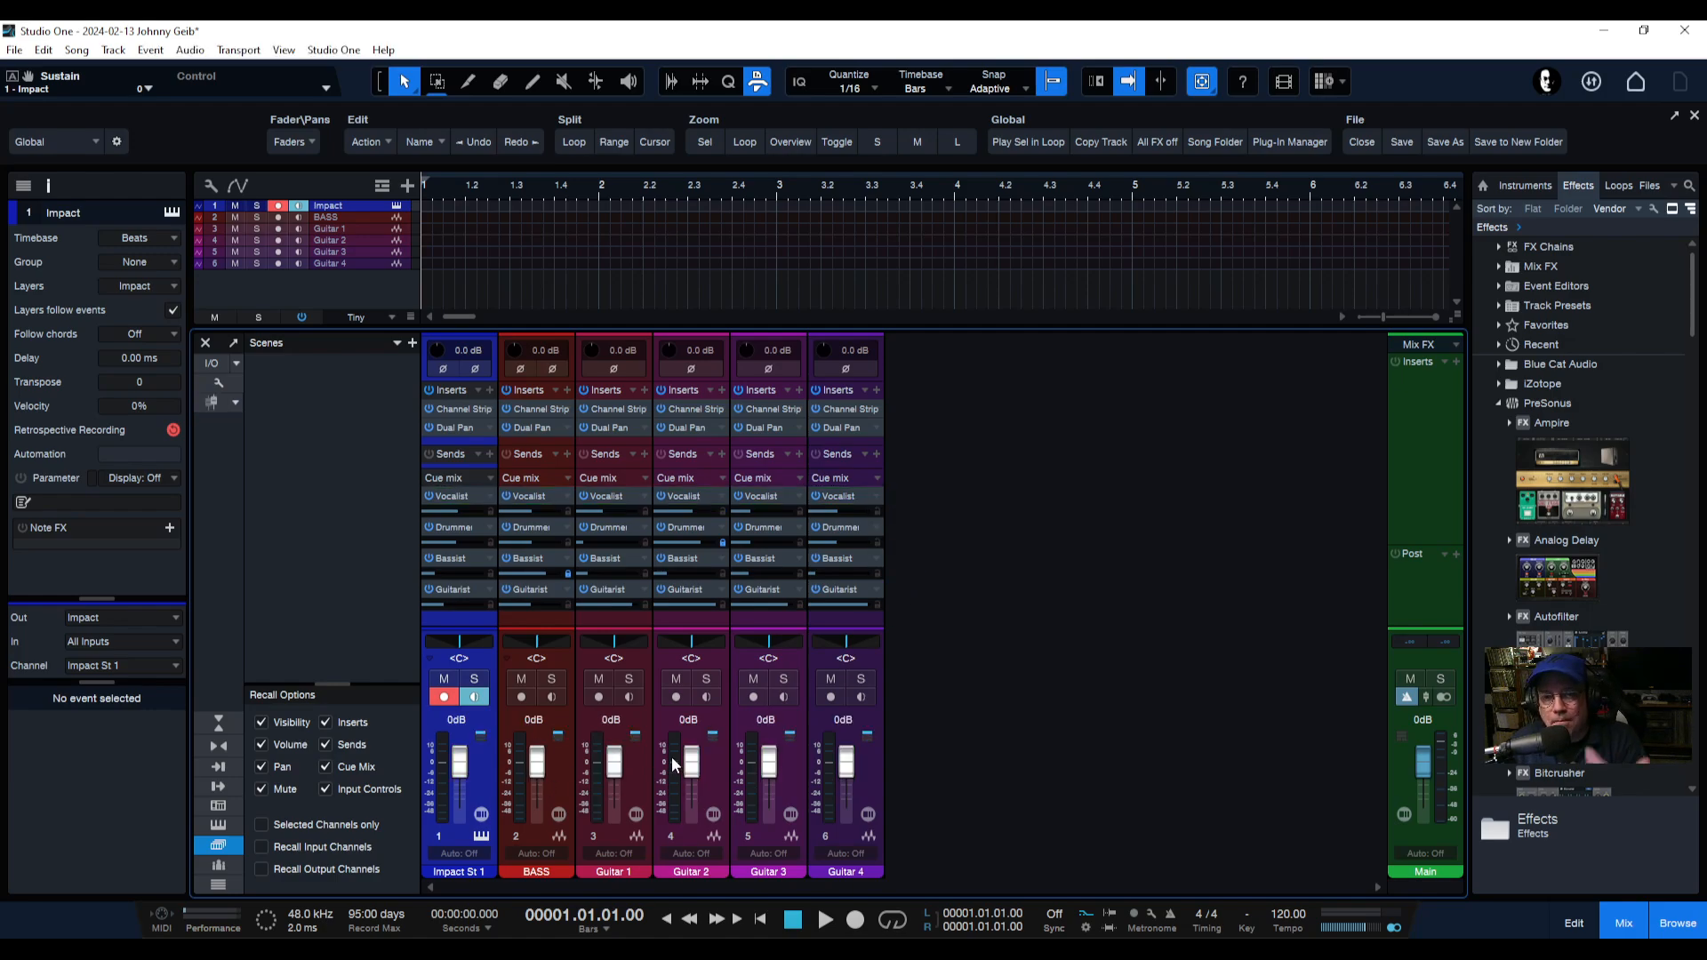
Sweep across the Guitar 1 to Guitar 4 volume faders to set the main mix levels.
mouse_move(671, 755)
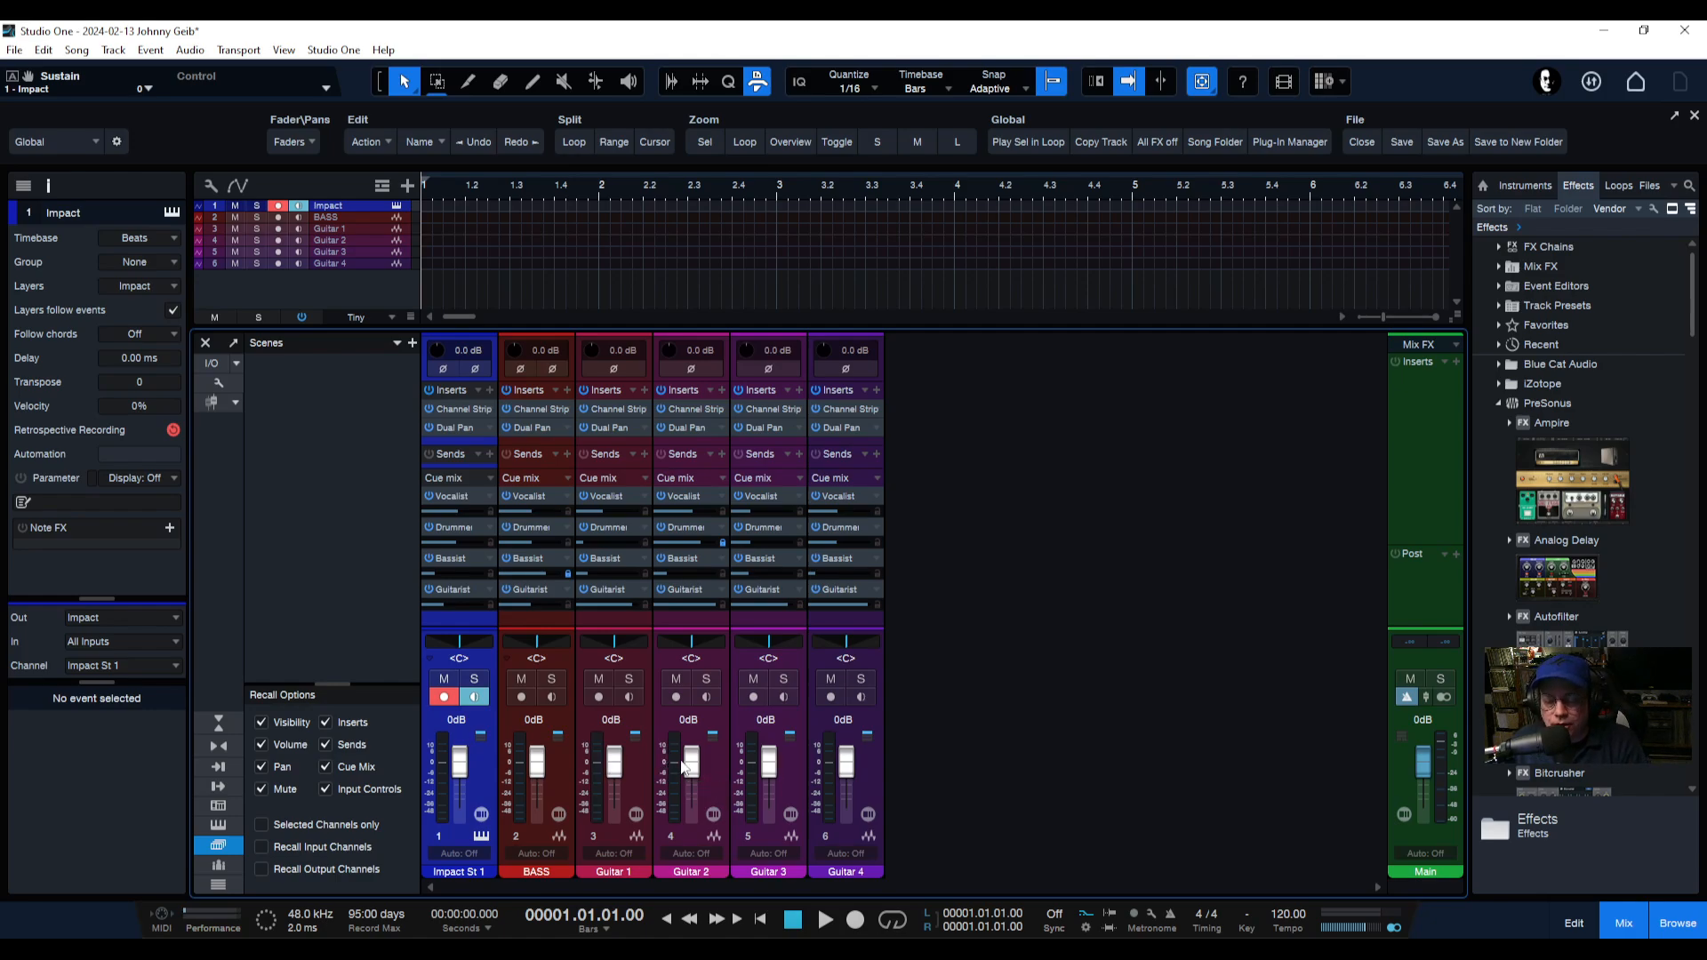
left_click(684, 767)
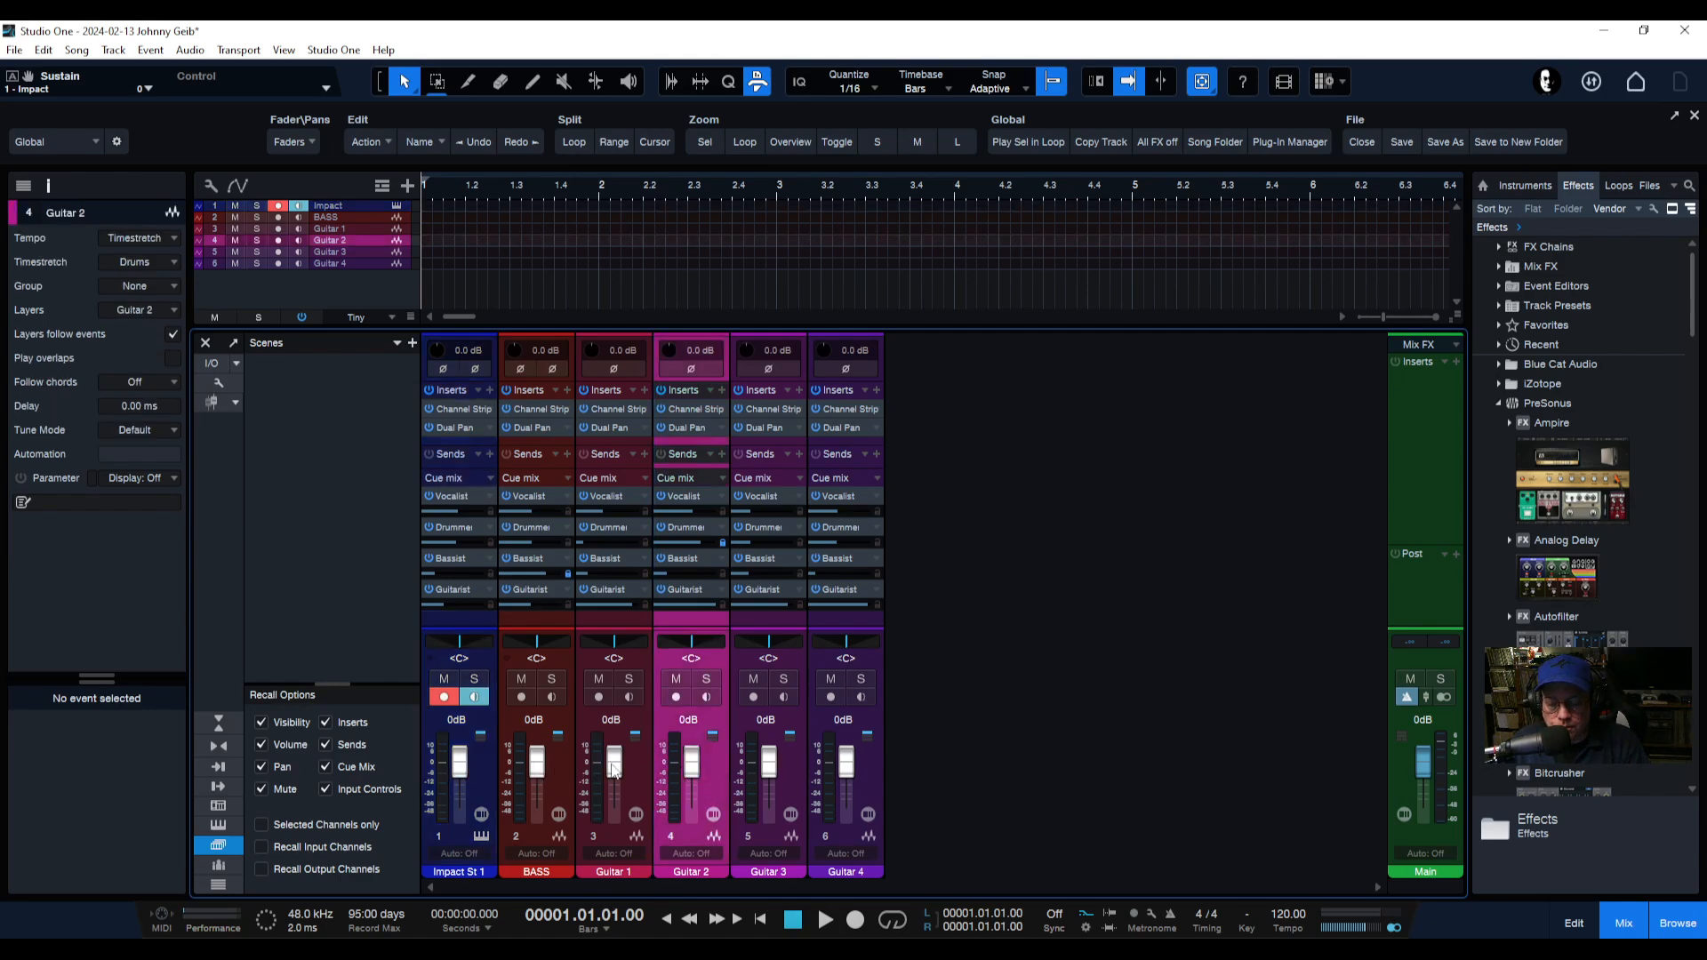
left_click_drag(613, 767, 846, 754)
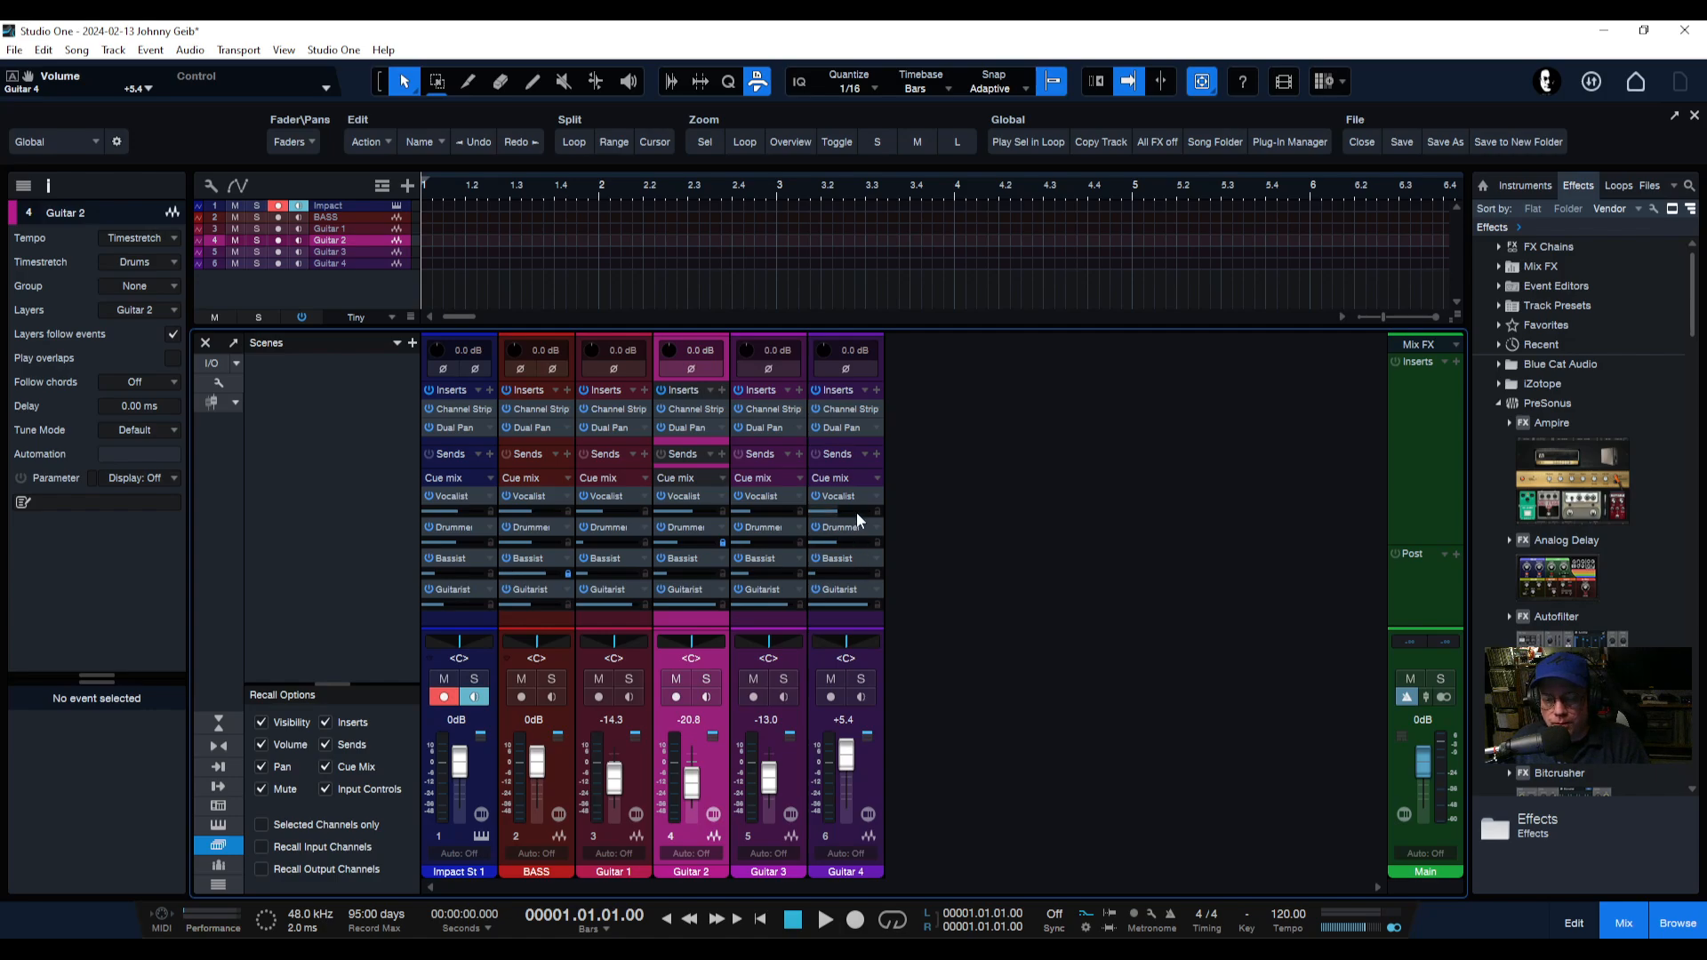
Flip the faders through the Vocalist, Drummer, Bassist and Guitarist cue mixes to review each one's send levels.
right_click(876, 498)
left_click(919, 562)
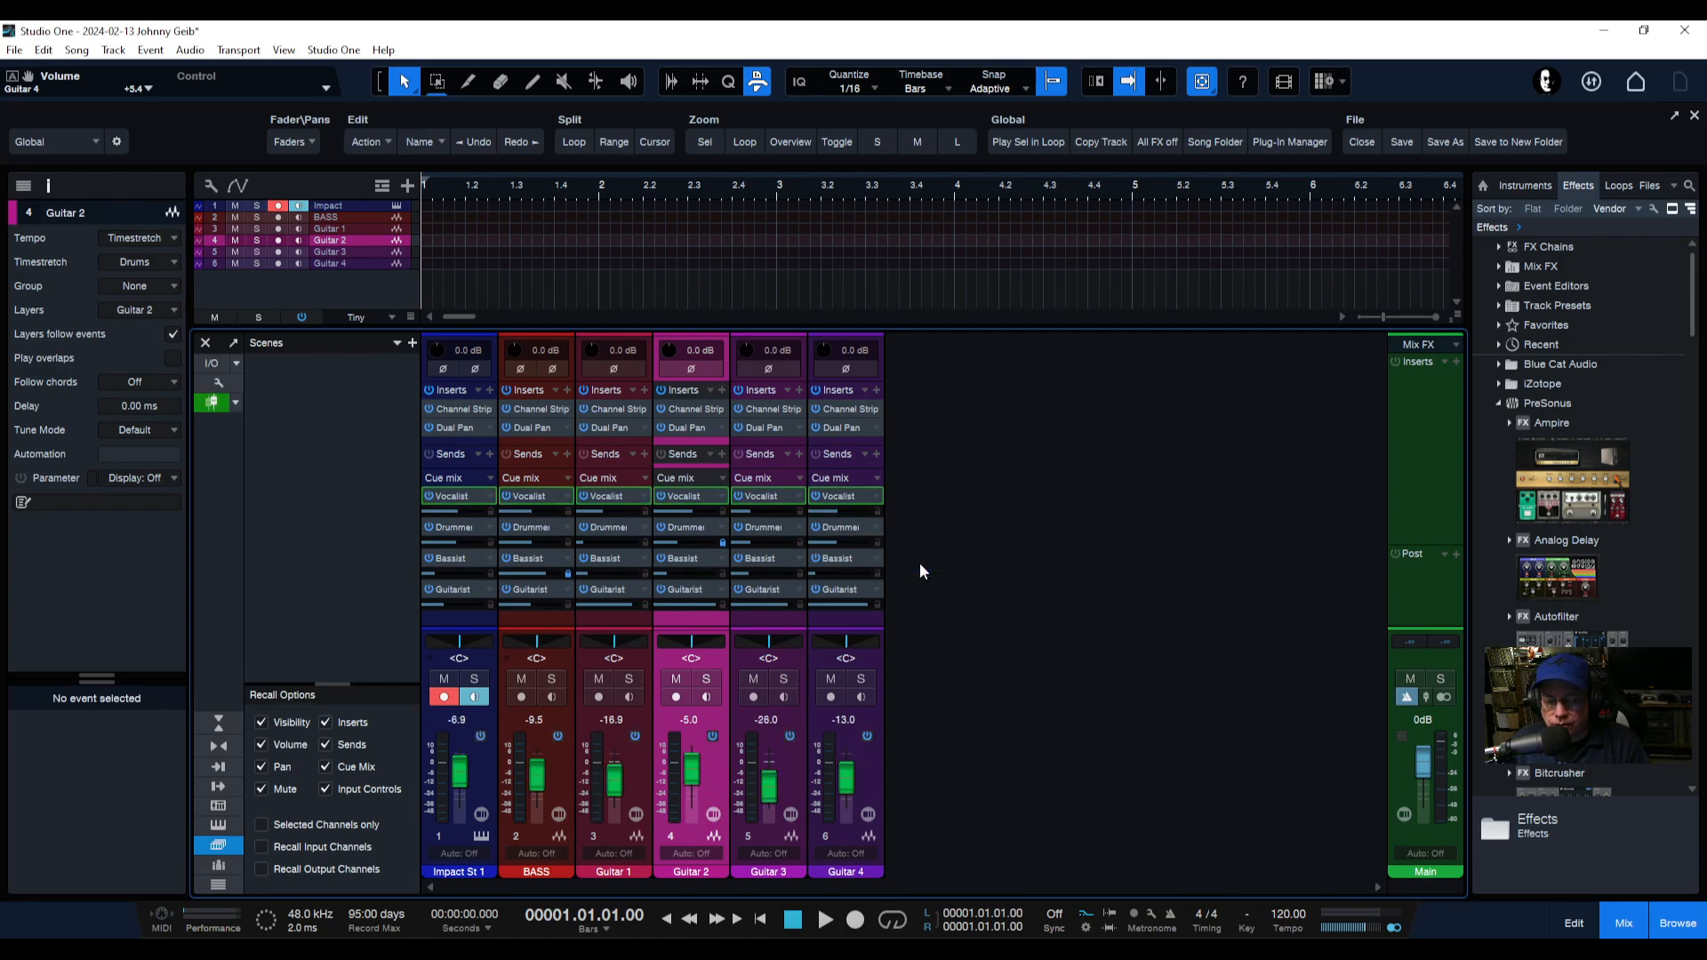
right_click(874, 525)
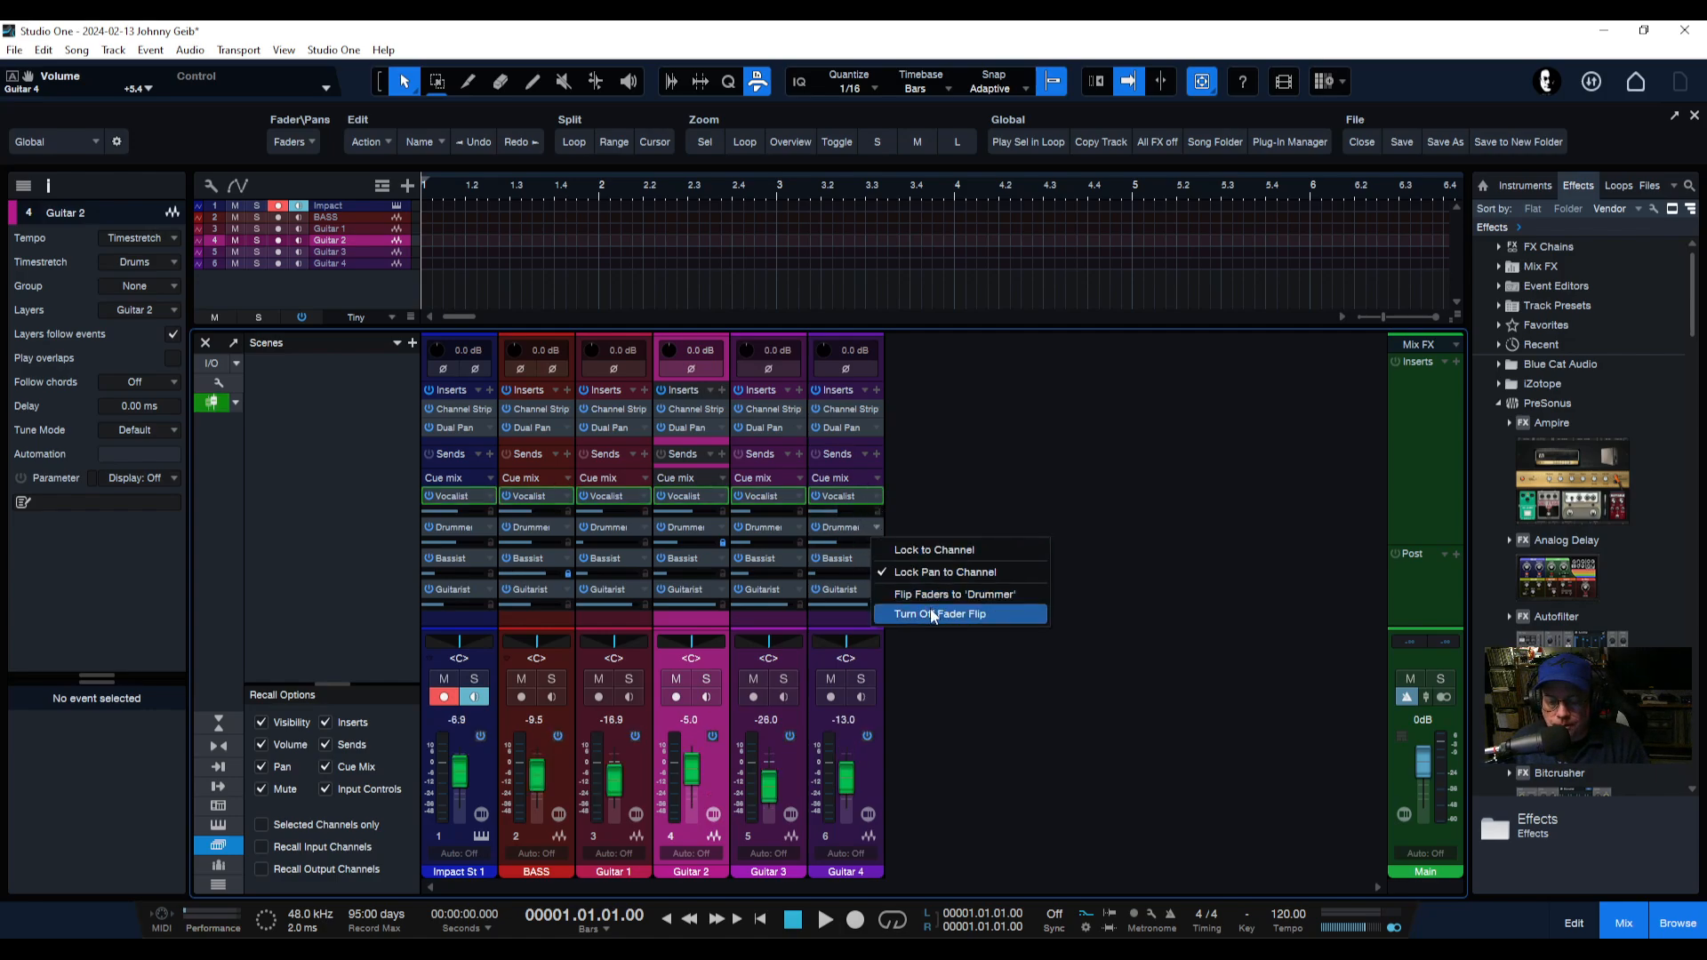
left_click(933, 594)
right_click(873, 557)
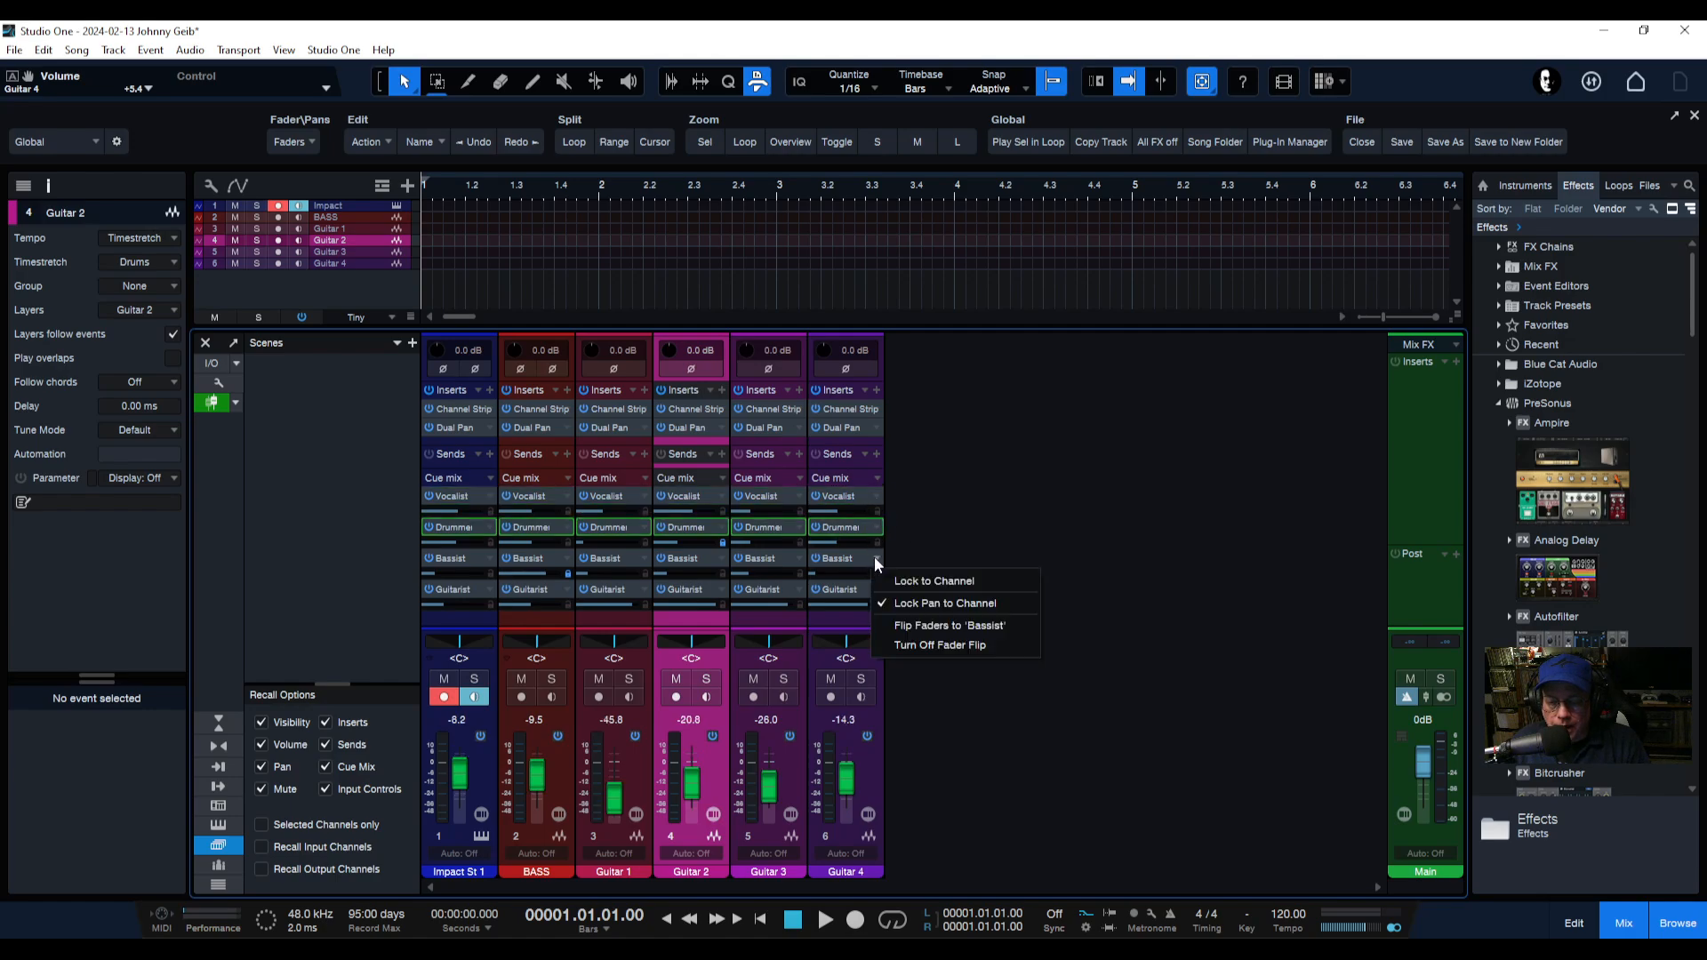
left_click(911, 626)
right_click(873, 587)
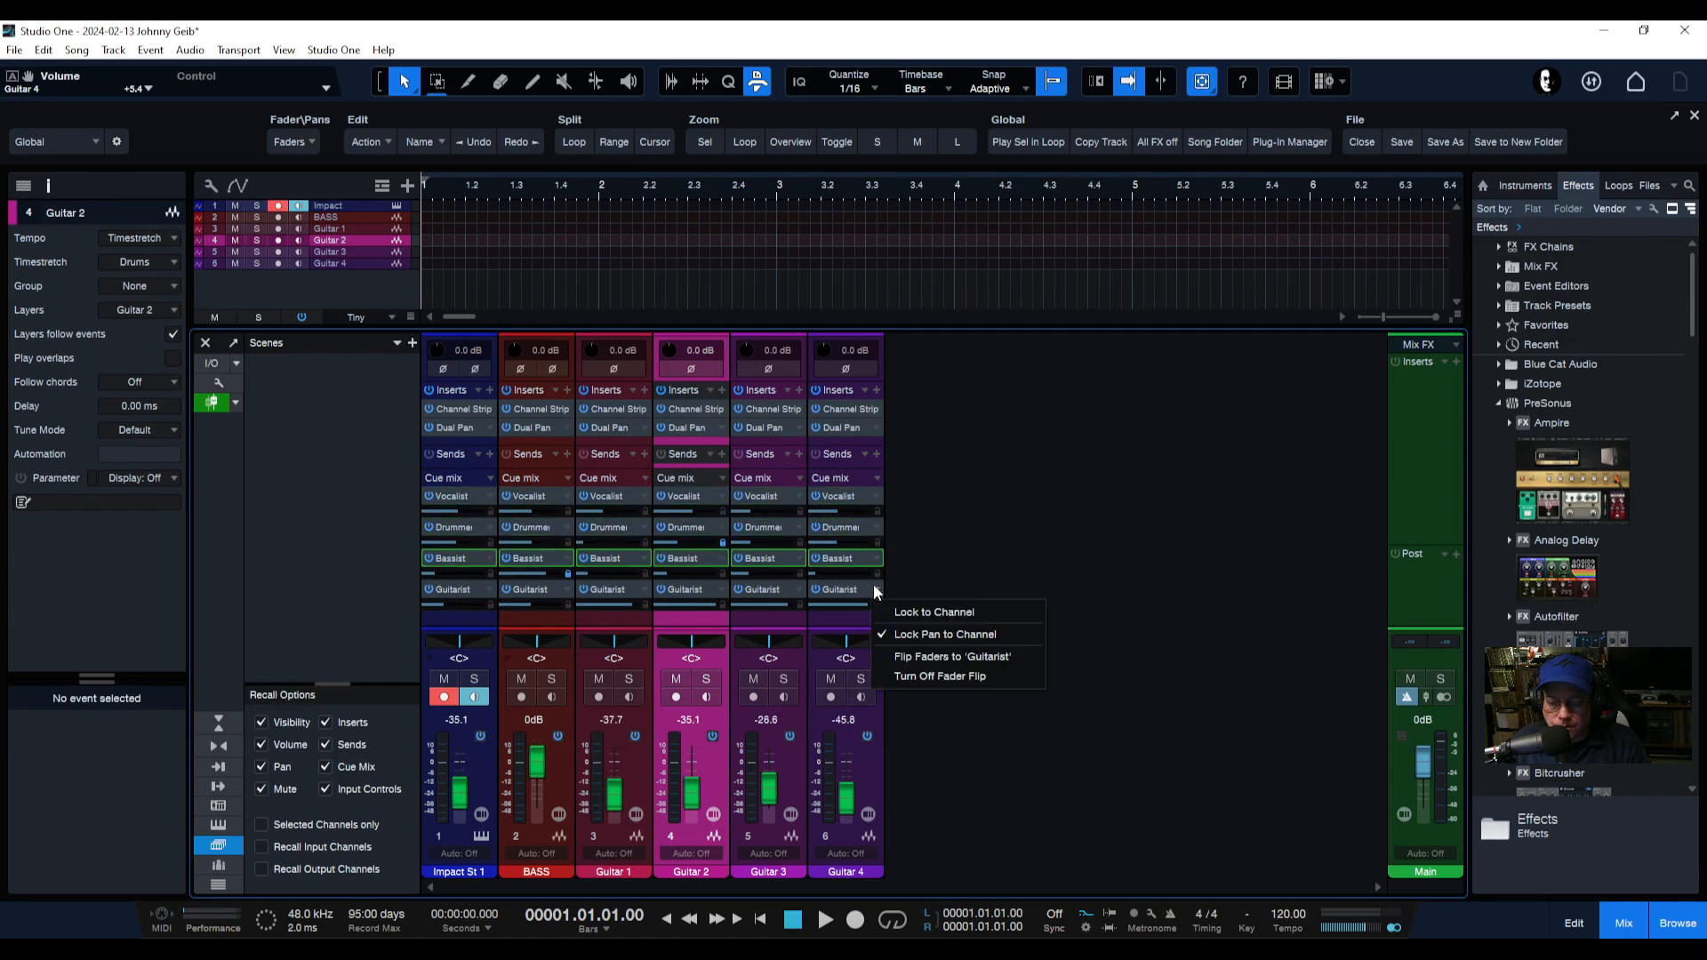
left_click(918, 659)
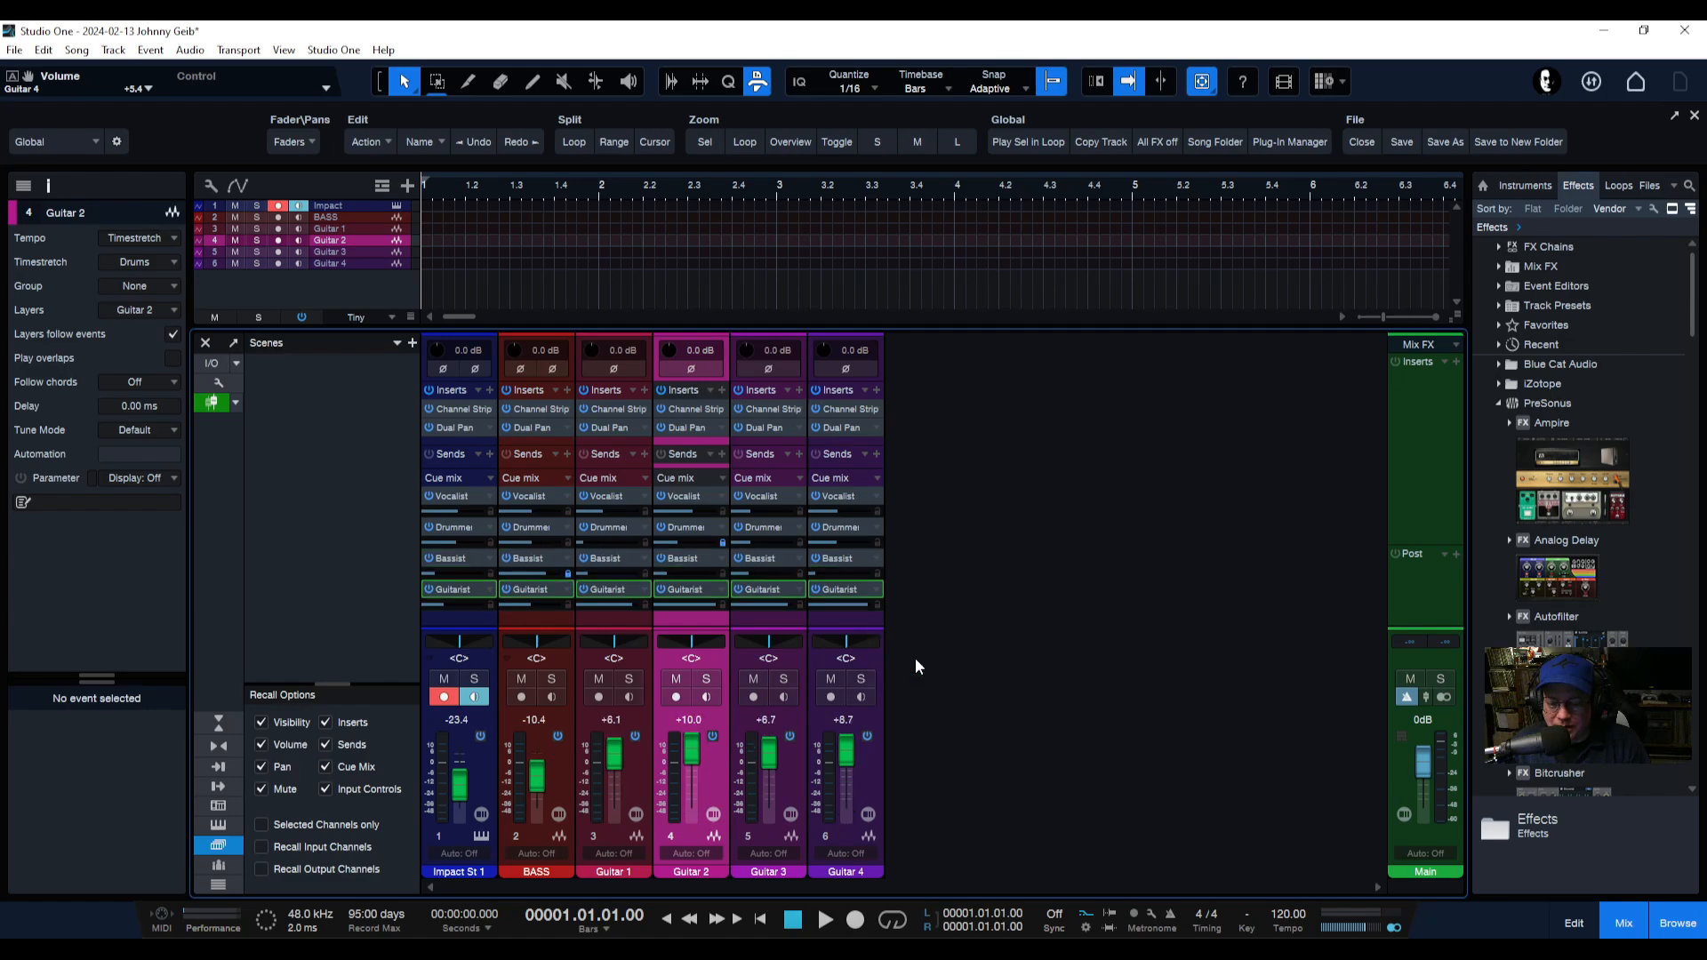